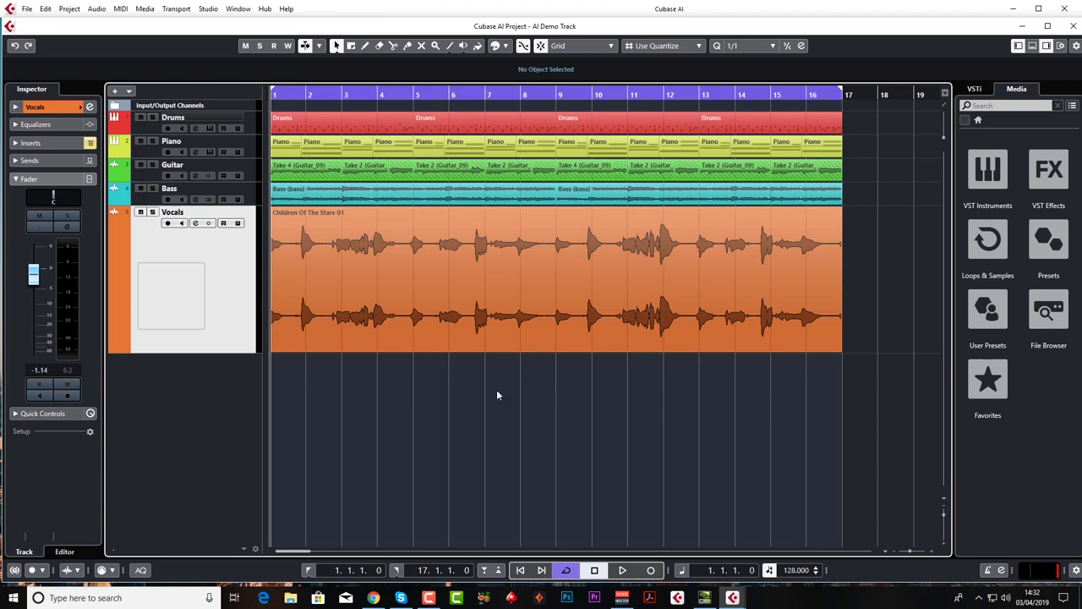
- Play the project from the start to hear the vocals in the mix, and stop playback in bar 8
{"action": "key", "text": "space"}
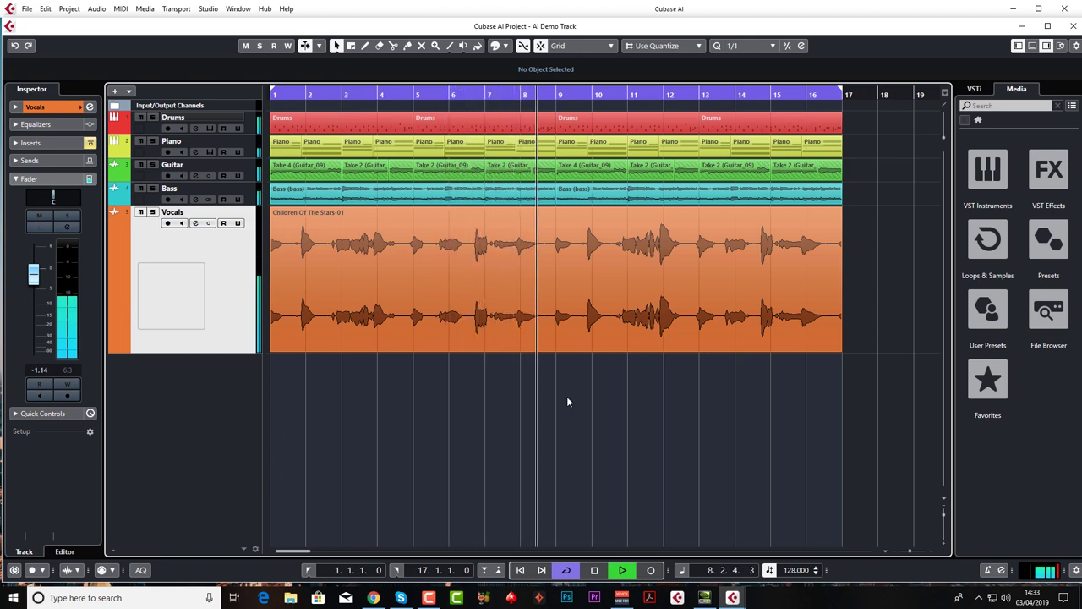
{"action": "key", "text": "space"}
{"action": "left_click", "coordinate": [553, 261]}
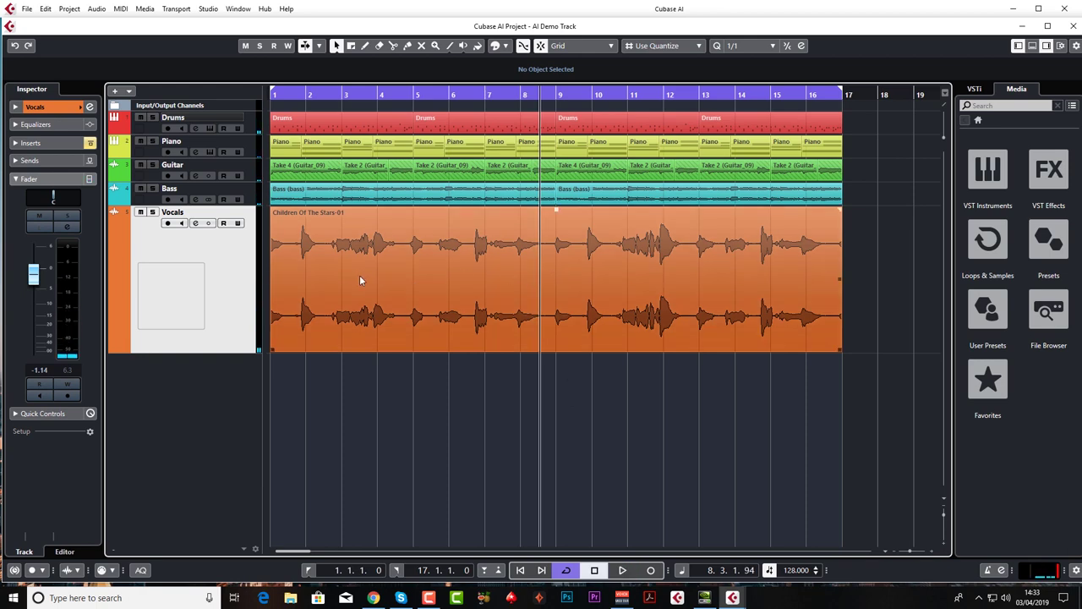
{"action": "left_click", "coordinate": [213, 268]}
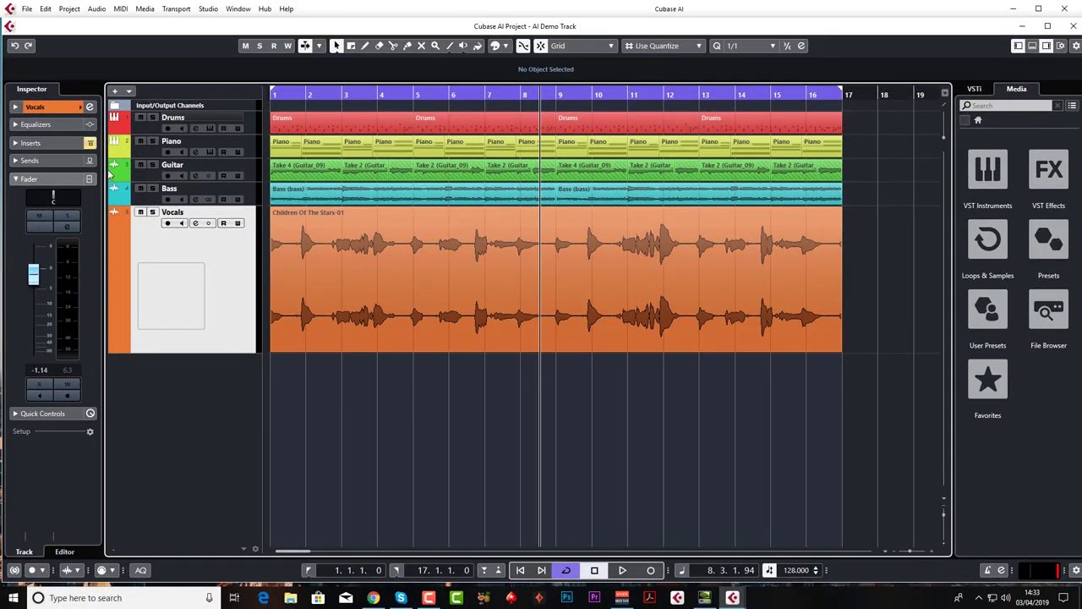
- Load VSTDynamics into the first insert slot of the Vocals track and move its window clear for editing
{"action": "left_click", "coordinate": [48, 143]}
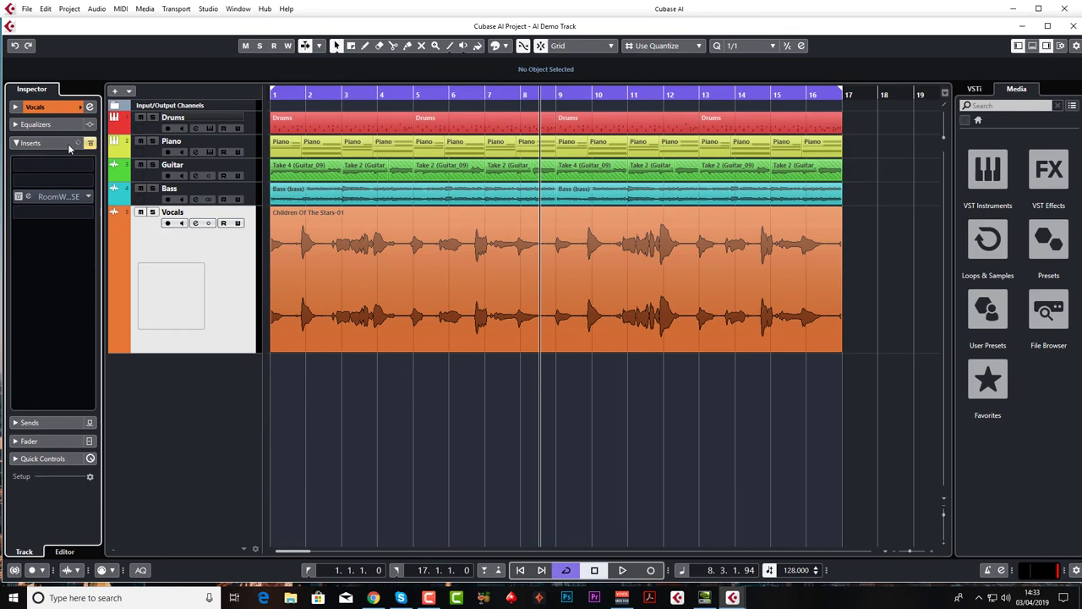
{"action": "left_click", "coordinate": [73, 166]}
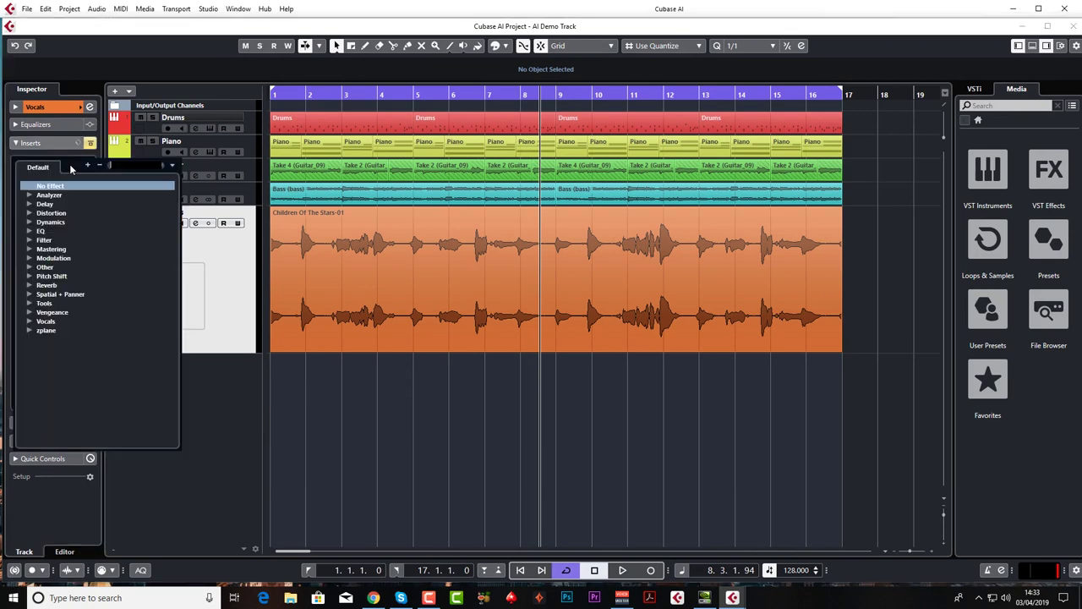
{"action": "left_click", "coordinate": [30, 223]}
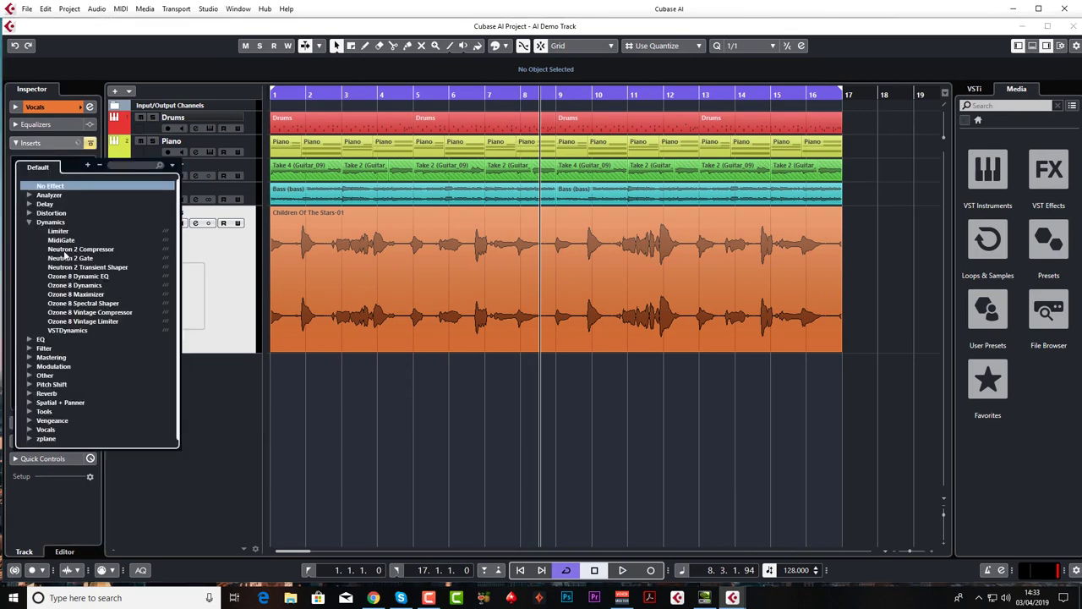
{"action": "left_click", "coordinate": [68, 329]}
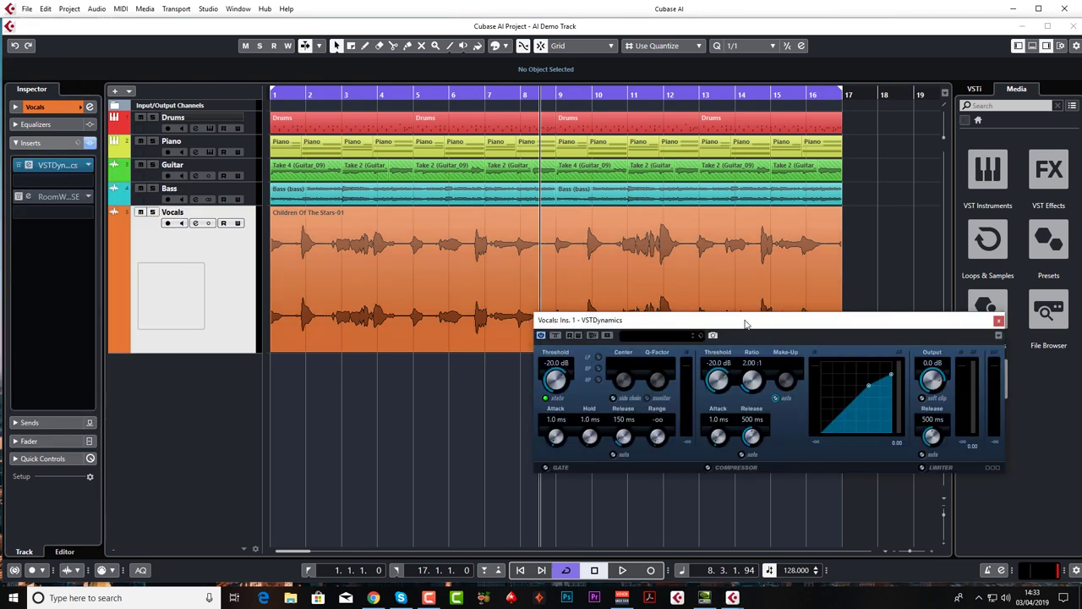
{"action": "left_click_drag", "start_coordinate": [748, 321], "coordinate": [540, 310]}
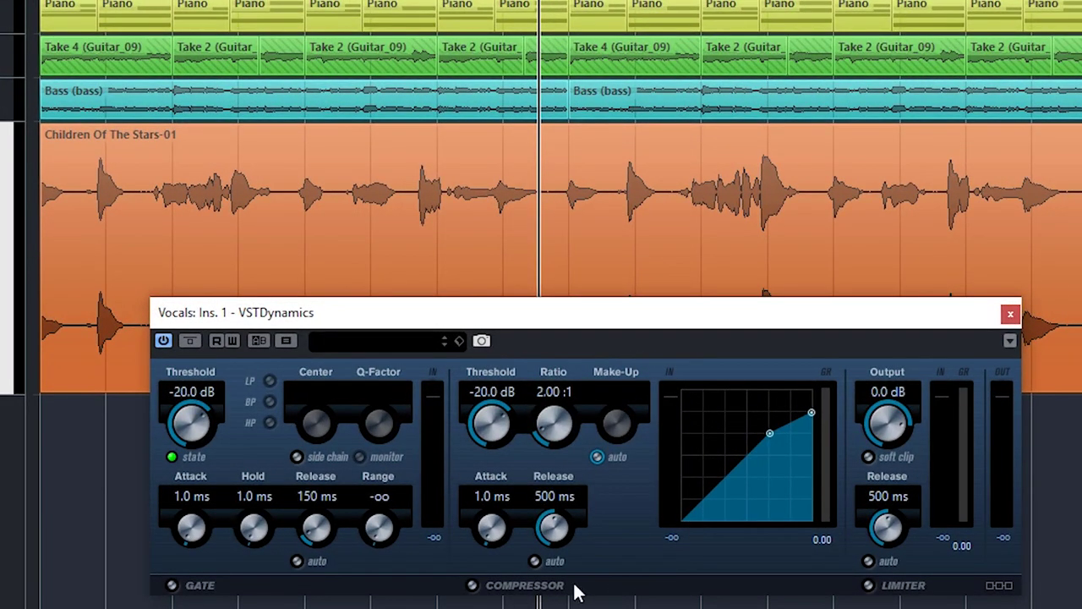
- Enable the compressor section with a threshold of -20.3 dB and a ratio of 3.92:1
{"action": "left_click", "coordinate": [471, 587]}
{"action": "mouse_move", "coordinate": [490, 423]}
{"action": "left_mouse_down"}
{"action": "mouse_move", "coordinate": [485, 459]}
{"action": "mouse_move", "coordinate": [481, 436]}
{"action": "mouse_move", "coordinate": [483, 457]}
{"action": "mouse_move", "coordinate": [497, 418]}
{"action": "mouse_move", "coordinate": [487, 436]}
{"action": "mouse_move", "coordinate": [481, 404]}
{"action": "left_mouse_up"}
{"action": "mouse_move", "coordinate": [554, 430]}
{"action": "left_mouse_down"}
{"action": "mouse_move", "coordinate": [554, 405]}
{"action": "mouse_move", "coordinate": [549, 433]}
{"action": "mouse_move", "coordinate": [558, 415]}
{"action": "left_mouse_up"}
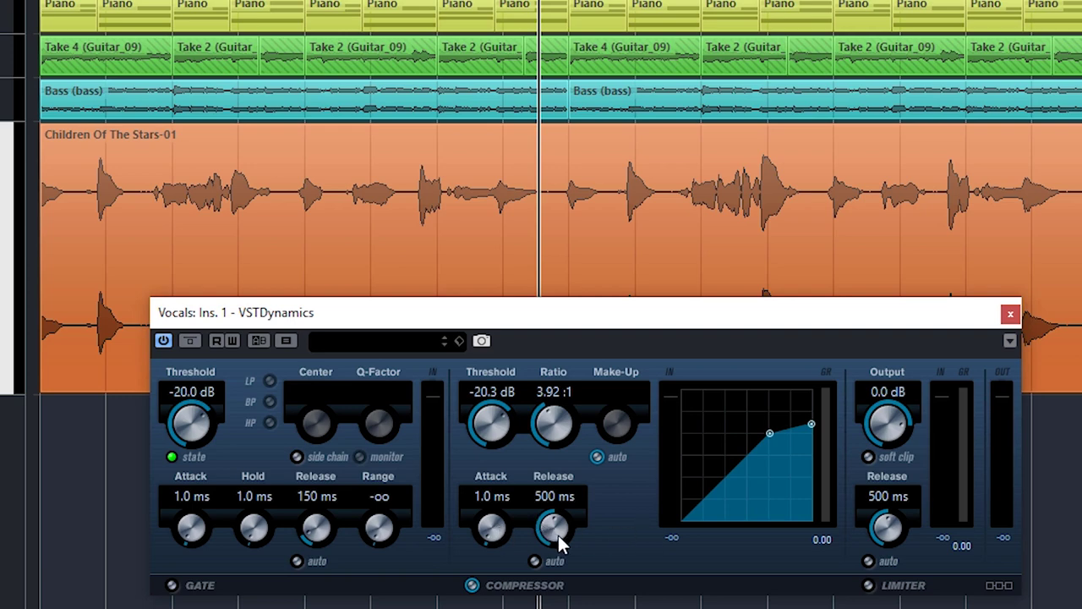
- Set the compressor's attack to 0.1 ms and release to 253 ms, leaving automatic release off
{"action": "left_click_drag", "start_coordinate": [554, 535], "coordinate": [549, 550]}
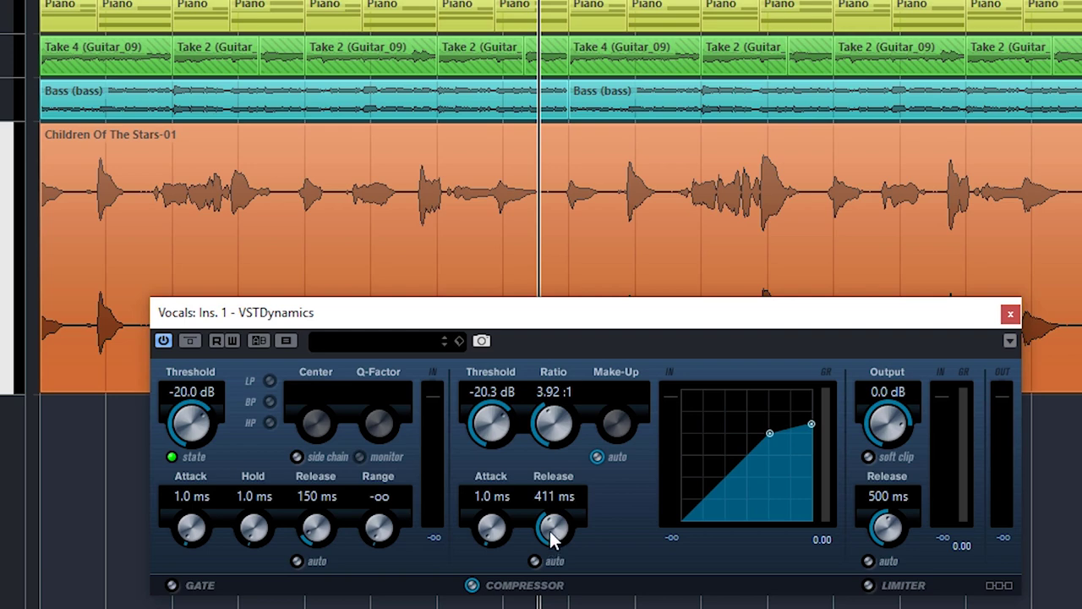
{"action": "mouse_move", "coordinate": [550, 541]}
{"action": "left_mouse_down"}
{"action": "mouse_move", "coordinate": [550, 560]}
{"action": "mouse_move", "coordinate": [551, 546]}
{"action": "mouse_move", "coordinate": [496, 572]}
{"action": "mouse_move", "coordinate": [493, 537]}
{"action": "mouse_move", "coordinate": [556, 540]}
{"action": "mouse_move", "coordinate": [554, 525]}
{"action": "left_mouse_up"}
{"action": "left_click", "coordinate": [534, 561]}
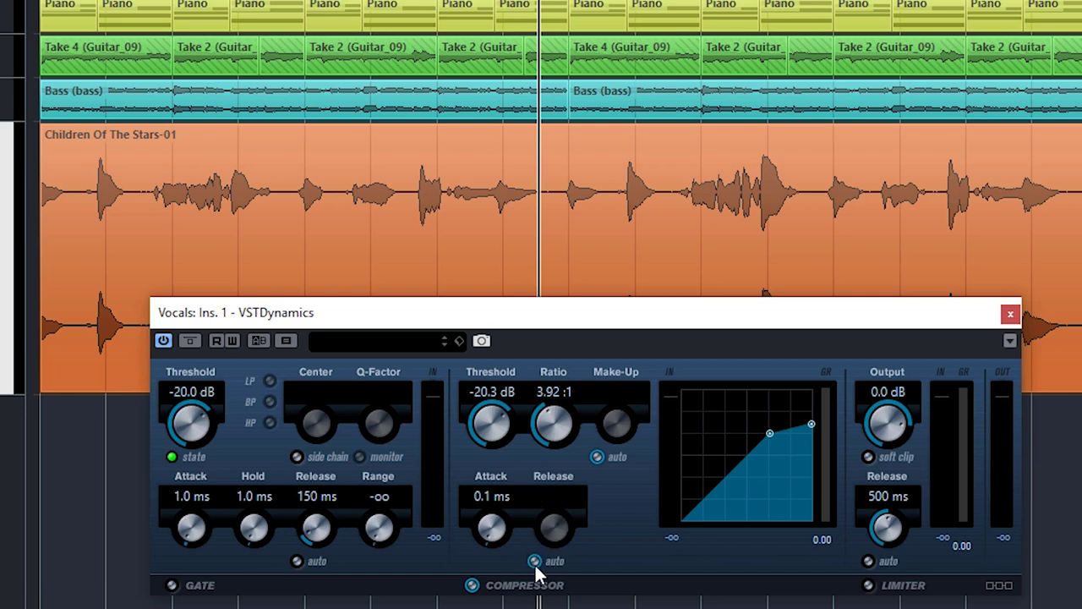
{"action": "left_click", "coordinate": [535, 561]}
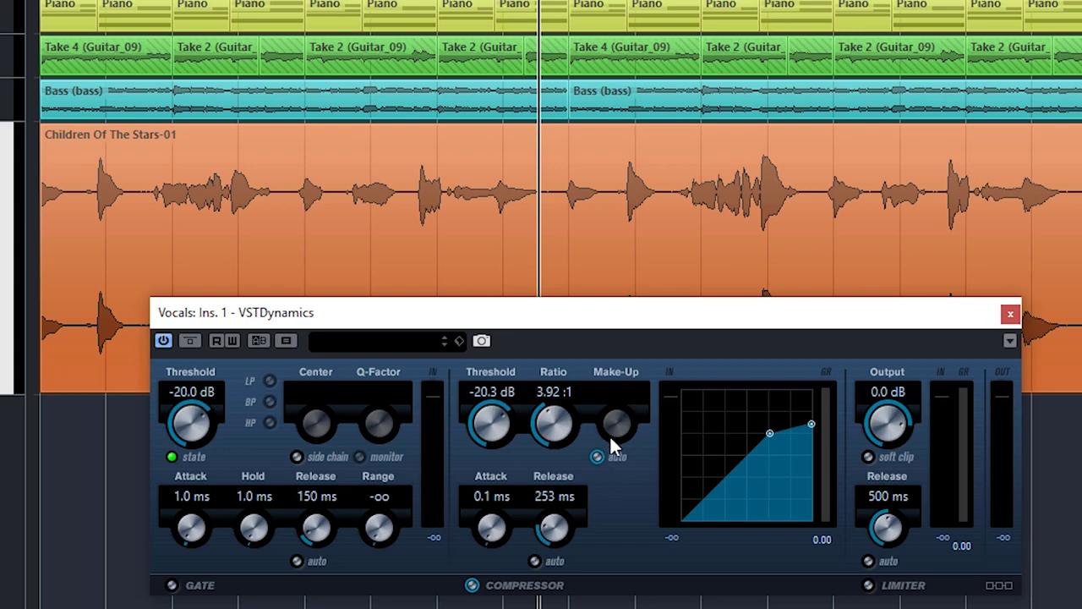
- Try adjusting the compressor's make-up gain manually, and restore automatic make-up
{"action": "left_click", "coordinate": [598, 456]}
{"action": "mouse_move", "coordinate": [624, 427]}
{"action": "left_mouse_down"}
{"action": "mouse_move", "coordinate": [633, 374]}
{"action": "mouse_move", "coordinate": [623, 377]}
{"action": "mouse_move", "coordinate": [615, 441]}
{"action": "left_mouse_up"}
{"action": "left_click", "coordinate": [598, 457]}
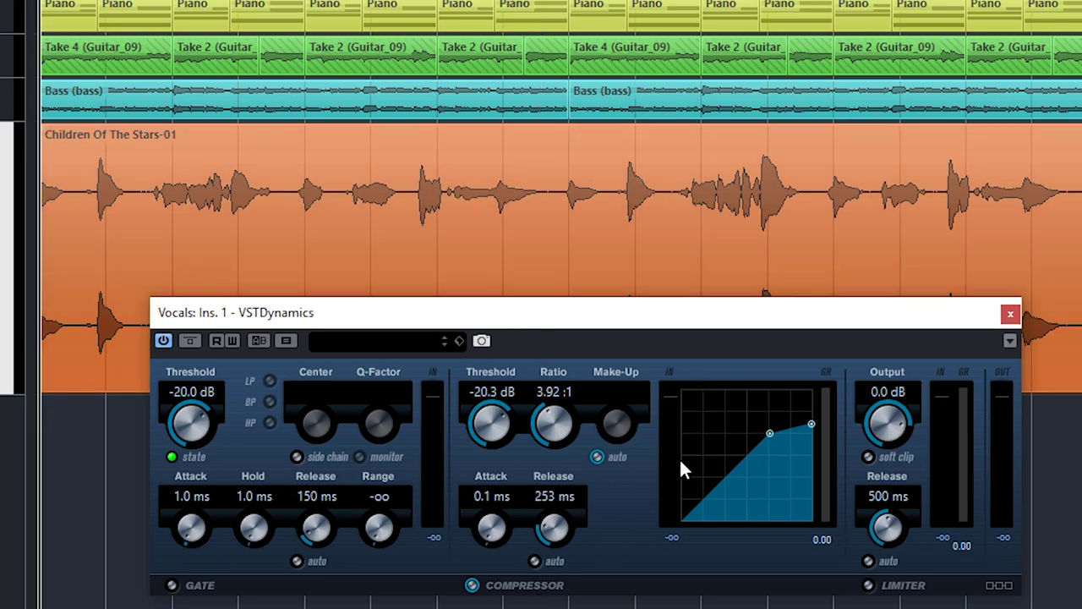
- Disable the compressor's automatic make-up and set the make-up gain to 7.8 dB while the song plays
{"action": "key", "text": "space"}
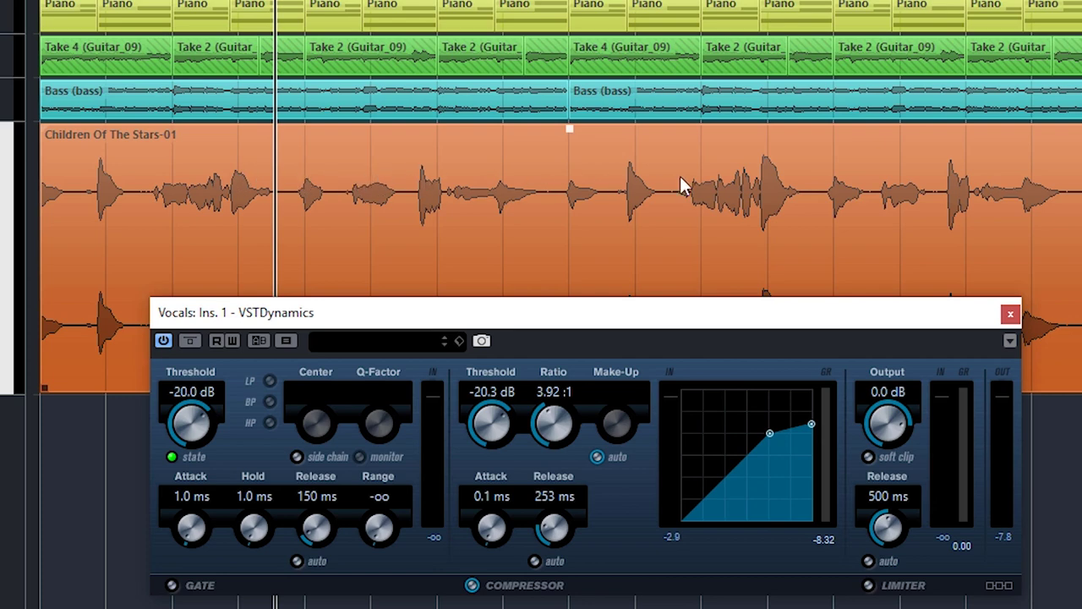
{"action": "left_click", "coordinate": [597, 458]}
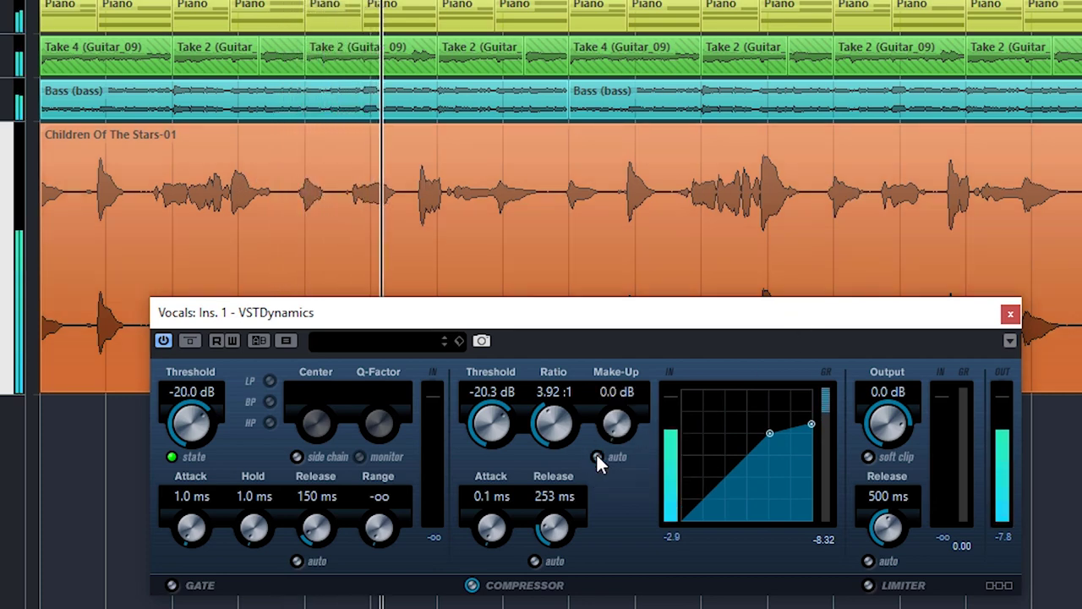
{"action": "scroll", "coordinate": [616, 425], "scroll_direction": "up", "scroll_amount": 5}
{"action": "scroll", "coordinate": [616, 425], "scroll_direction": "up", "scroll_amount": 5}
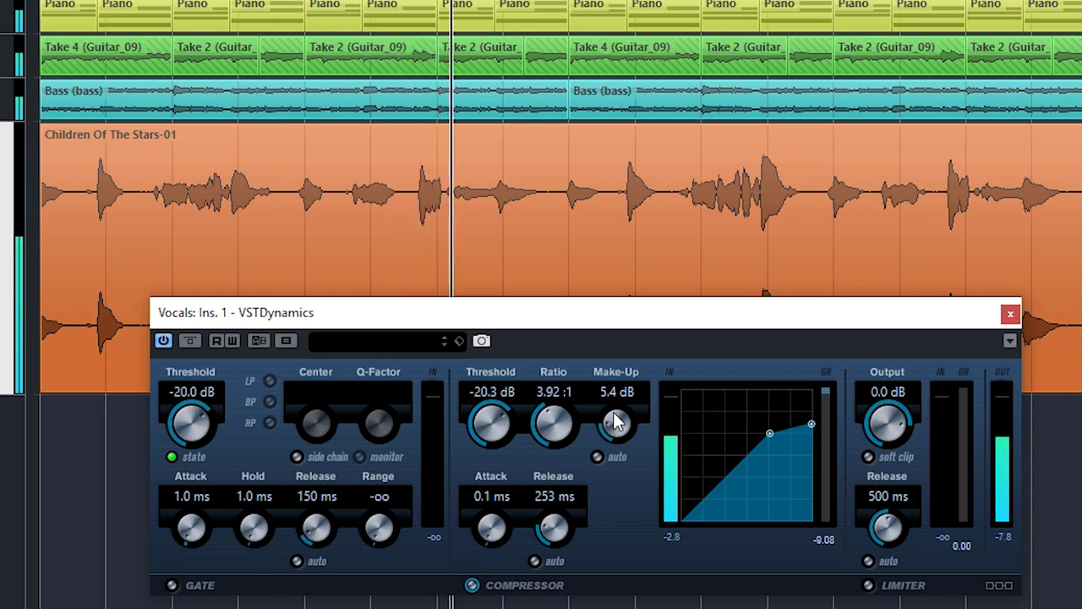
{"action": "scroll", "coordinate": [618, 429], "scroll_direction": "up", "scroll_amount": 1}
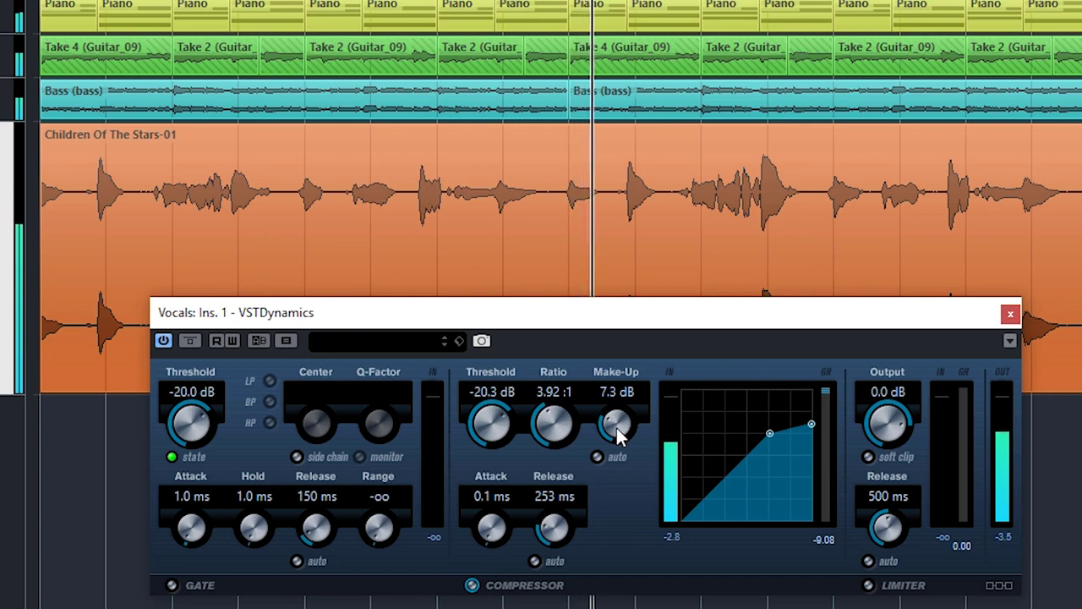
{"action": "scroll", "coordinate": [619, 429], "scroll_direction": "down", "scroll_amount": 1}
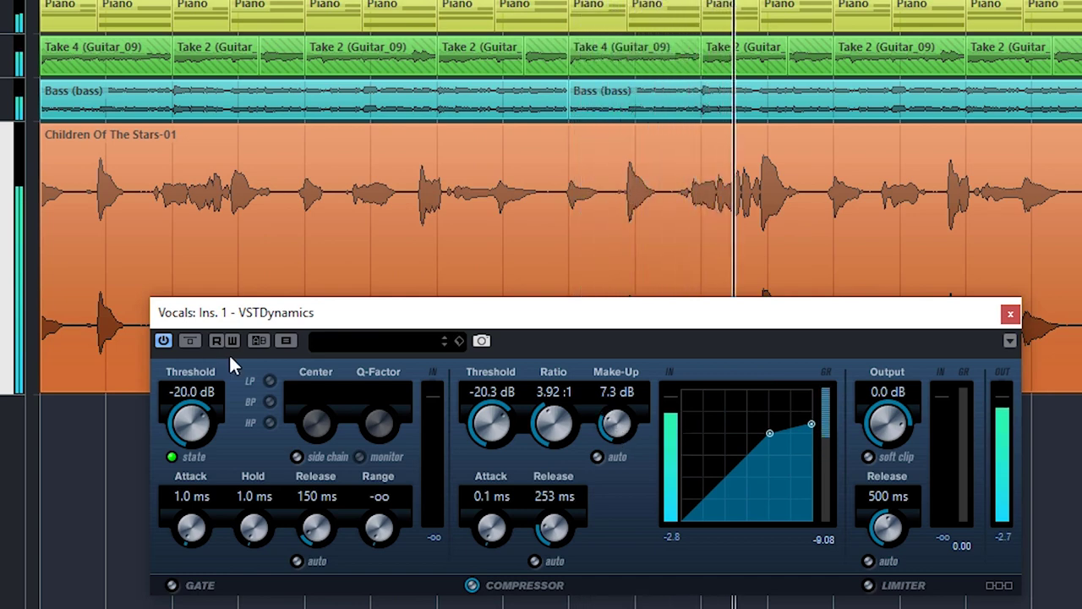
{"action": "scroll", "coordinate": [614, 430], "scroll_direction": "down", "scroll_amount": 1}
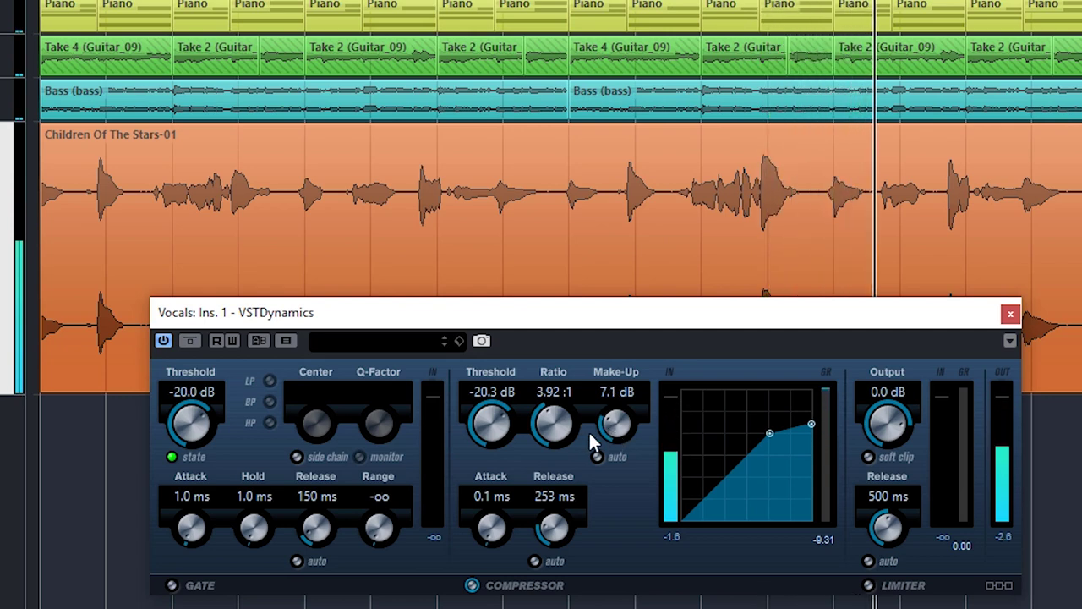
{"action": "scroll", "coordinate": [612, 427], "scroll_direction": "up", "scroll_amount": 4}
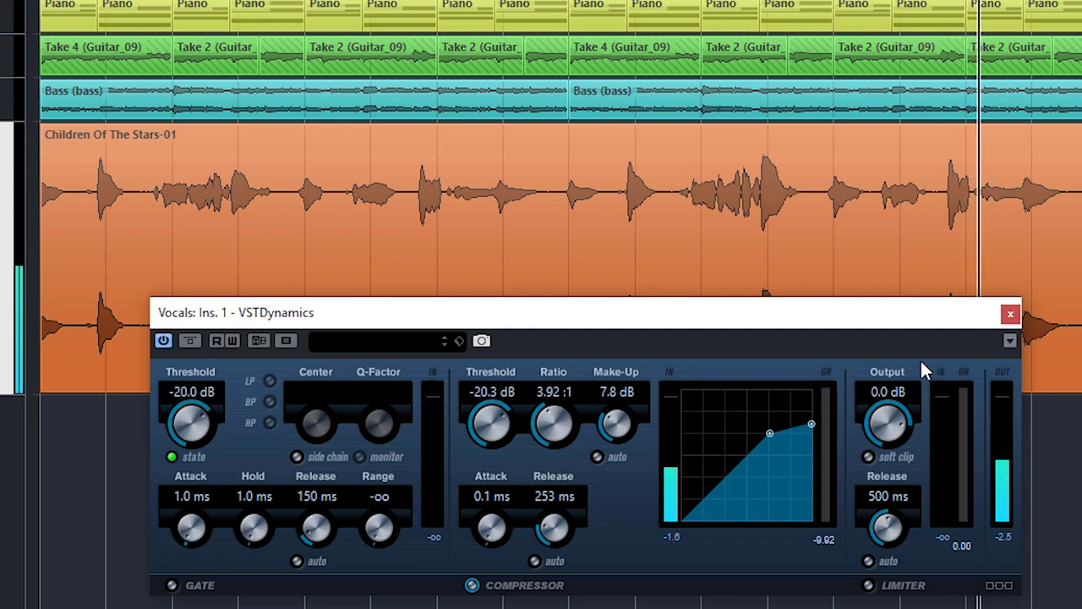
- Uncover the vocal waveform, reduce its amplitude zoom, and play the soloed vocals into bar 1 without the gate
{"action": "left_click_drag", "start_coordinate": [744, 325], "coordinate": [738, 418]}
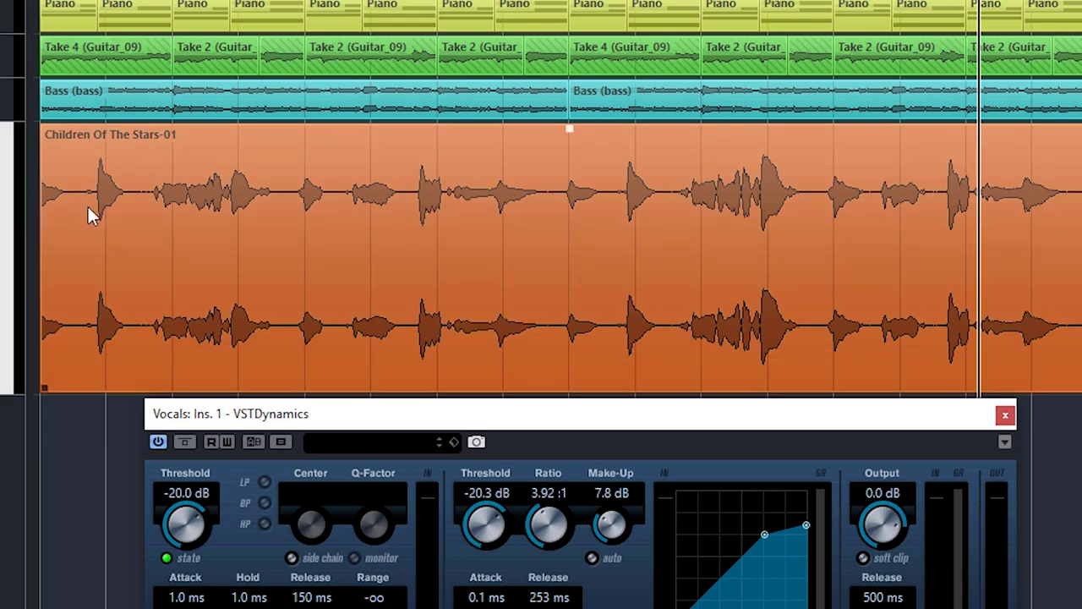
{"action": "scroll", "coordinate": [418, 220], "scroll_direction": "up", "scroll_amount": 6}
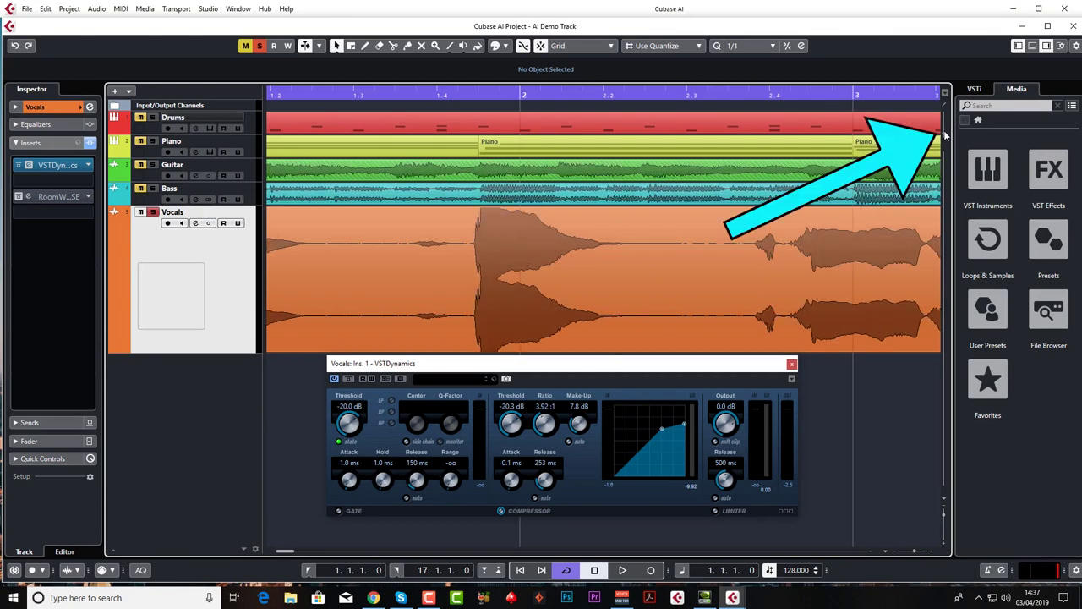
{"action": "left_click_drag", "start_coordinate": [945, 133], "coordinate": [944, 126]}
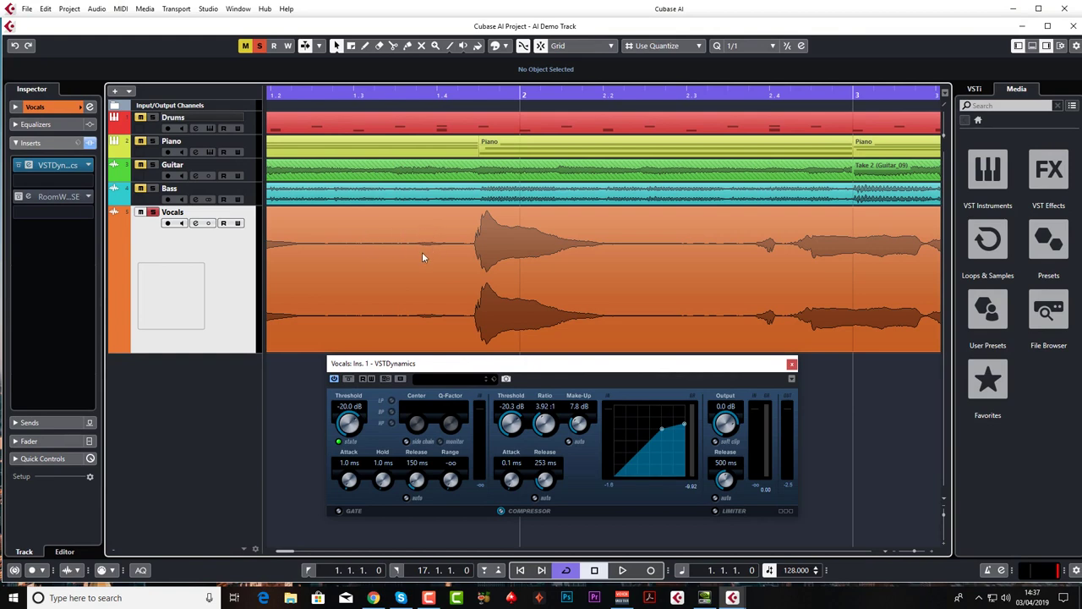
{"action": "key", "text": "space"}
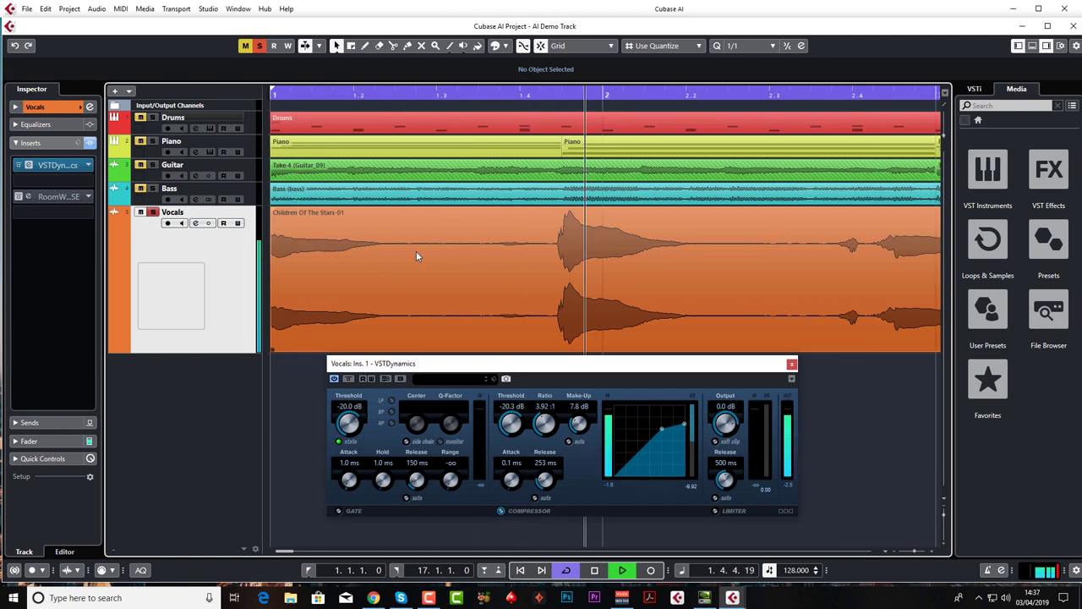
{"action": "key", "text": "space"}
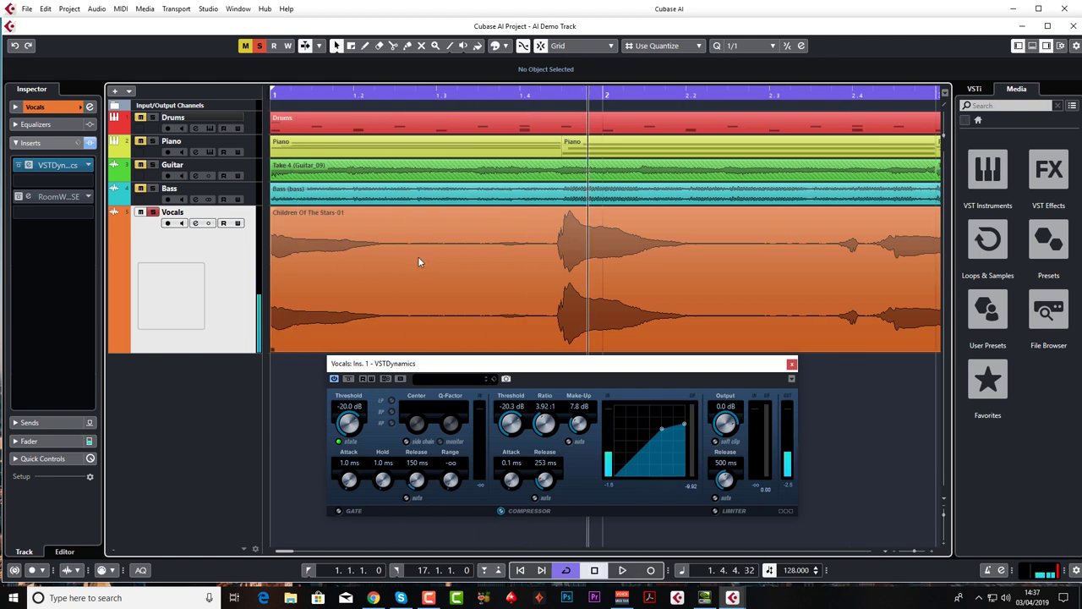
- Enable the gate section, audition the vocals through it, and set the gate threshold to -24.8 dB
{"action": "left_click", "coordinate": [340, 512]}
{"action": "key", "text": "space"}
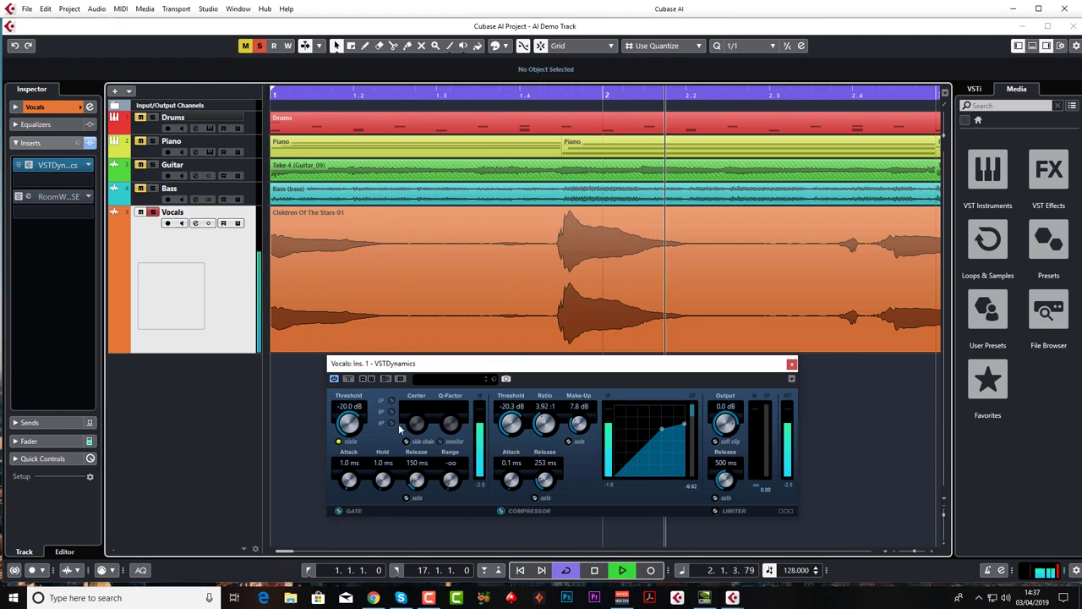
{"action": "key", "text": "space"}
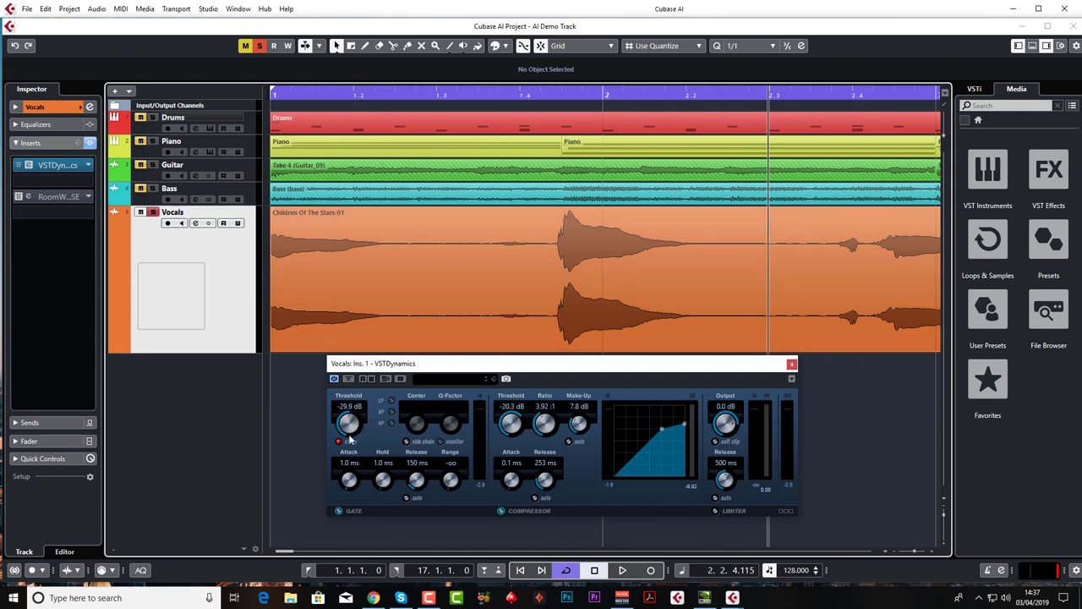
{"action": "left_click_drag", "start_coordinate": [350, 438], "coordinate": [347, 428]}
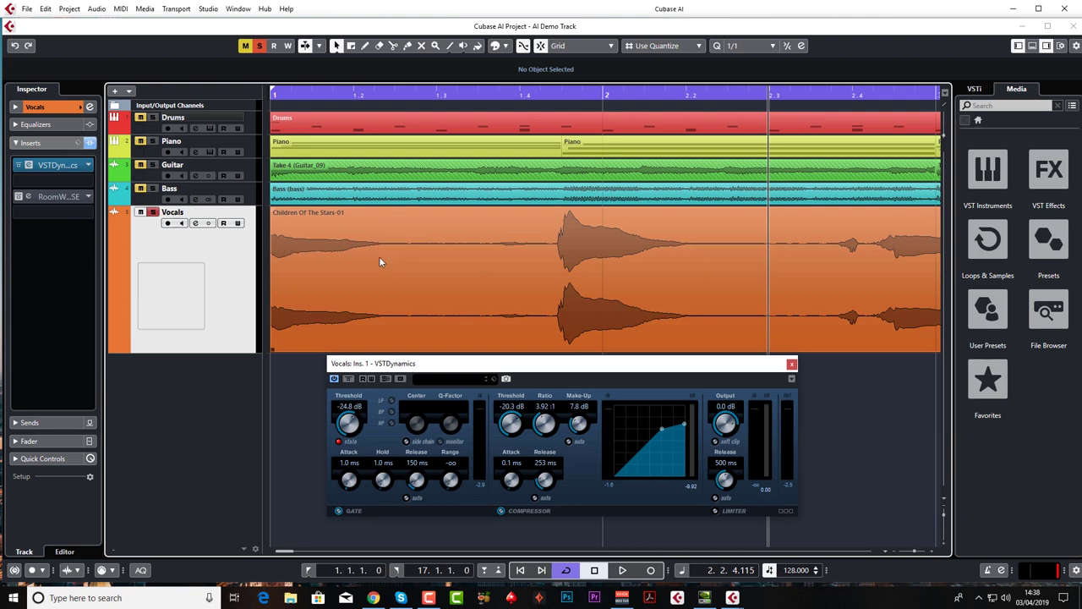
- Play the soloed vocals with the gate active and listen to the quiet gaps up to bar 2
{"action": "left_click", "coordinate": [403, 245]}
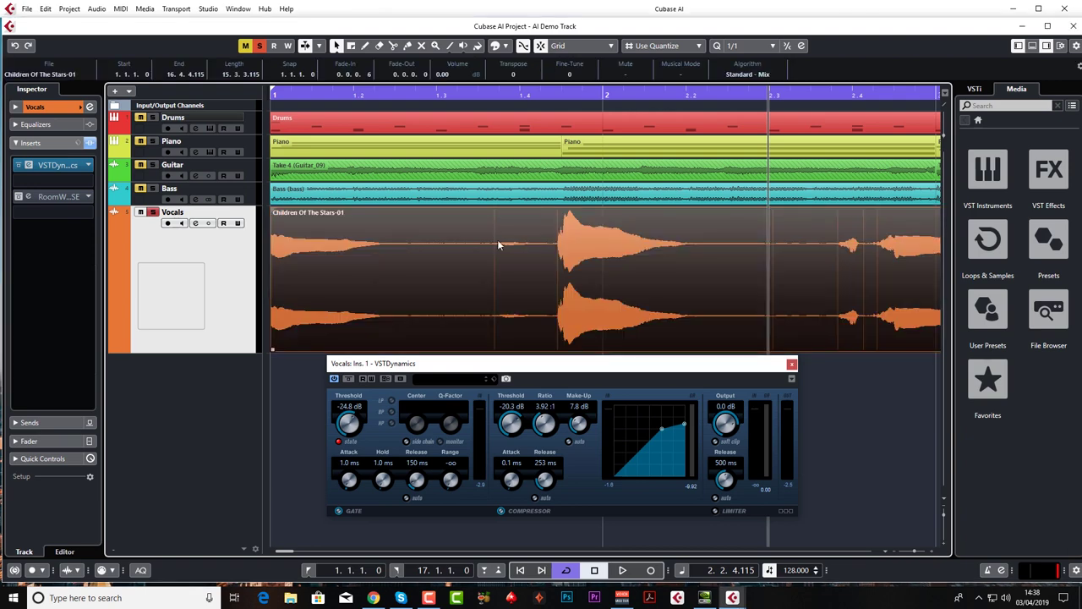
{"action": "left_click", "coordinate": [480, 191]}
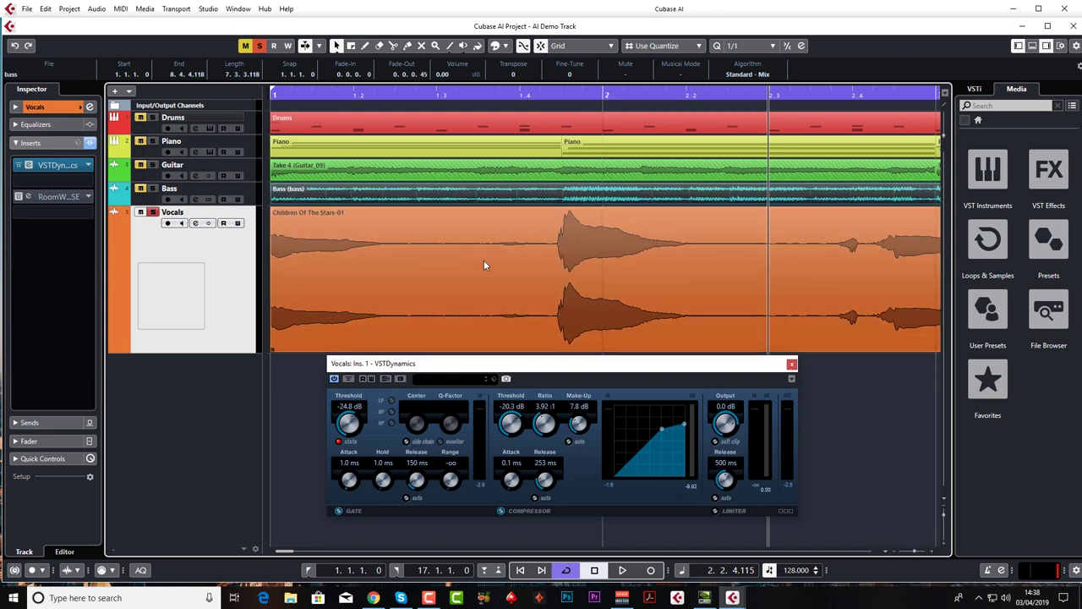
{"action": "key", "text": "space"}
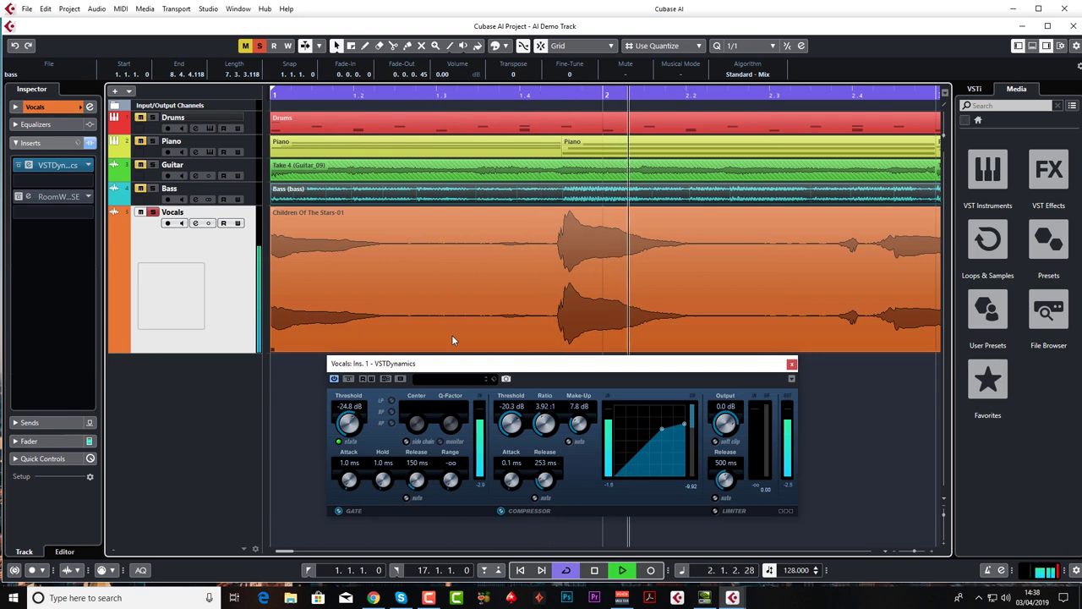
{"action": "key", "text": "space"}
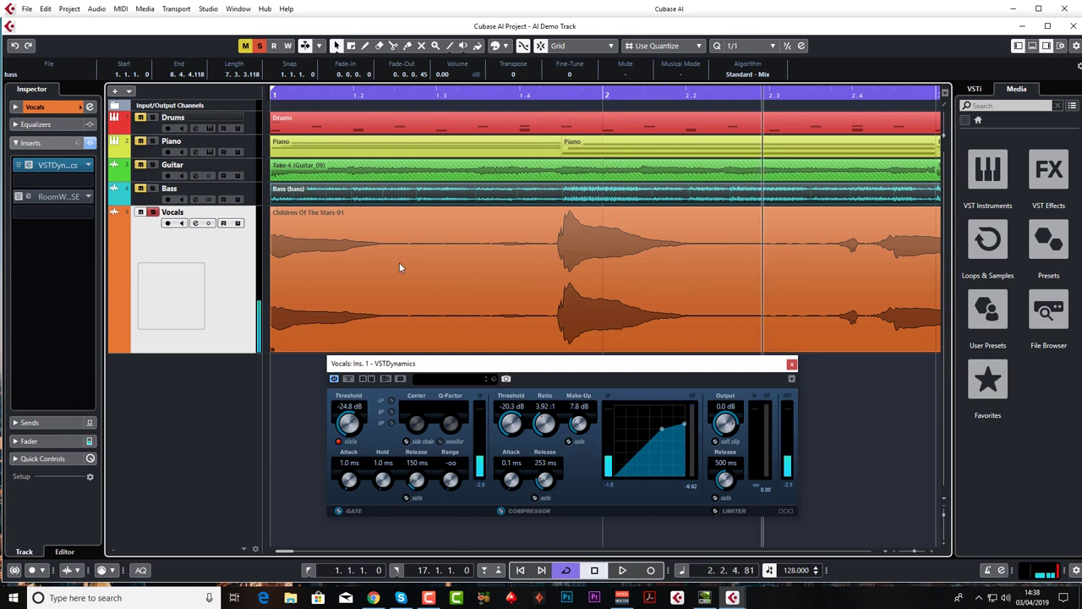
- Turn off the gate section and play the same vocal passage again for comparison
{"action": "left_click", "coordinate": [339, 511]}
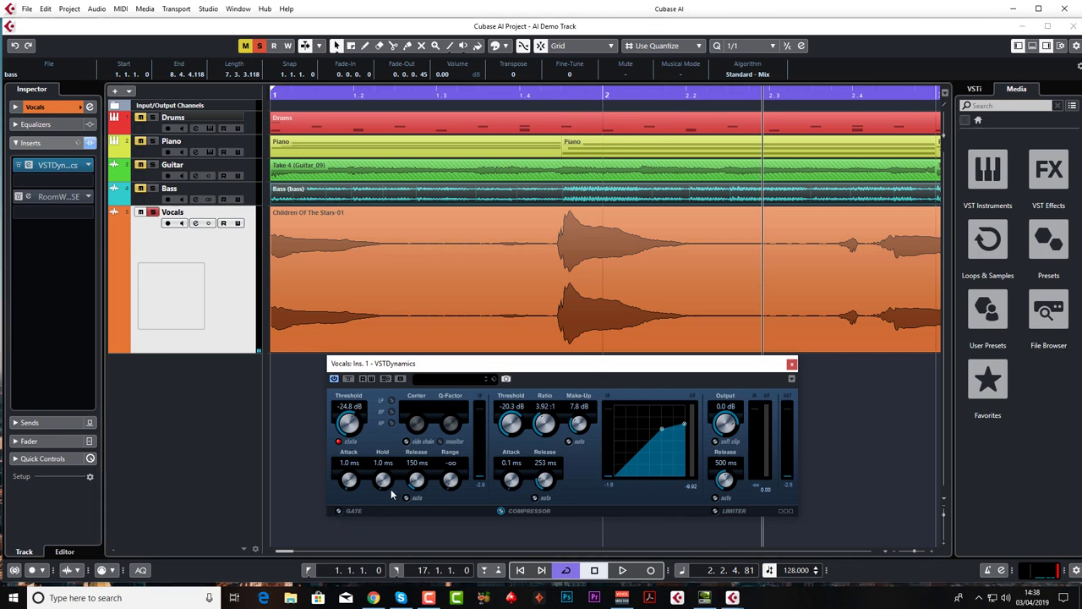
{"action": "key", "text": "space"}
{"action": "key", "text": "space"}
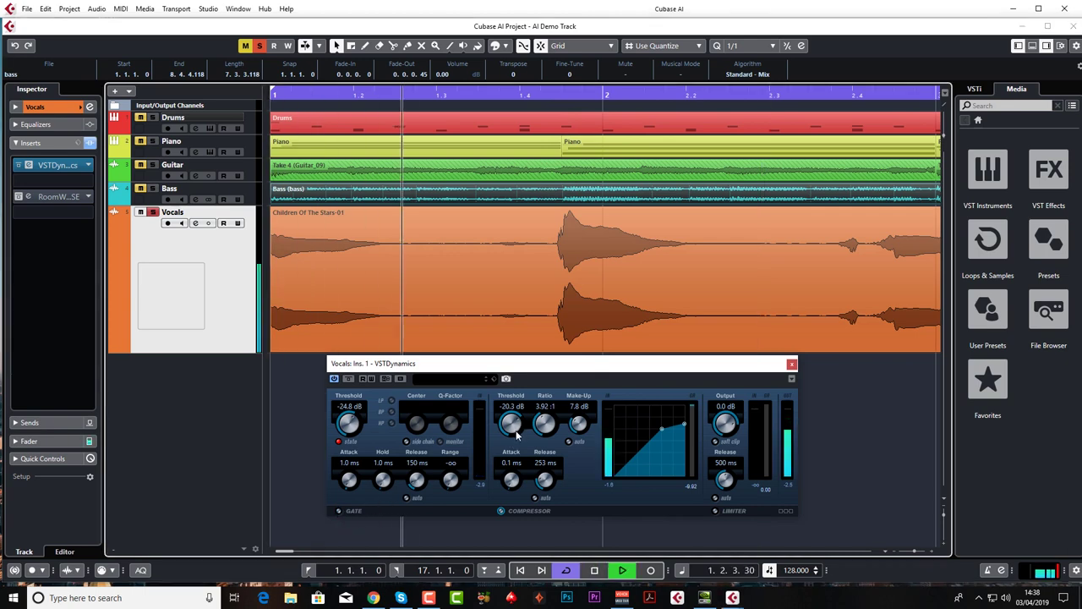
{"action": "key", "text": "space"}
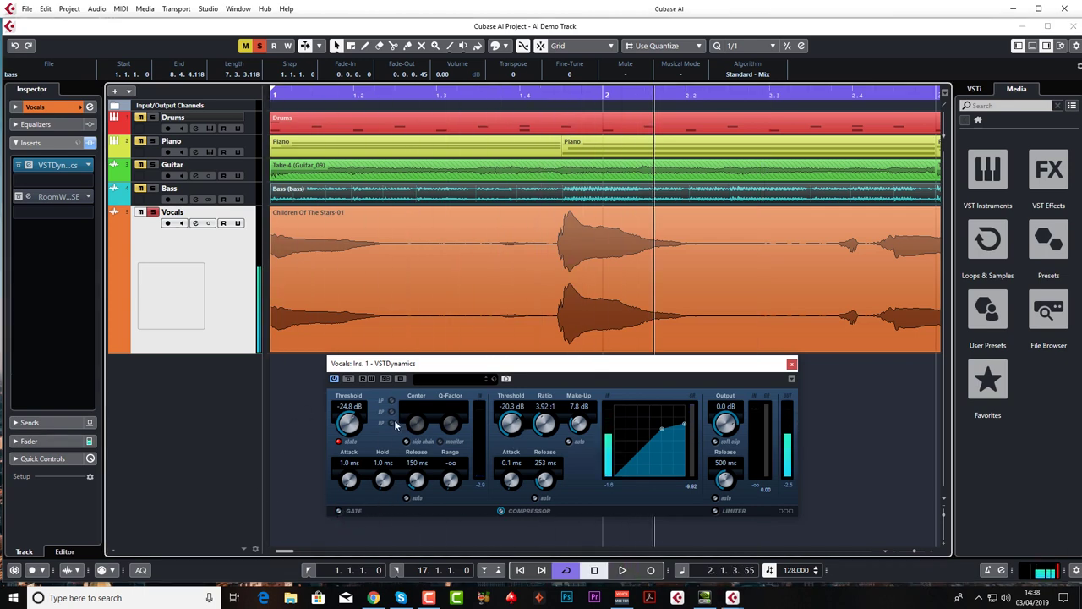
- Use Range Selection to delete the first quiet gap in the Vocals event, from about 1.2.2.83 to 1.4.2.56
{"action": "left_click", "coordinate": [415, 259]}
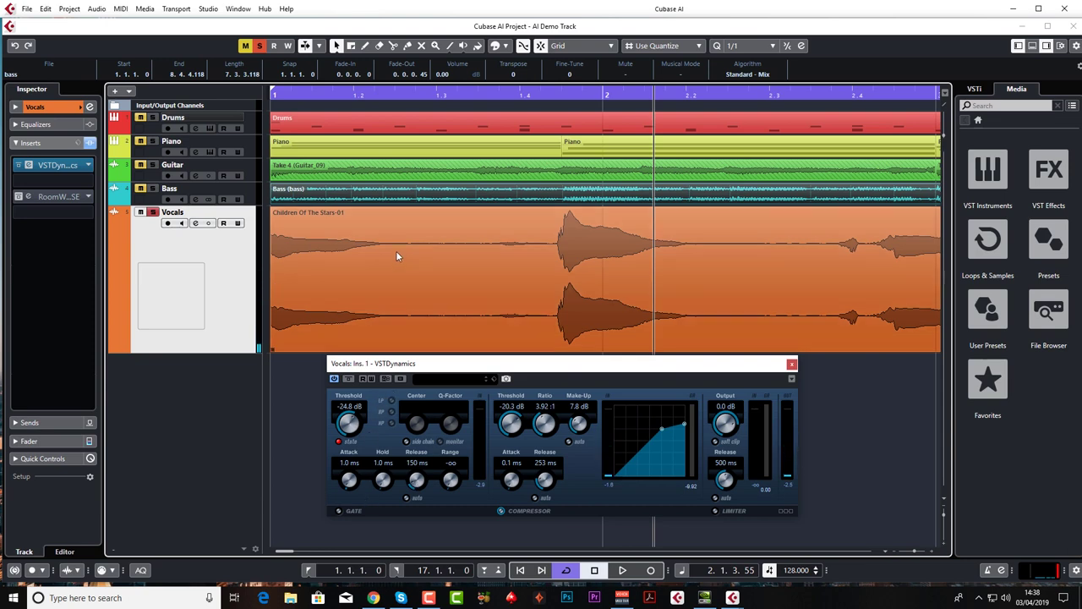
{"action": "left_click", "coordinate": [351, 47]}
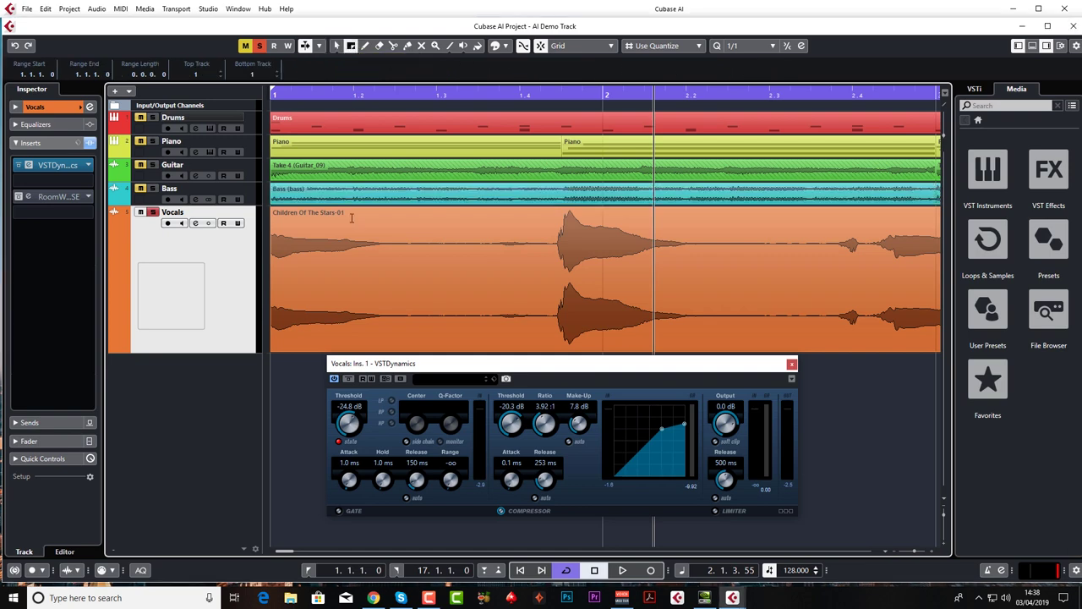
{"action": "double_click", "coordinate": [436, 261]}
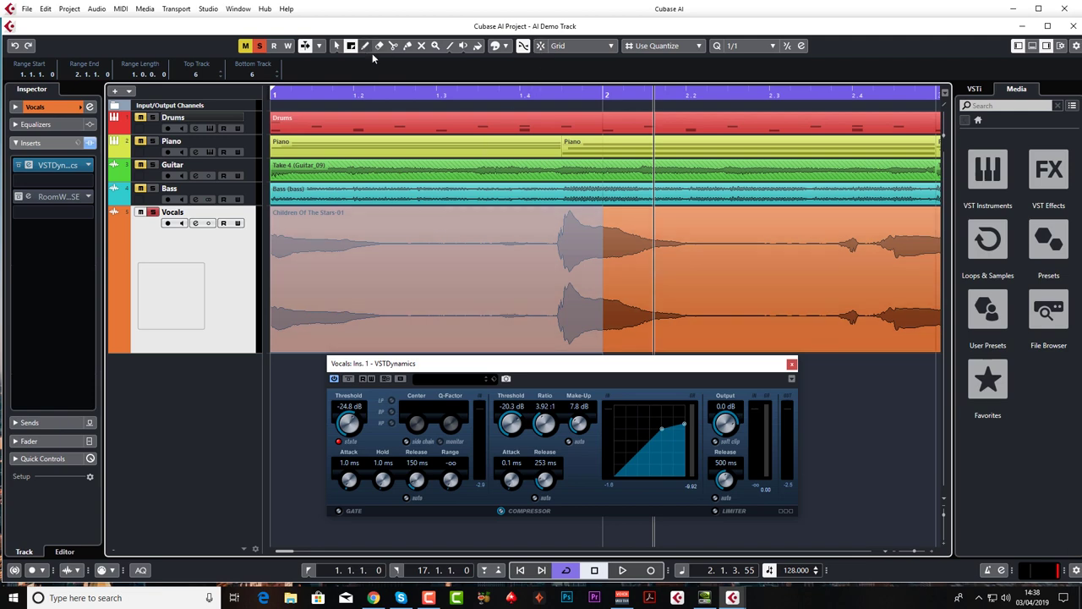
{"action": "left_click", "coordinate": [285, 411]}
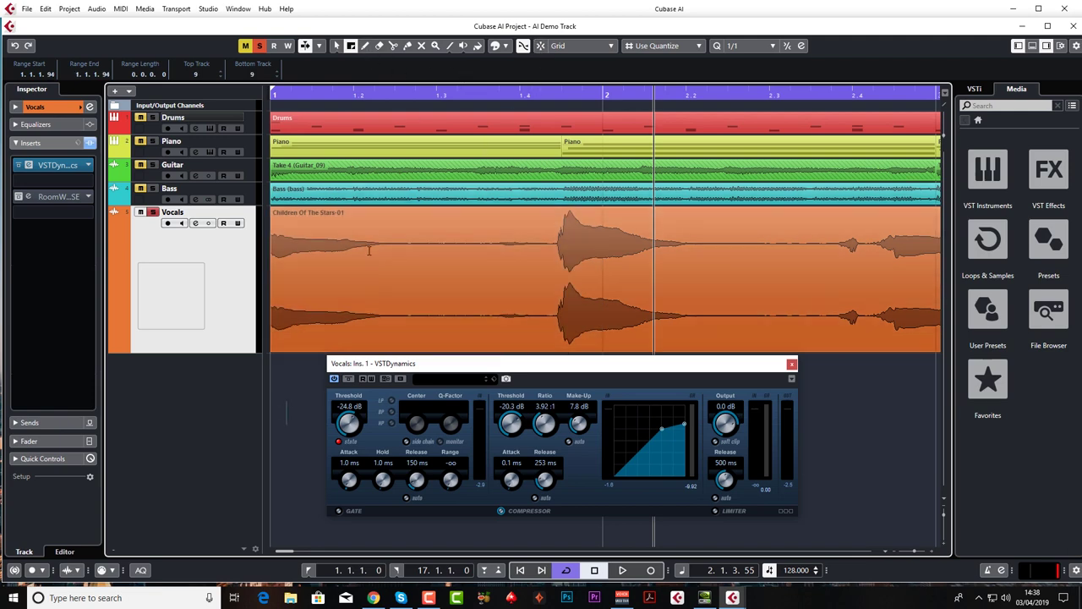
{"action": "left_click_drag", "start_coordinate": [389, 256], "coordinate": [549, 270]}
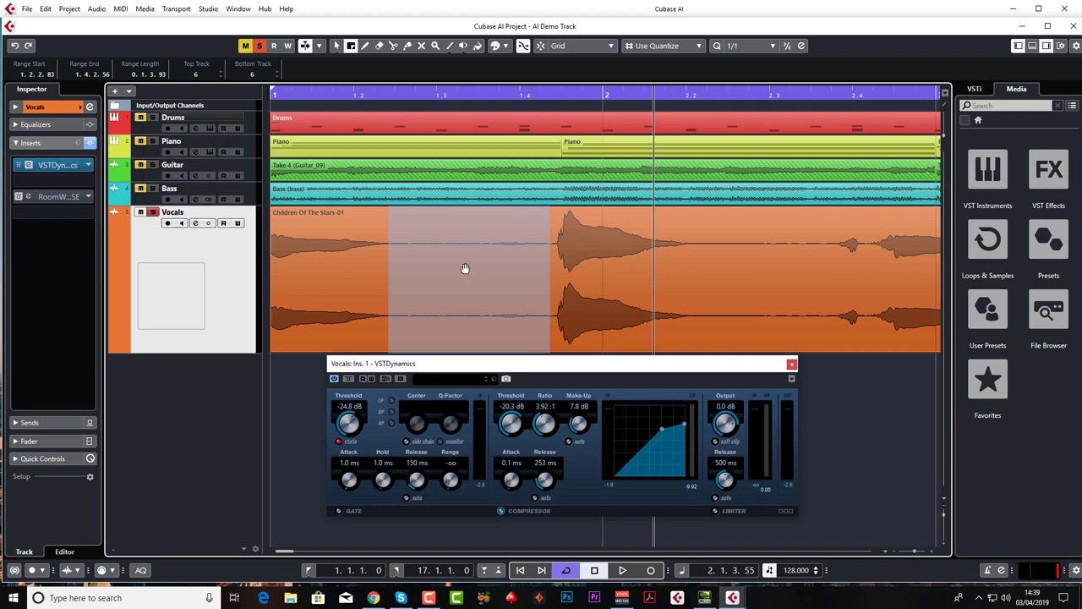
{"action": "key", "text": "Delete"}
- Play the cut vocals from the project start and delete the second quiet gap, from about 2.2.1.35 to just before 2.4
{"action": "key", "text": "Home"}
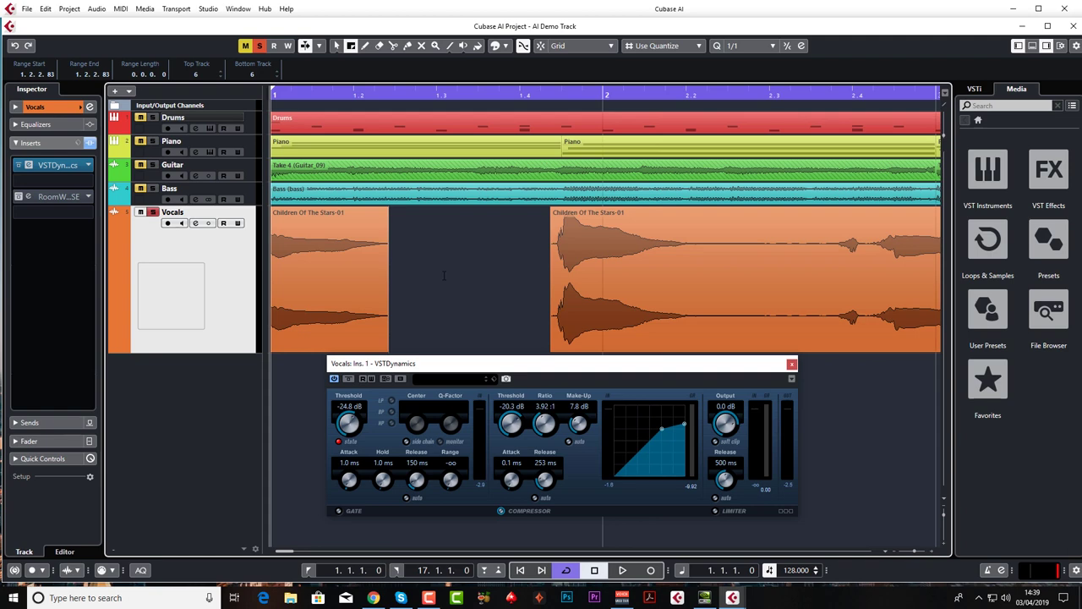
{"action": "key", "text": "space"}
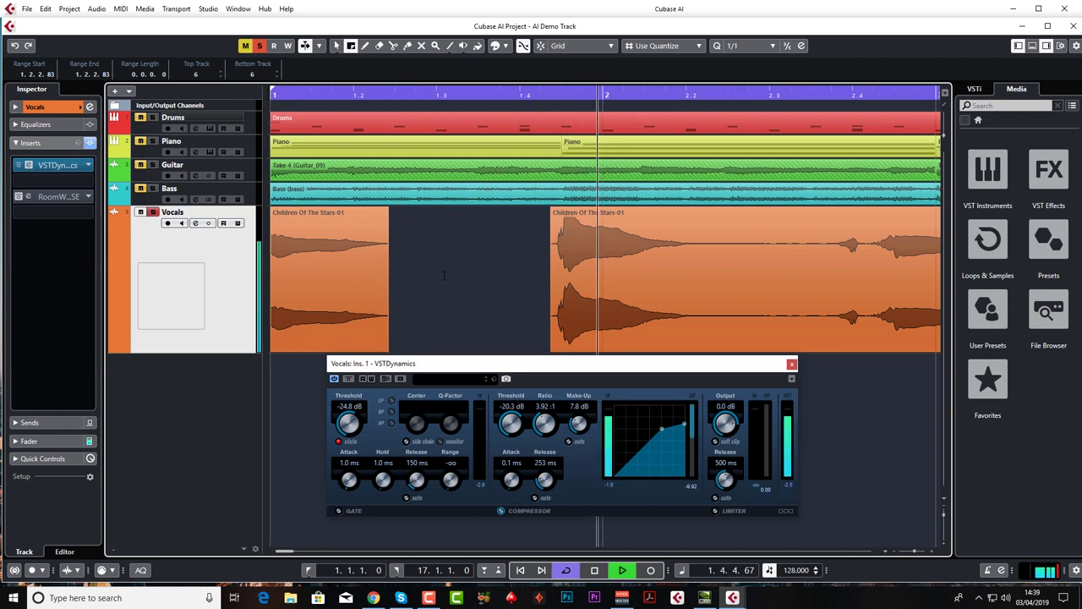
{"action": "left_click_drag", "start_coordinate": [692, 279], "coordinate": [835, 283]}
{"action": "key", "text": "Delete"}
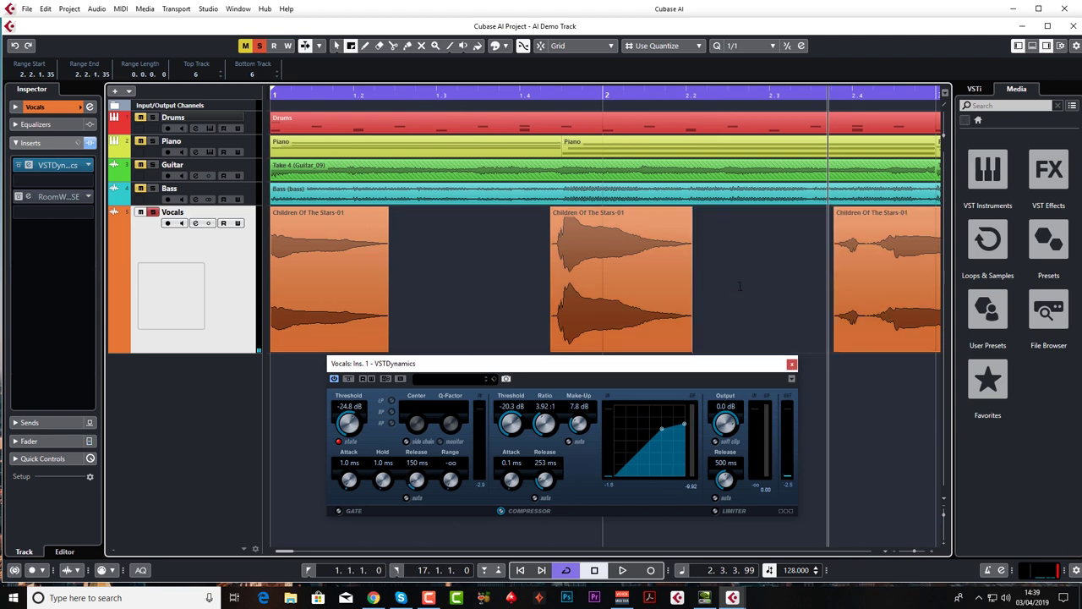
- Play the soloed vocals from the project start to hear both cut gaps
{"action": "key", "text": "Home"}
{"action": "key", "text": "space"}
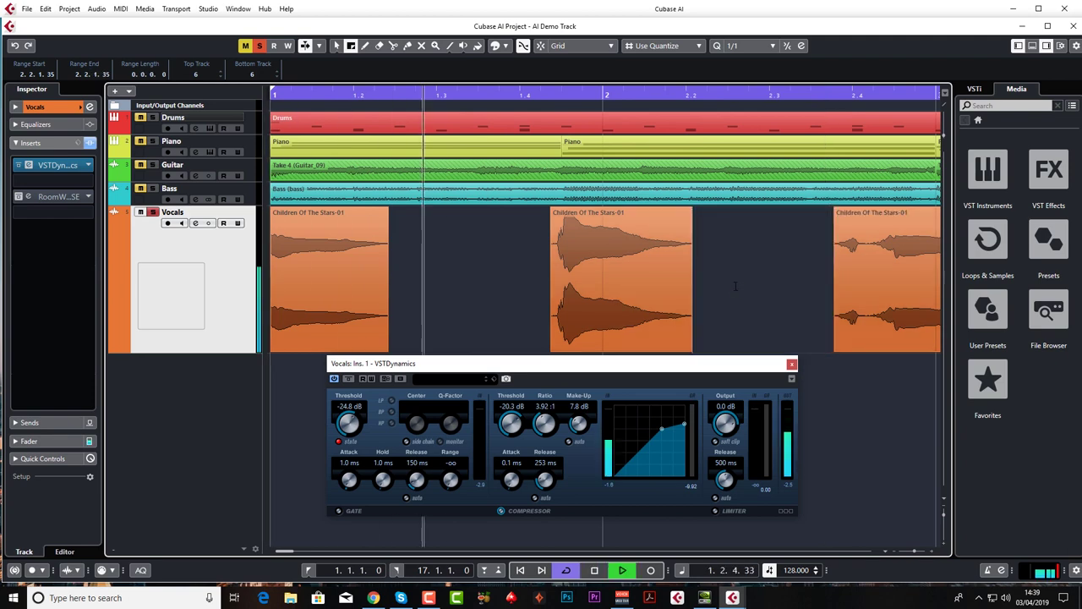
{"action": "key", "text": "space"}
- Survey the remaining vocal event and audition the phrase around bar 9 as a possible replacement for the opening one
{"action": "key", "text": "g"}
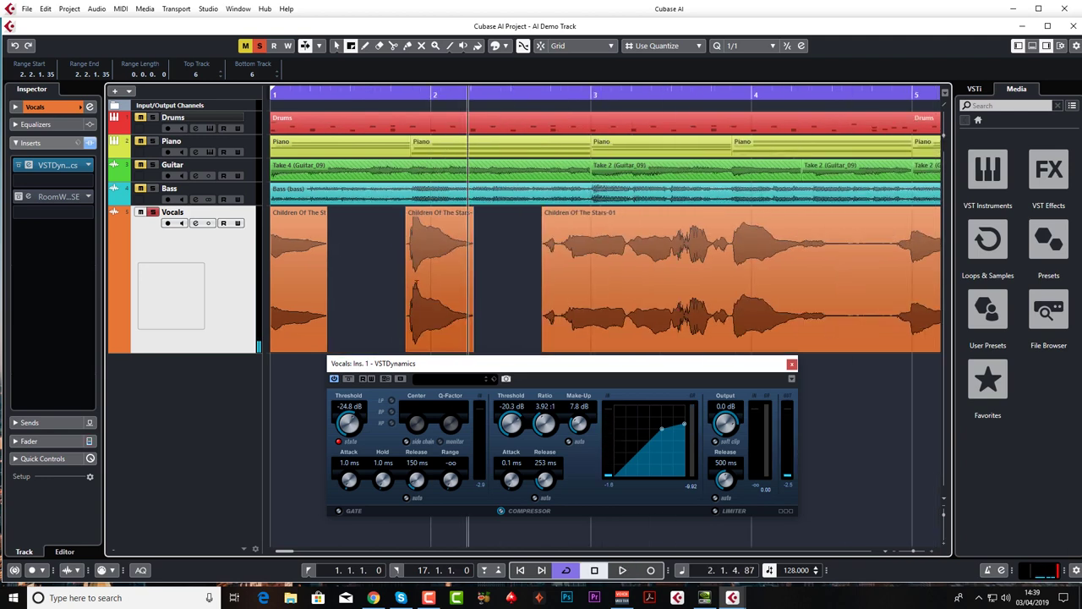
{"action": "key", "text": "g"}
{"action": "key", "text": "g"}
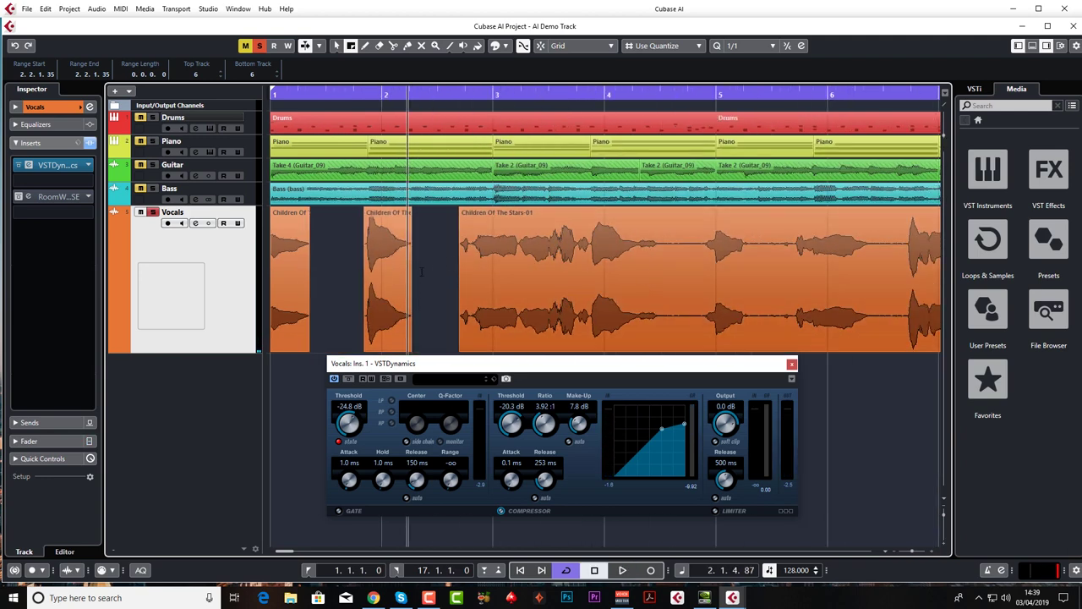
{"action": "key", "text": "g"}
{"action": "key", "text": "g"}
{"action": "key", "text": "g"}
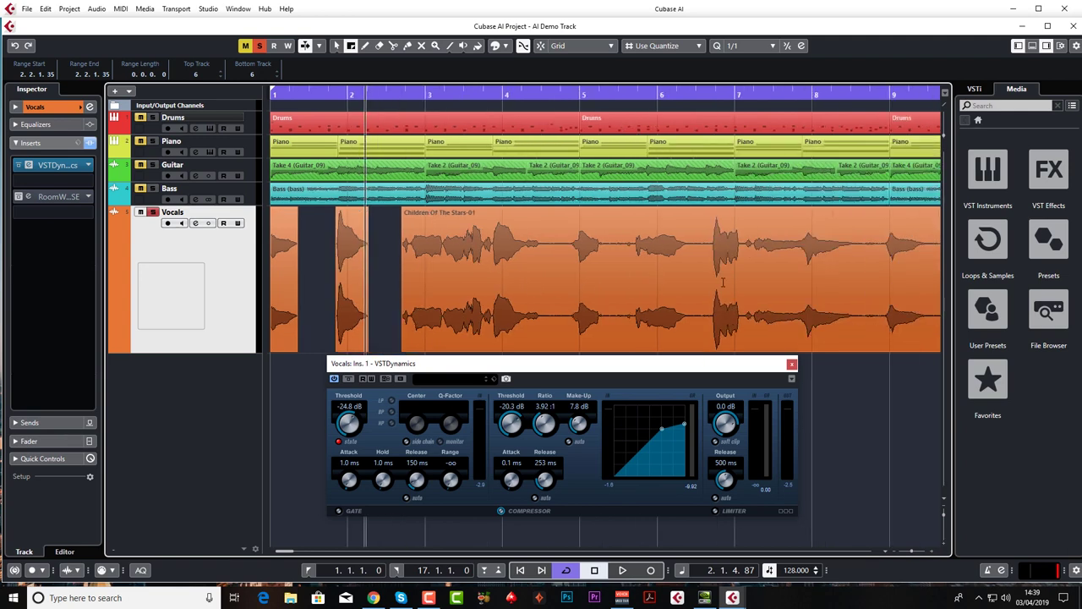
{"action": "right_click", "coordinate": [674, 282]}
{"action": "left_click", "coordinate": [674, 282]}
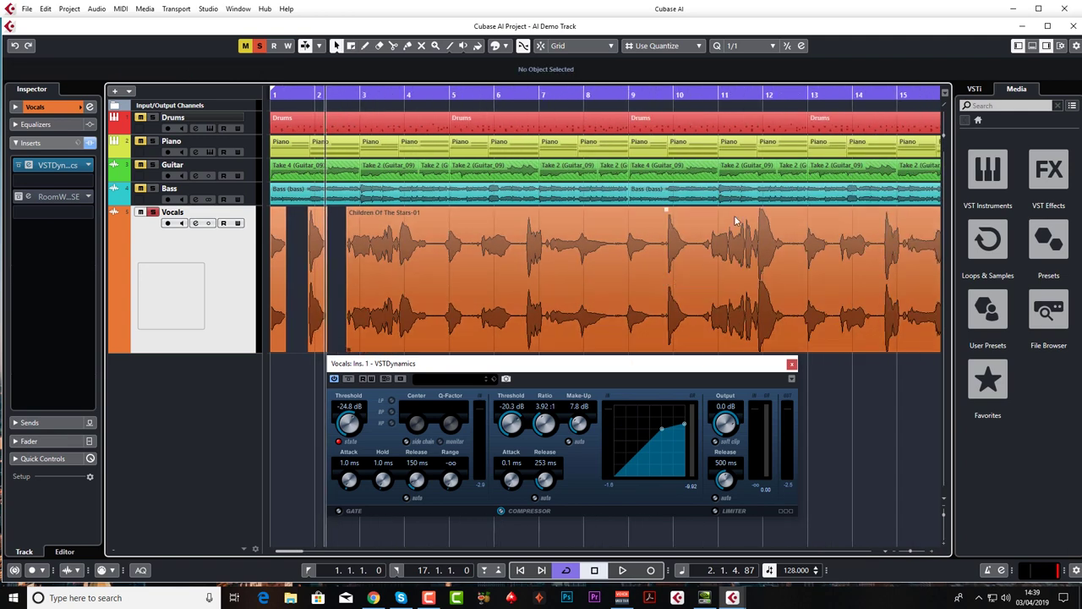
{"action": "key", "text": "g"}
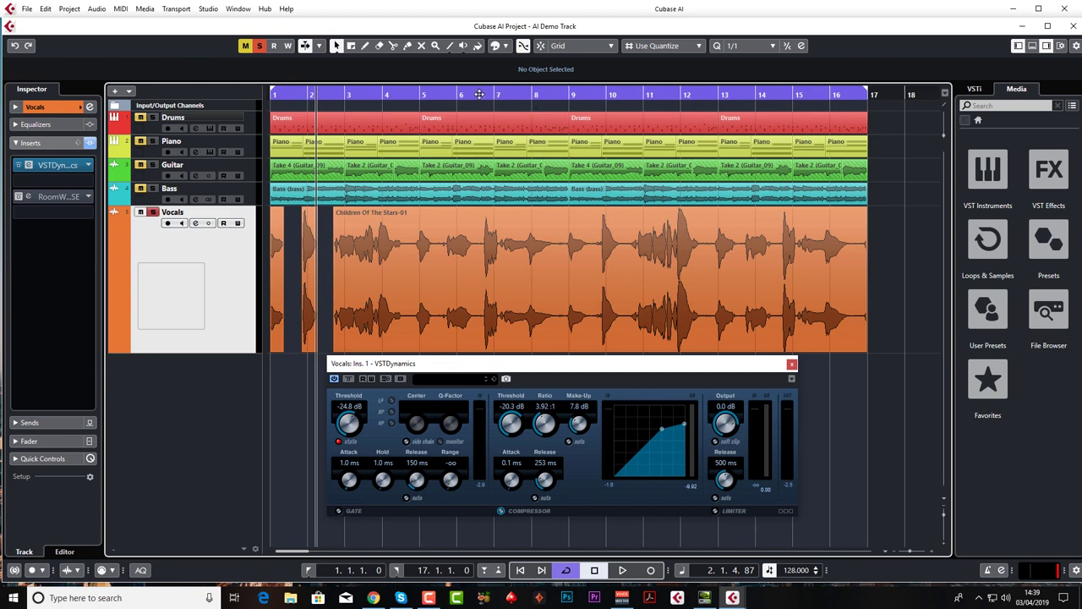
{"action": "left_click", "coordinate": [566, 93]}
{"action": "key", "text": "space"}
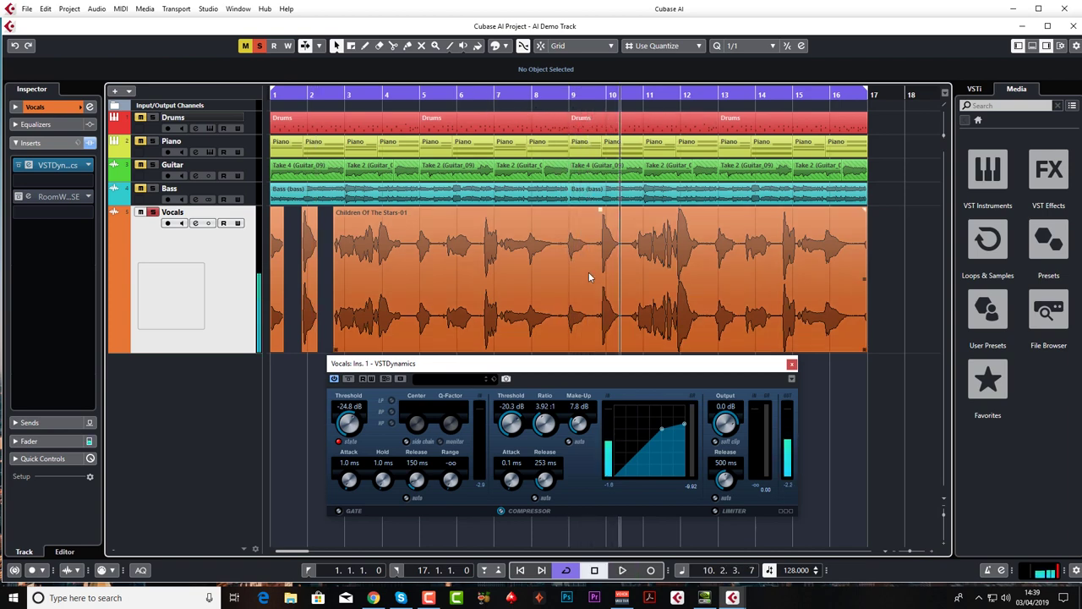
{"action": "key", "text": "space"}
{"action": "left_click_drag", "start_coordinate": [566, 100], "coordinate": [567, 129]}
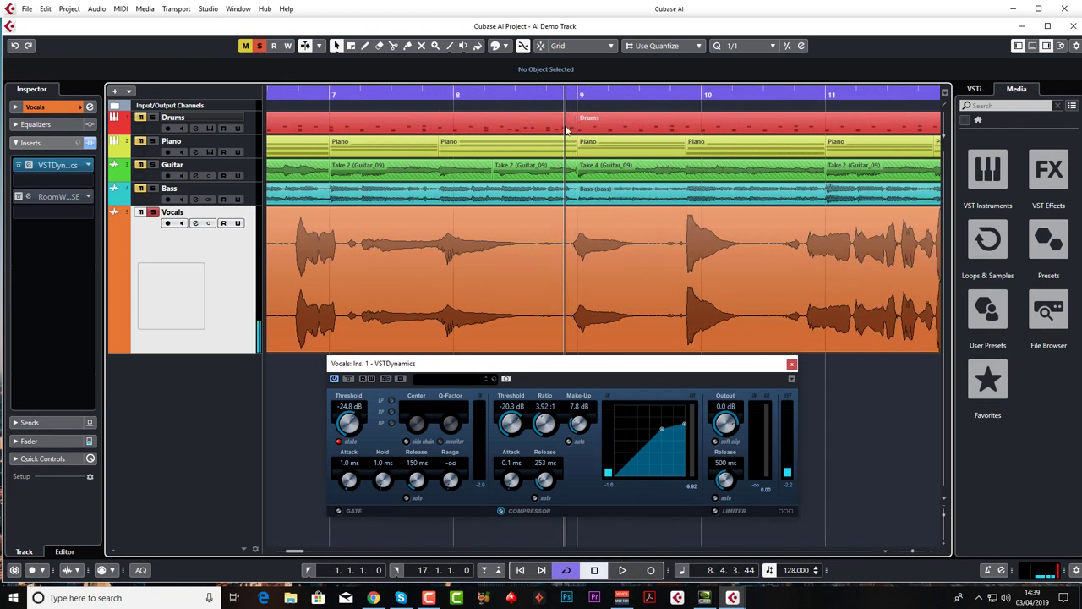
- Split the vocal event at 8.4.4.14 and 9.2.4.119 to isolate the phrase at bar 9
{"action": "right_click", "coordinate": [595, 290]}
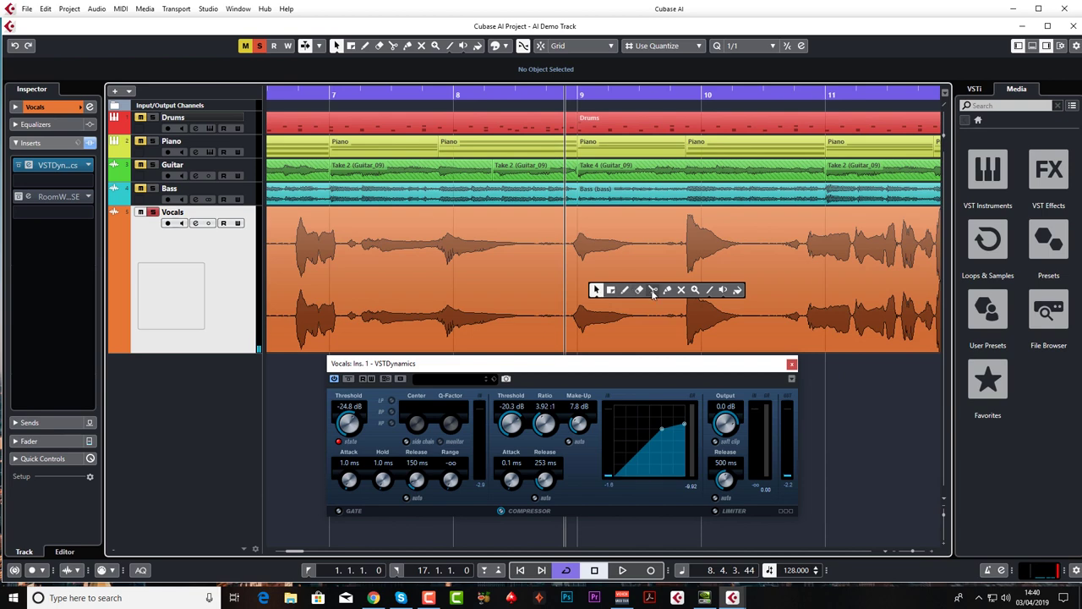
{"action": "left_click", "coordinate": [653, 292]}
{"action": "left_click", "coordinate": [573, 285]}
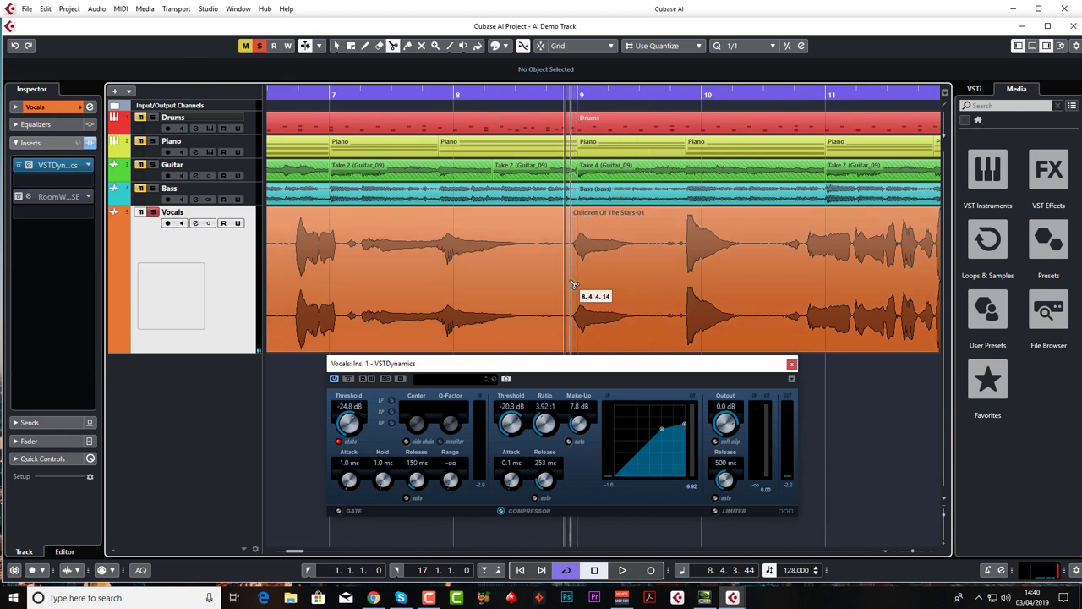
{"action": "left_click", "coordinate": [639, 288]}
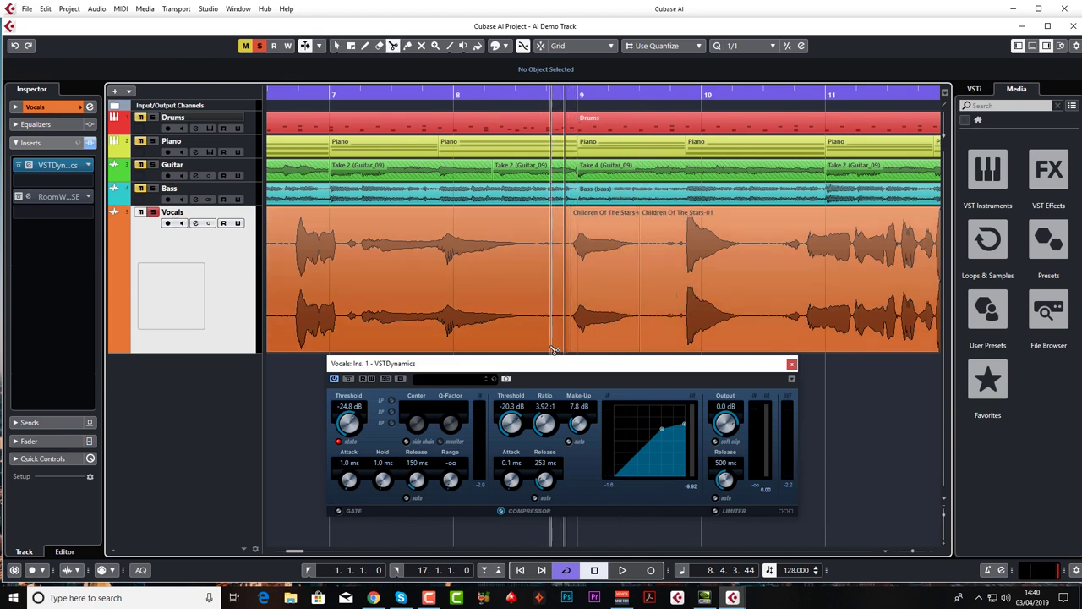
{"action": "right_click", "coordinate": [577, 511]}
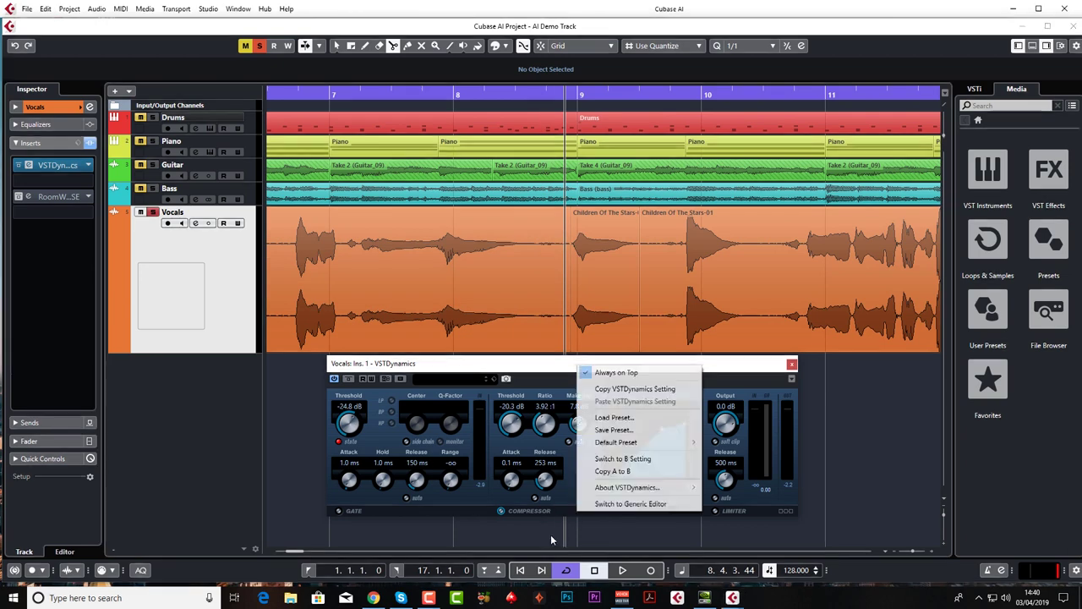
{"action": "left_click", "coordinate": [294, 554]}
- Play the opening vocal event once more and delete it from the start of bar 1
{"action": "key", "text": "Home"}
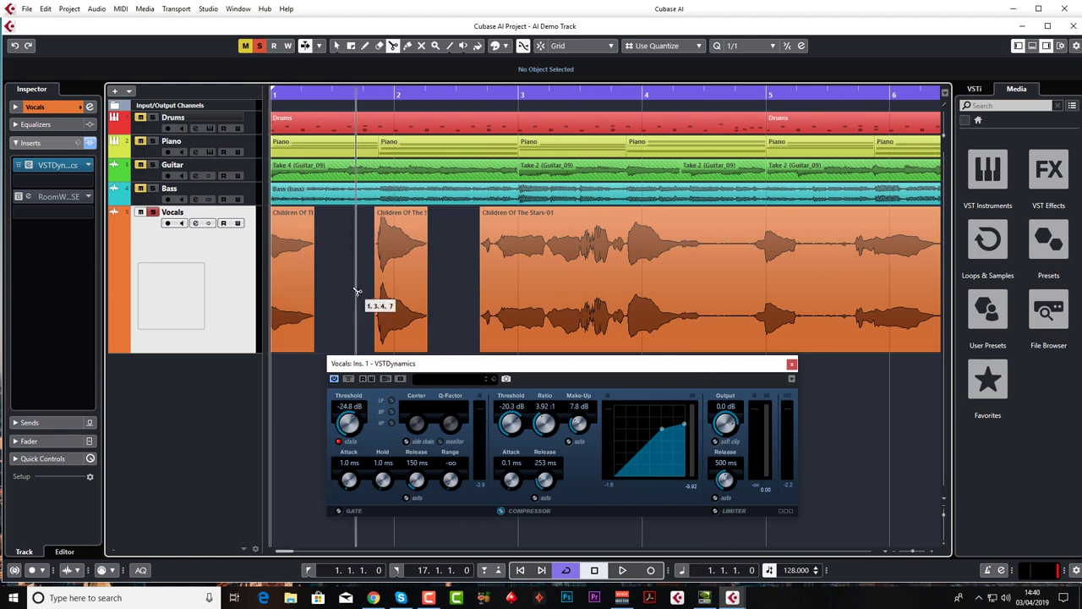
{"action": "key", "text": "space"}
{"action": "key", "text": "space"}
{"action": "key", "text": "1"}
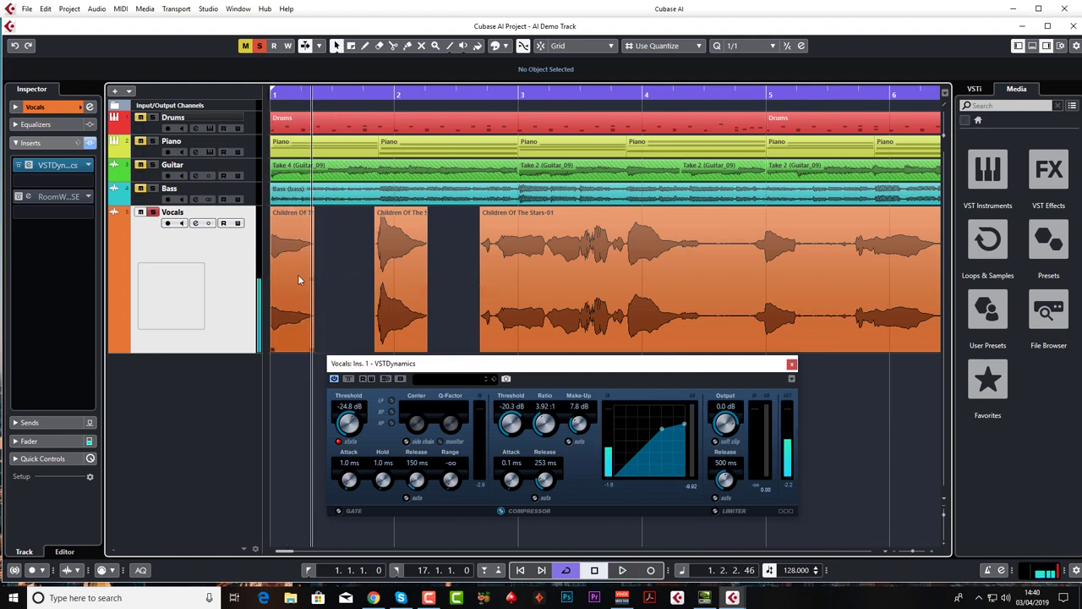
{"action": "left_click", "coordinate": [306, 315]}
{"action": "key", "text": "Delete"}
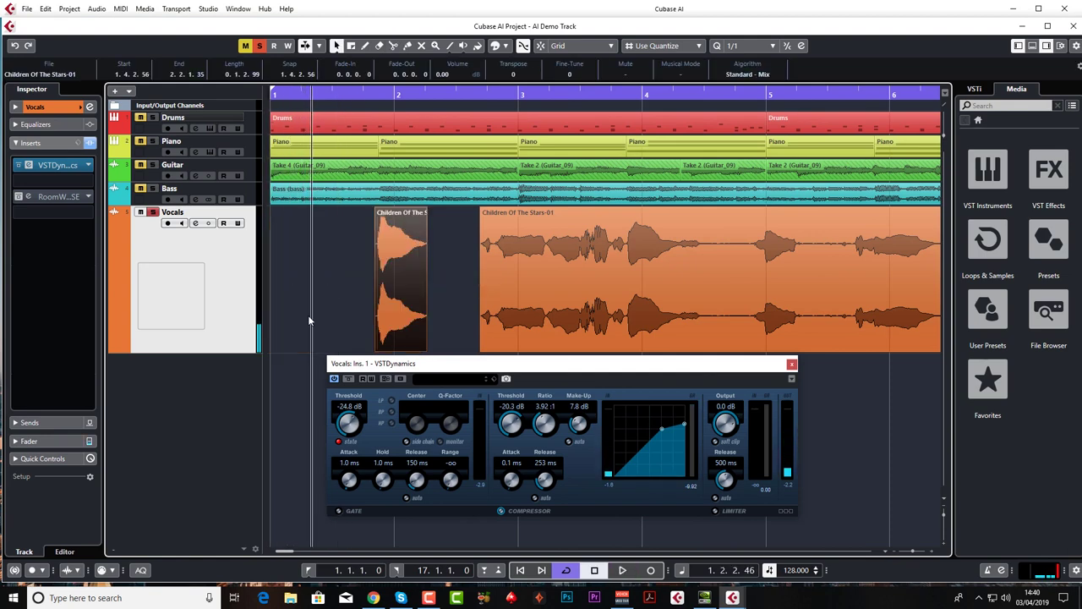
- Audition the isolated phrase at bar 9 and copy it into the empty space at about 1.1.1.52
{"action": "key", "text": "g"}
{"action": "key", "text": "g"}
{"action": "key", "text": "g"}
{"action": "key", "text": "g"}
{"action": "key", "text": "g"}
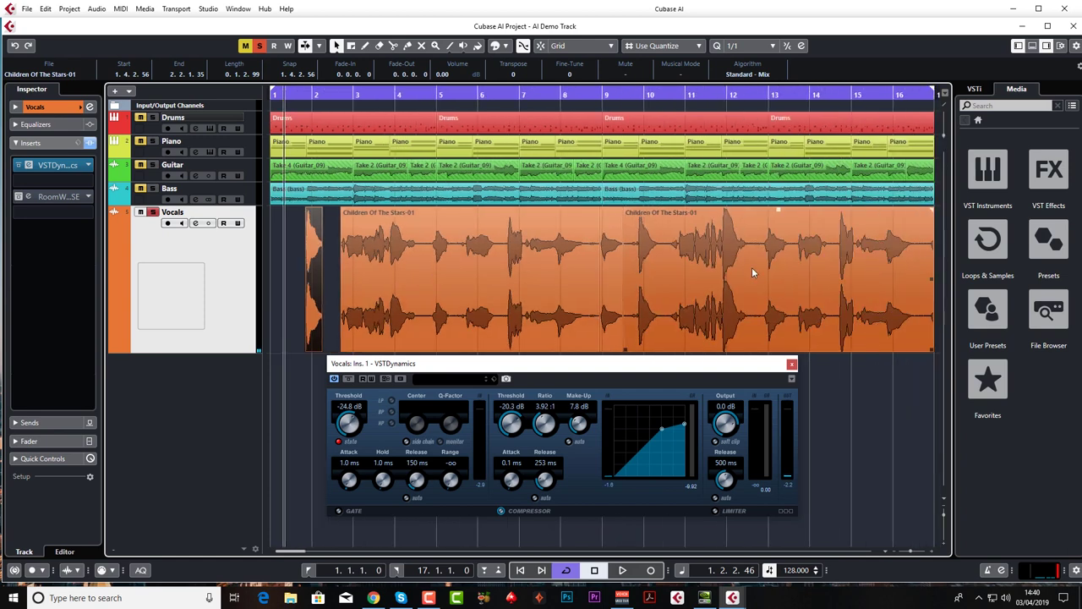
{"action": "left_click", "coordinate": [609, 261]}
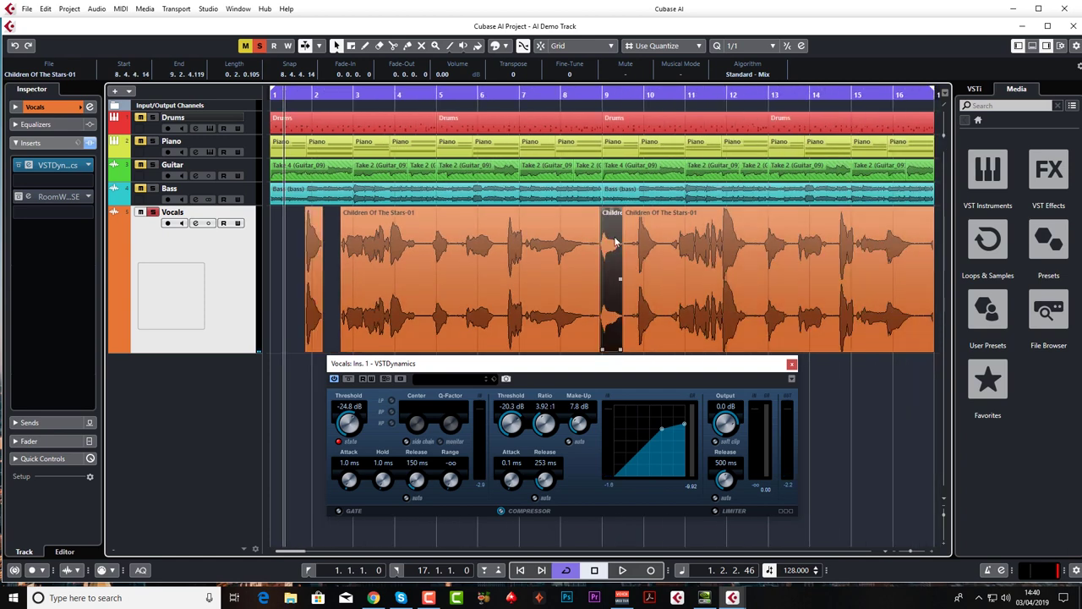
{"action": "key", "text": "alt+space"}
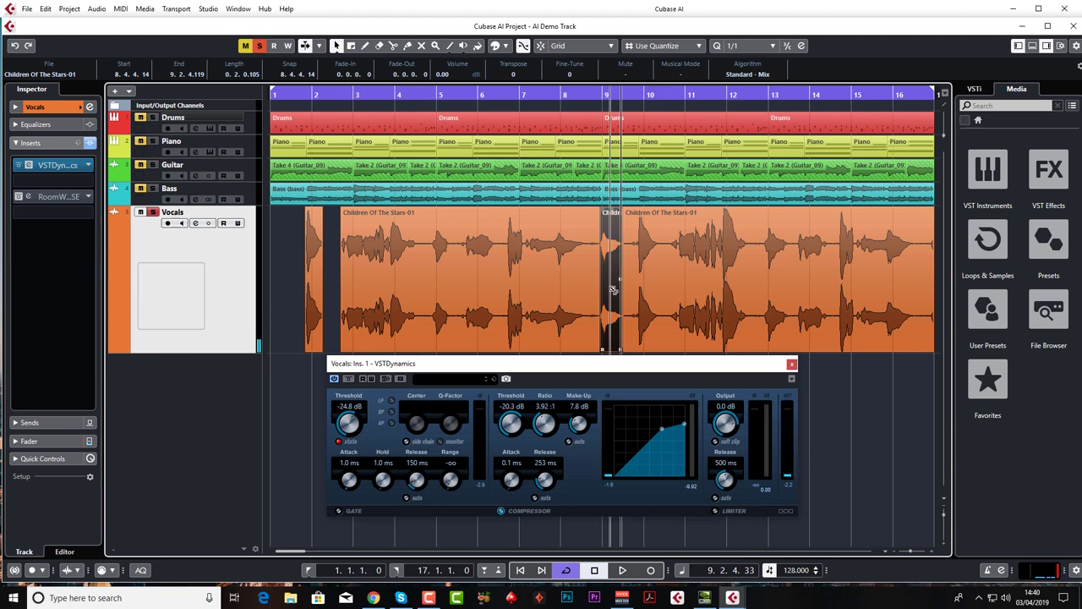
{"action": "left_click_drag", "start_coordinate": [613, 290], "coordinate": [284, 285]}
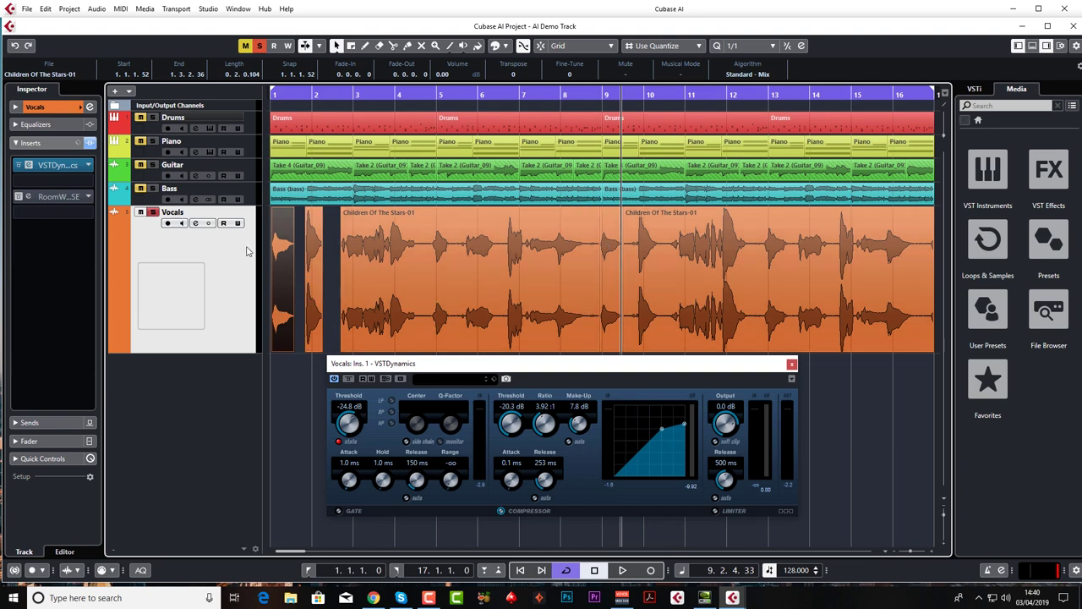
- Move the copied vocal phrase to start exactly at 1.1.1.0
{"action": "key", "text": "Home"}
{"action": "key", "text": "h"}
{"action": "key", "text": "h"}
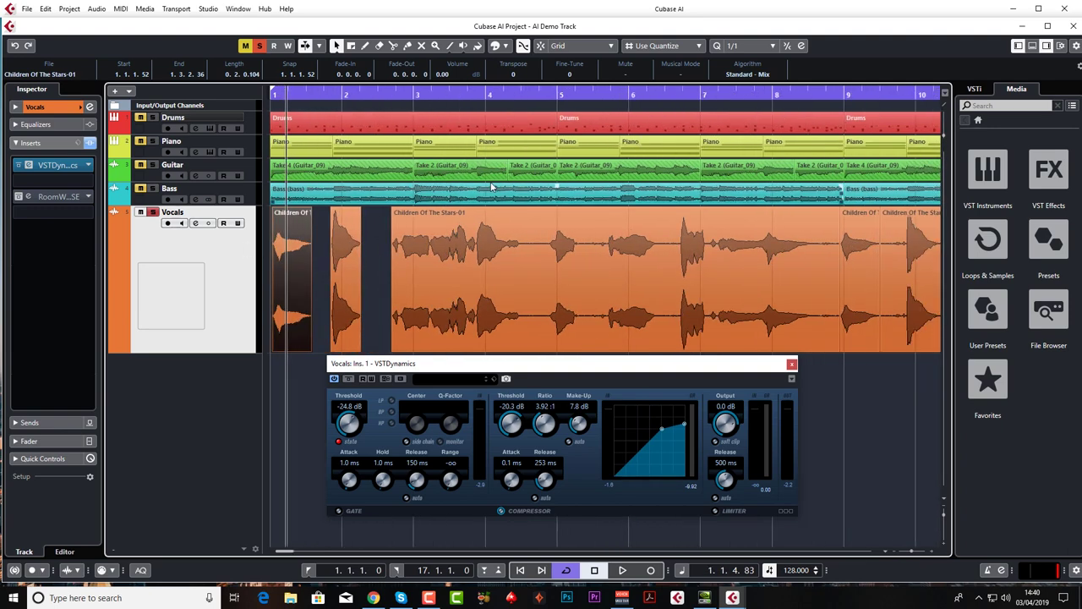
{"action": "key", "text": "h"}
{"action": "key", "text": "h"}
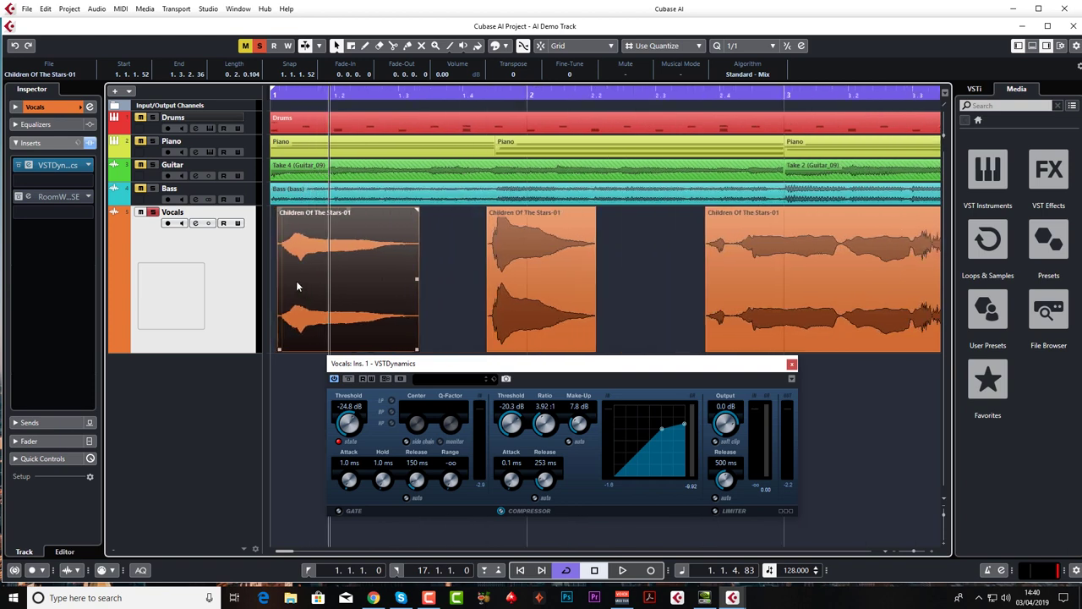
{"action": "left_click_drag", "start_coordinate": [296, 281], "coordinate": [292, 285]}
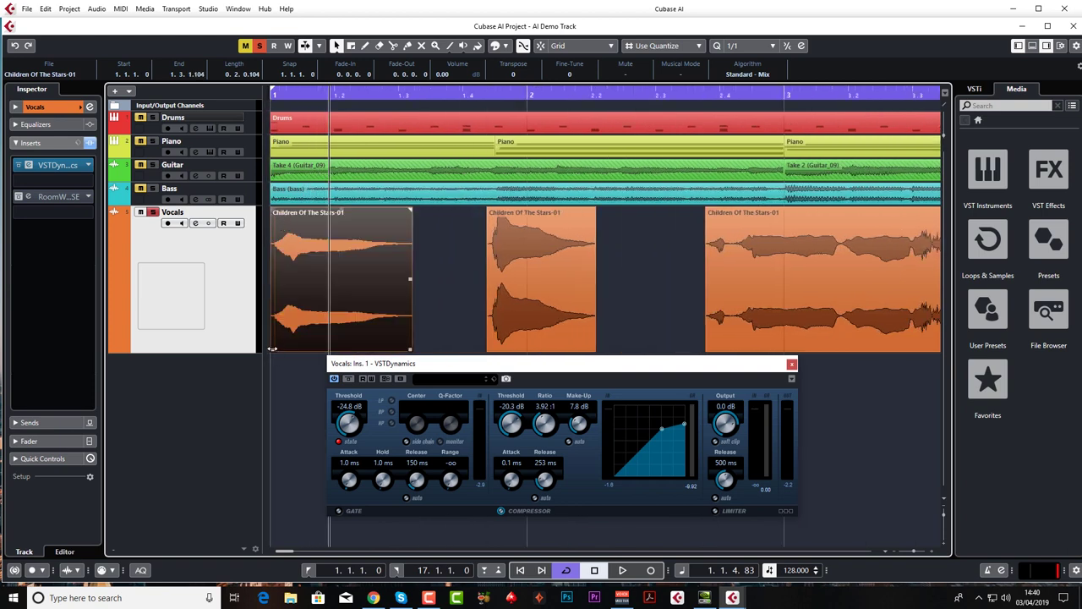
- Trim the copied phrase's start by 0.0.0.32 with a 0.0.0.16 fade-in, and realign it to 1.1.1.0
{"action": "left_click_drag", "start_coordinate": [272, 348], "coordinate": [278, 279]}
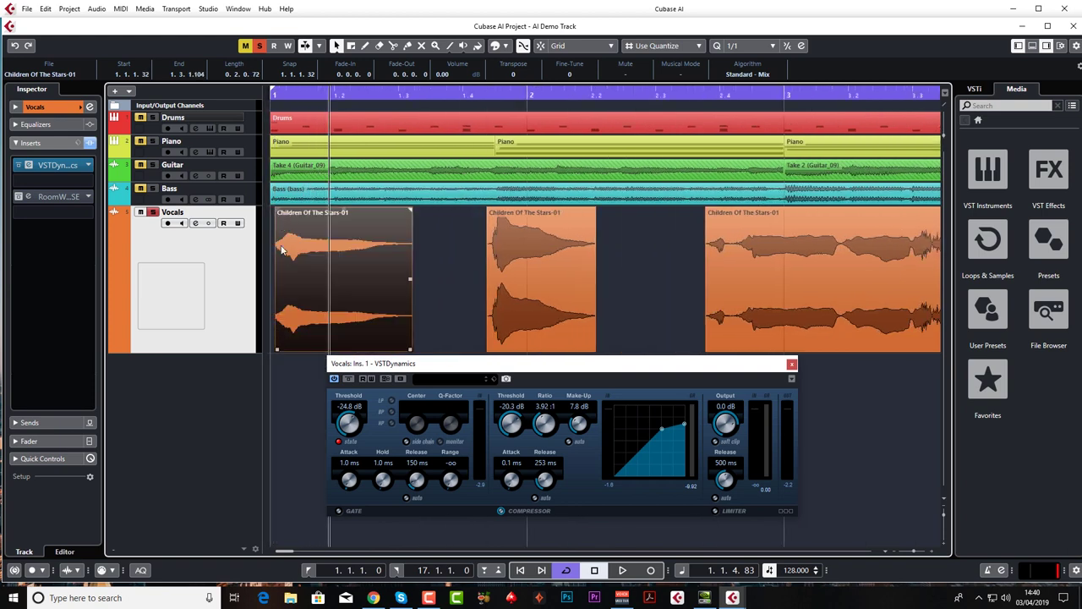
{"action": "left_click_drag", "start_coordinate": [277, 208], "coordinate": [284, 223]}
{"action": "left_click_drag", "start_coordinate": [305, 269], "coordinate": [300, 269]}
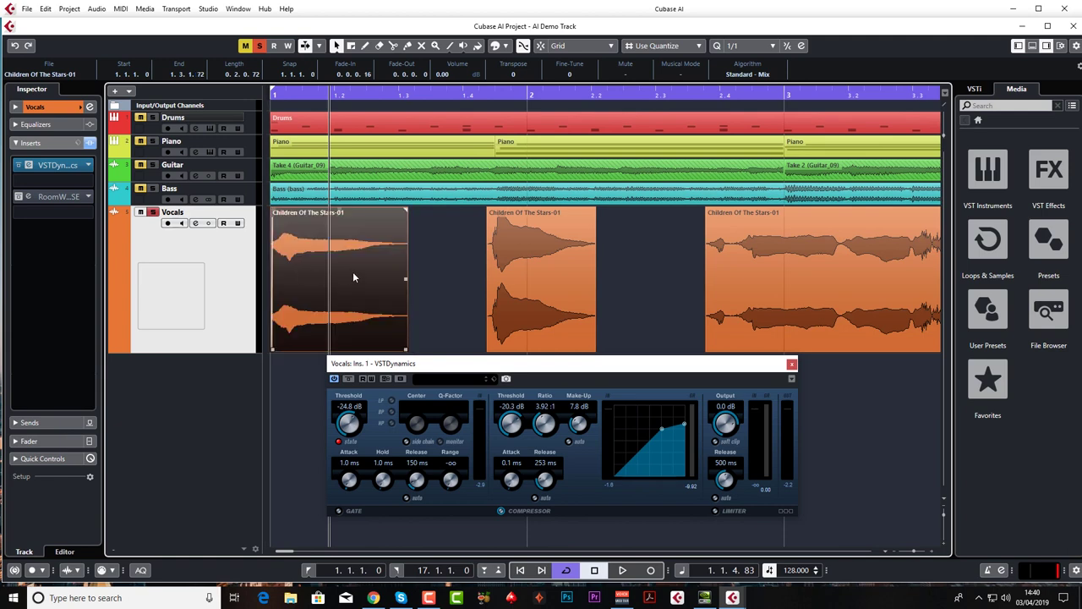
- Play the opening of the soloed vocals to hear the replaced phrase
{"action": "key", "text": "space"}
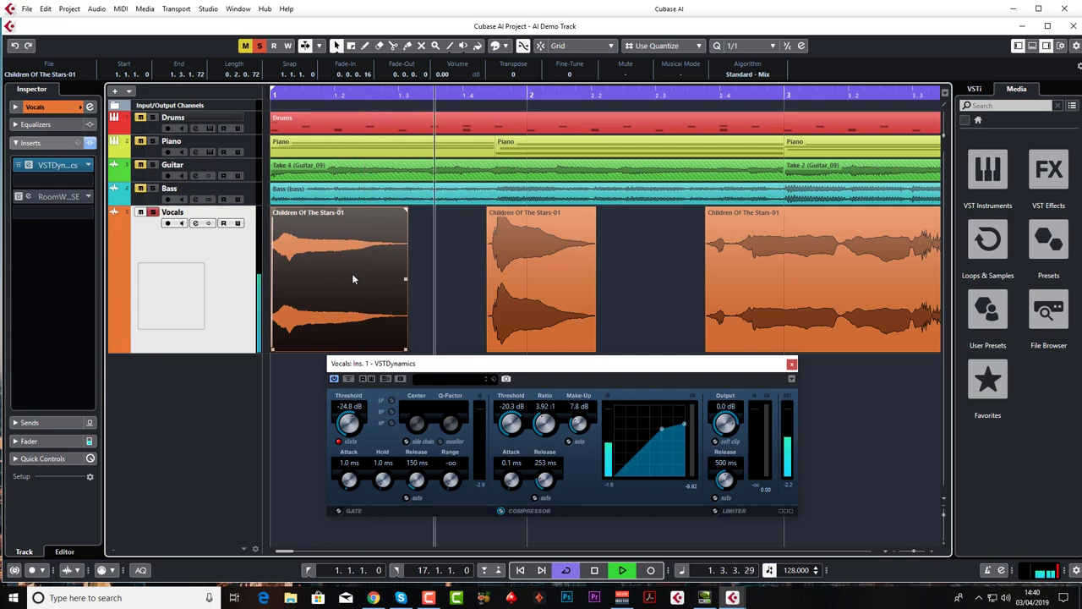
{"action": "left_click", "coordinate": [451, 292]}
{"action": "key", "text": "space"}
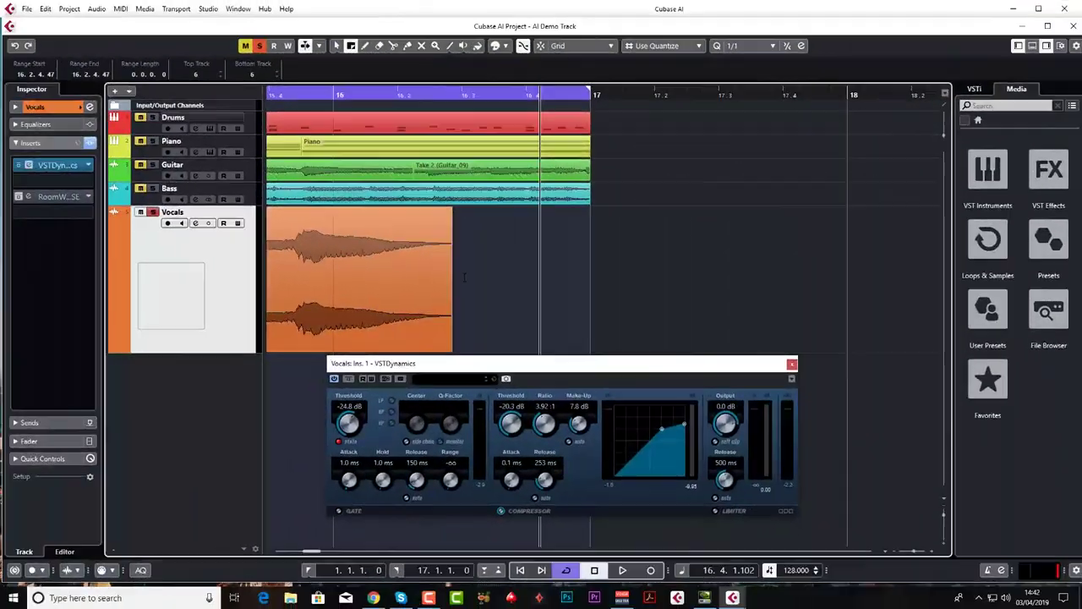
- Review the separated vocal events and removed gaps across the arrangement up to bar 17
{"action": "key", "text": "g"}
{"action": "key", "text": "g"}
{"action": "key", "text": "g"}
{"action": "key", "text": "g"}
{"action": "key", "text": "g"}
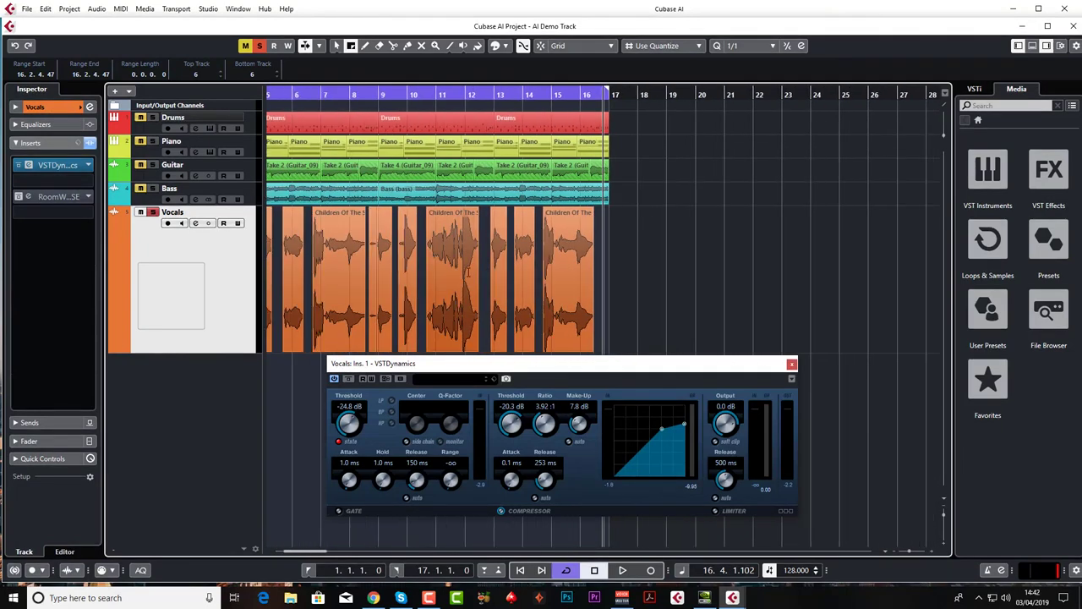
- Play the soloed vocals from the project start to check the edited events
{"action": "key", "text": "1"}
{"action": "key", "text": "Home"}
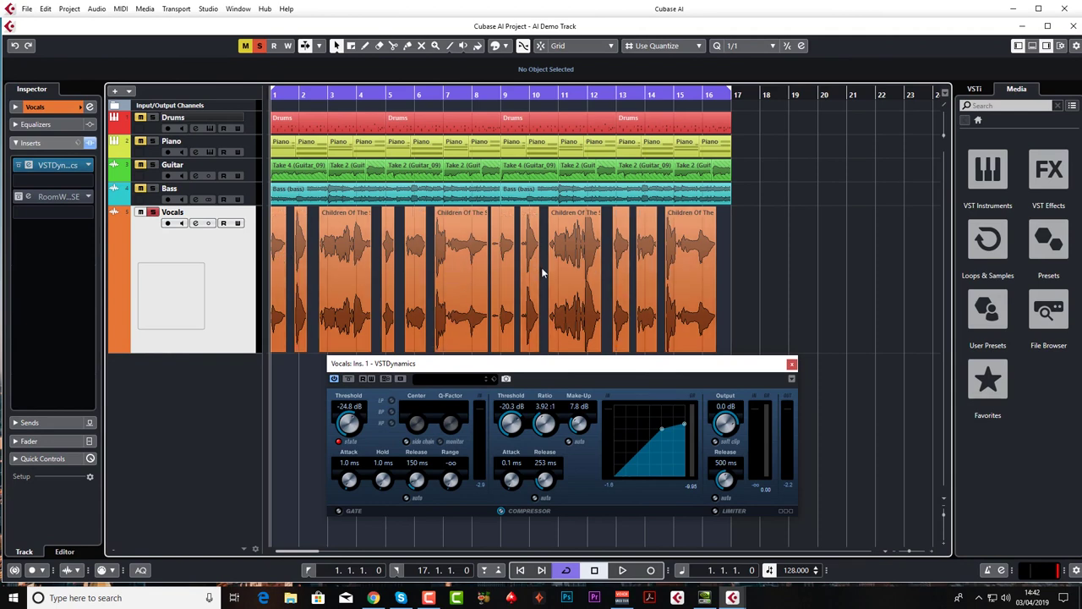
{"action": "key", "text": "space"}
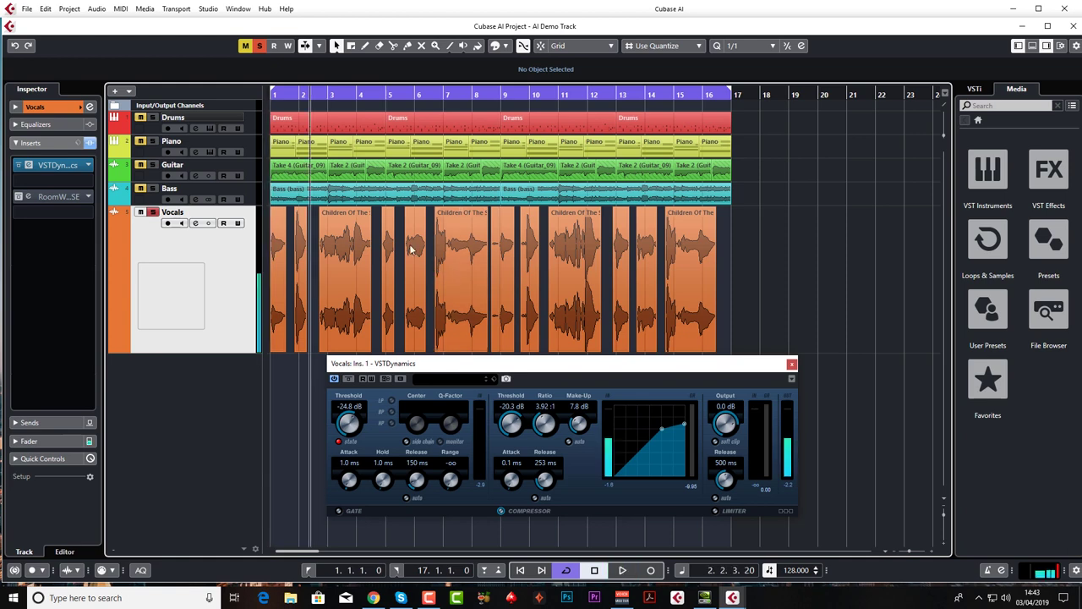
- Select all the vocal events and give them a 0.0.0.62 fade-in and a 0.0.0.46 fade-out
{"action": "left_click_drag", "start_coordinate": [450, 280], "coordinate": [273, 264]}
{"action": "left_click", "coordinate": [663, 123]}
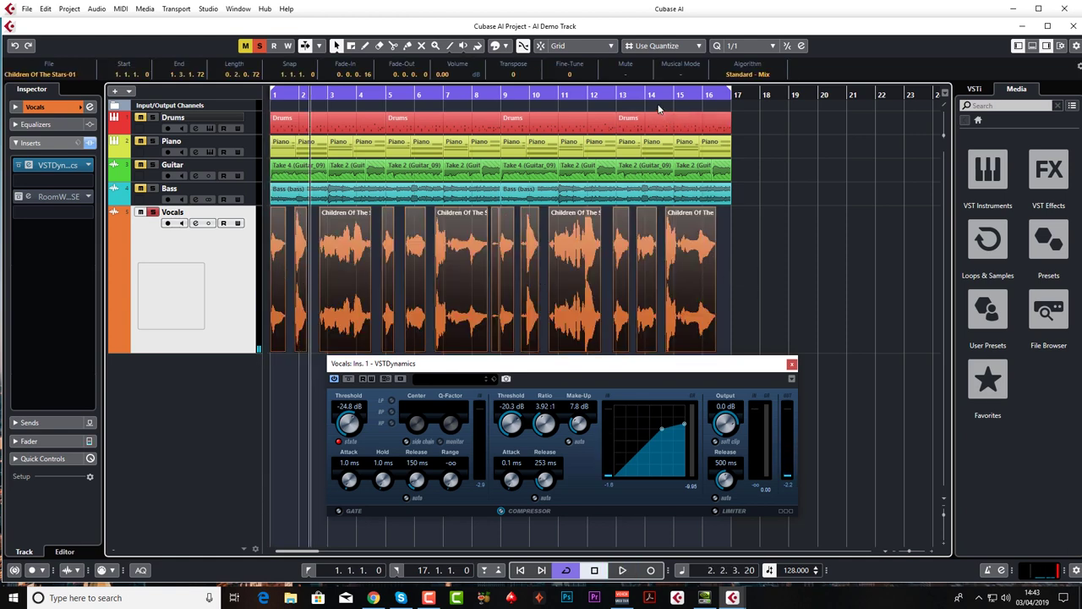
{"action": "scroll", "coordinate": [667, 125], "scroll_direction": "up", "scroll_amount": 2}
{"action": "left_click_drag", "start_coordinate": [673, 208], "coordinate": [673, 208]}
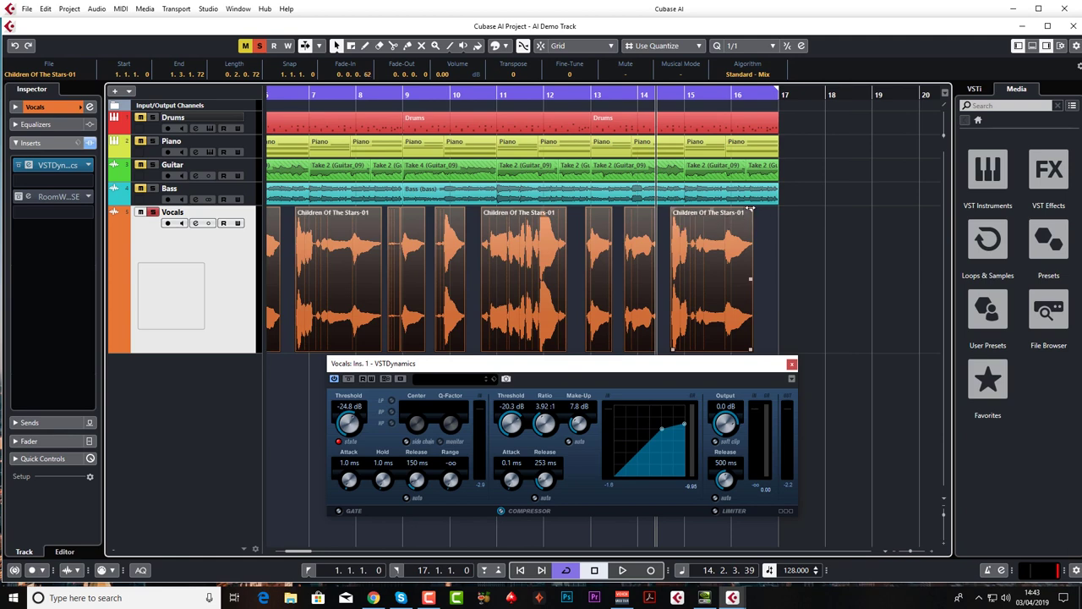
{"action": "left_click_drag", "start_coordinate": [750, 209], "coordinate": [749, 209]}
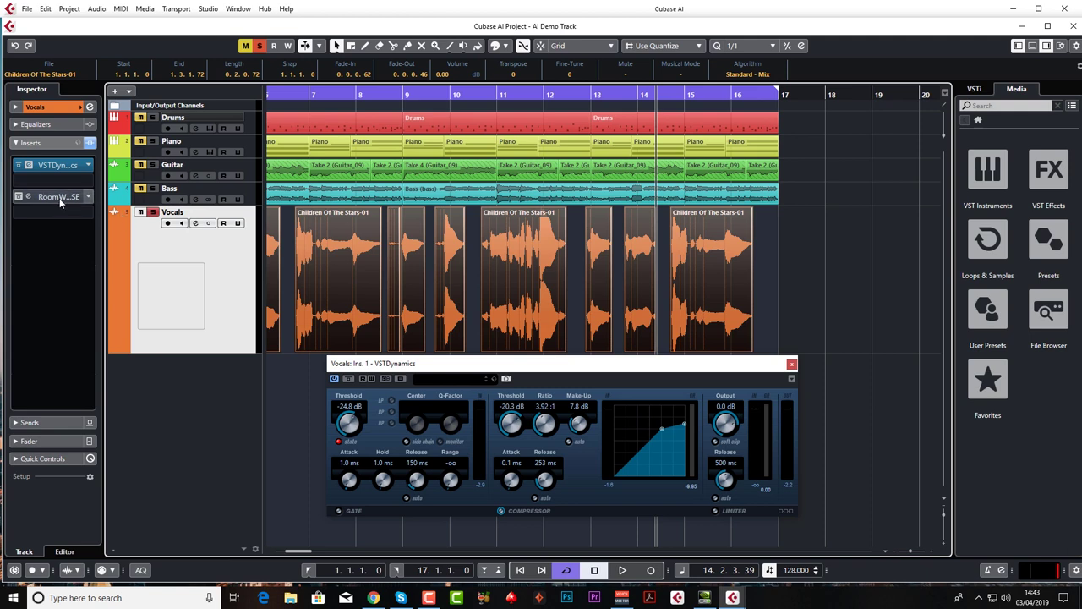
- Reactivate the bypassed RoomWorks SE insert on Vocals, play the phrase near bar 15, and close the VSTDynamics window
{"action": "left_click", "coordinate": [21, 197]}
{"action": "key", "text": "space"}
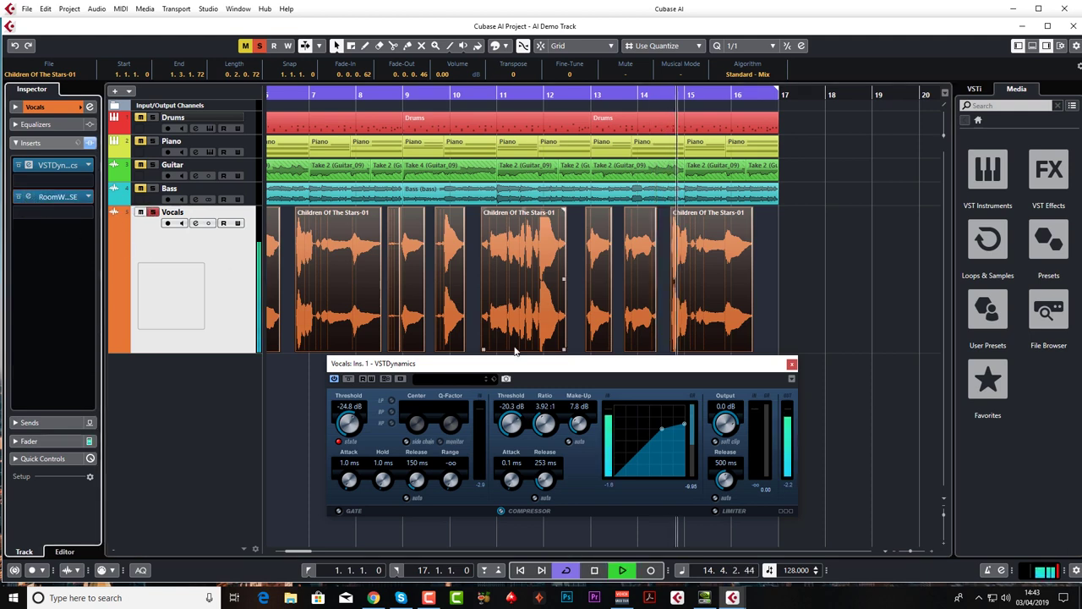
{"action": "key", "text": "space"}
{"action": "left_click", "coordinate": [791, 365]}
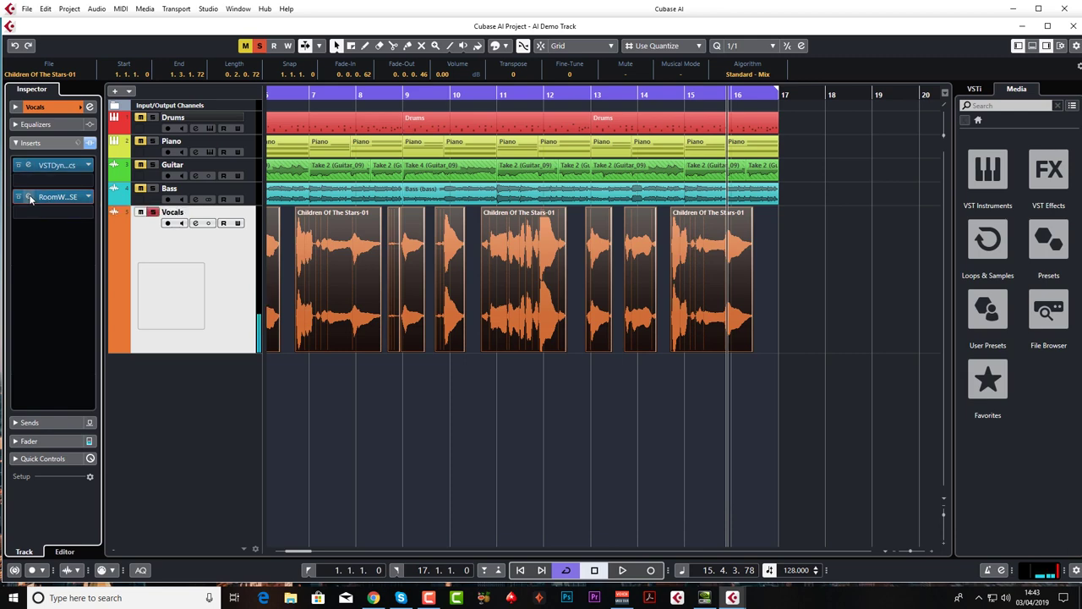
- Open the RoomWorks SE insert on Vocals and load the Short Plate Reverb preset
{"action": "left_click", "coordinate": [41, 197]}
{"action": "left_click", "coordinate": [464, 278]}
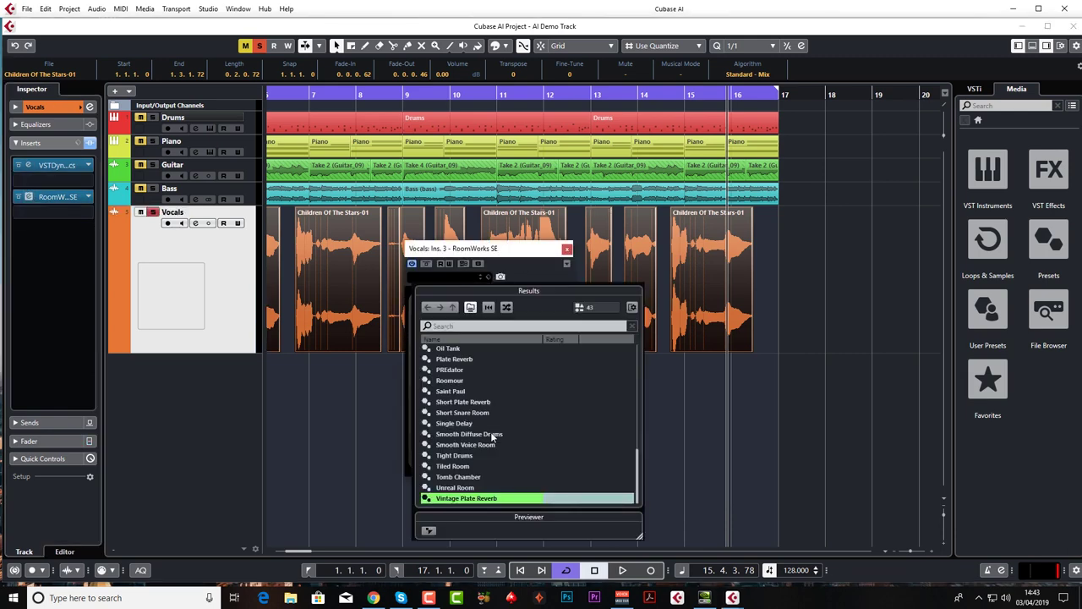
{"action": "left_click", "coordinate": [469, 407]}
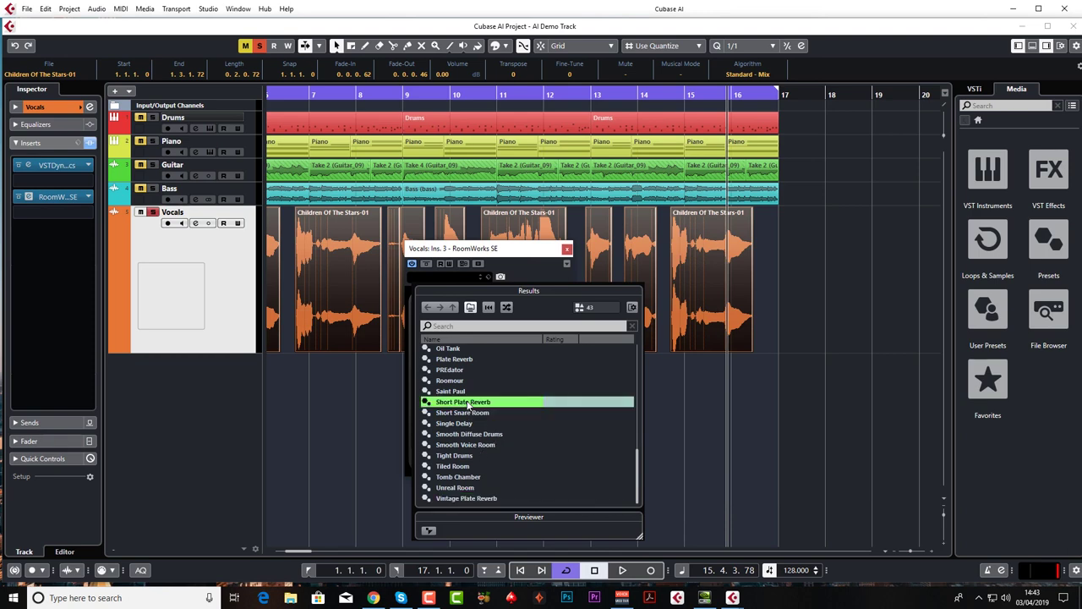
{"action": "left_click", "coordinate": [470, 407]}
- During playback, unsolo the Vocals track and set the RoomWorks SE mix to 25 and pre-delay to 19
{"action": "key", "text": "space"}
{"action": "left_click_drag", "start_coordinate": [434, 344], "coordinate": [437, 347]}
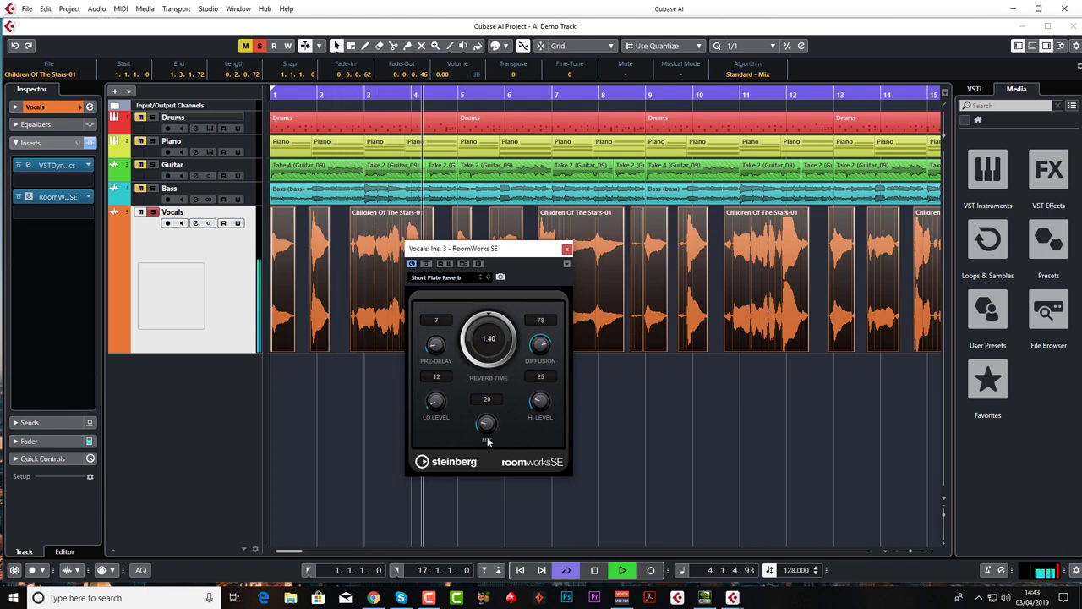
{"action": "left_click_drag", "start_coordinate": [487, 419], "coordinate": [487, 423]}
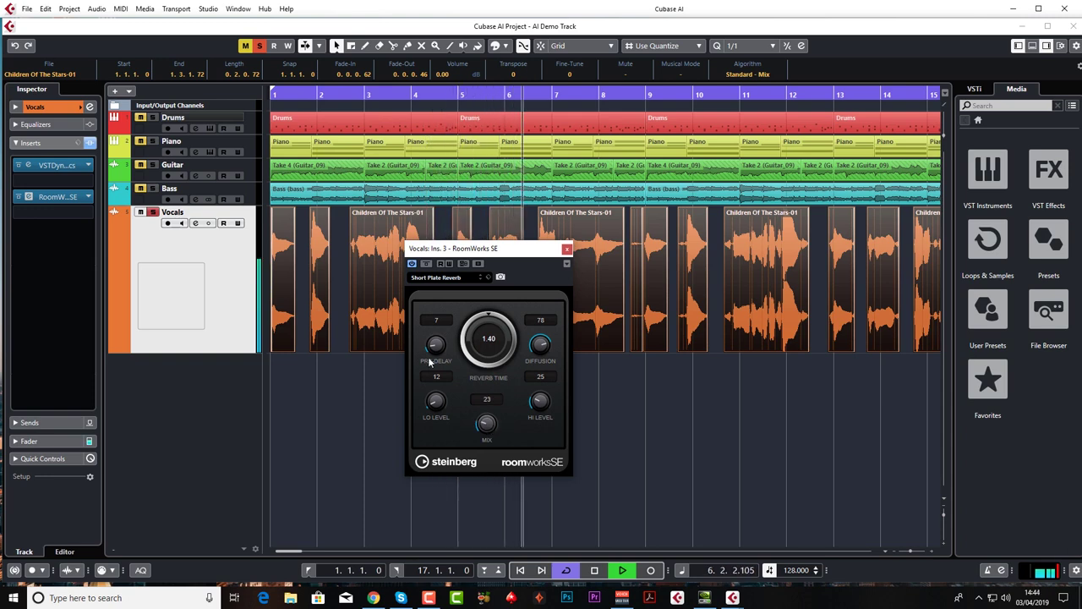
{"action": "left_click", "coordinate": [152, 212]}
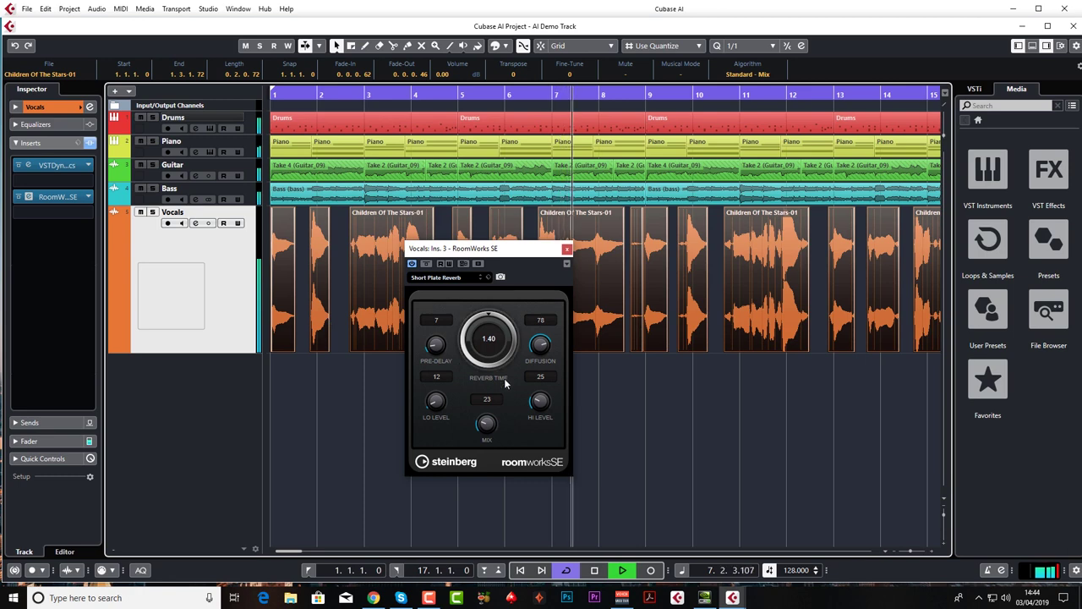
{"action": "left_click_drag", "start_coordinate": [487, 435], "coordinate": [495, 426]}
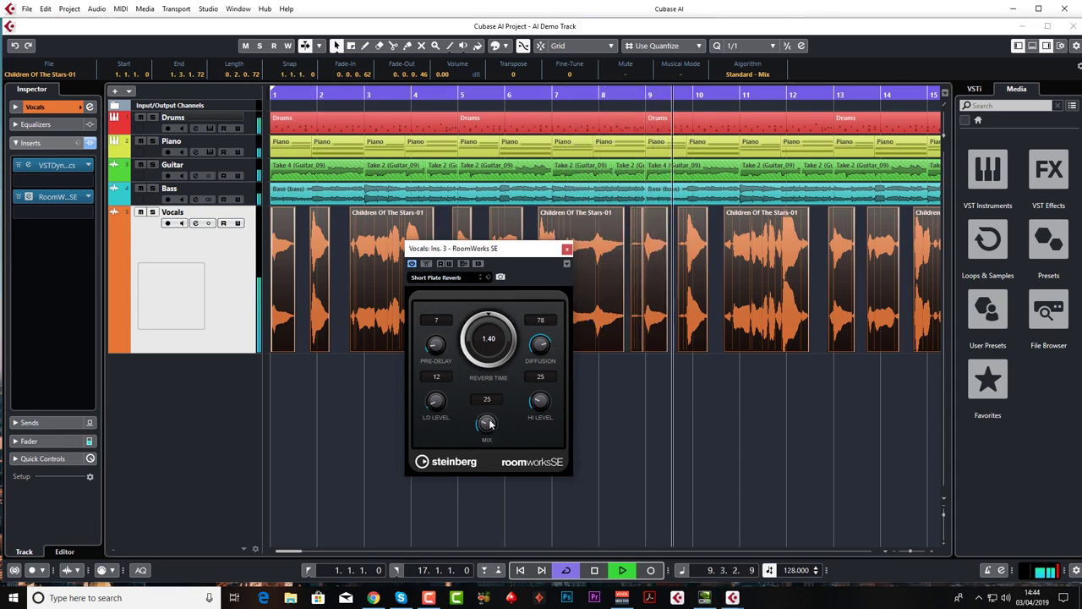
{"action": "left_click_drag", "start_coordinate": [436, 345], "coordinate": [436, 335]}
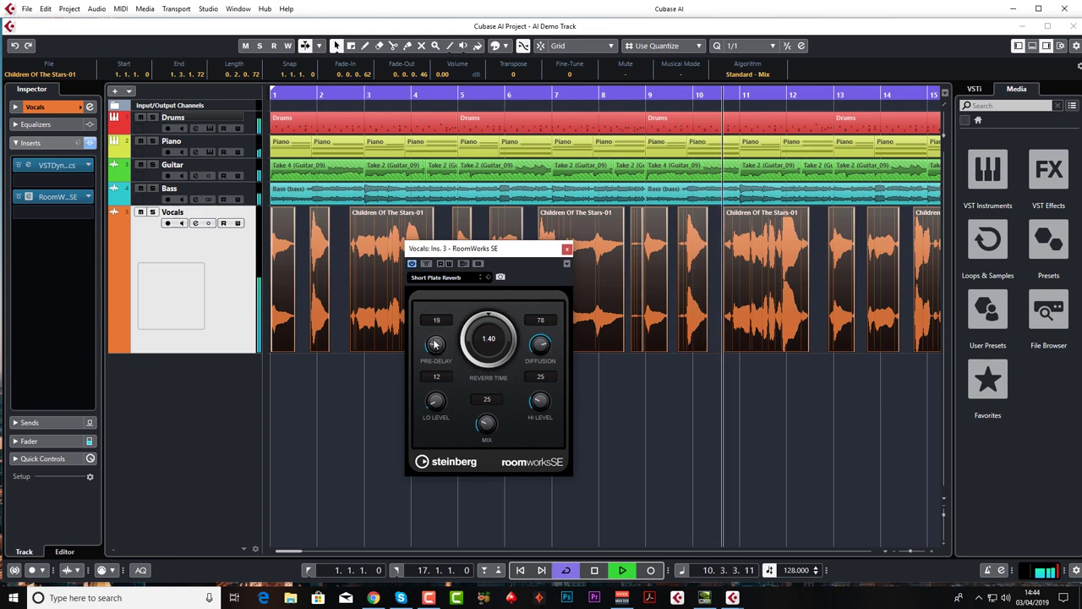
- Set the reverb time to 1.50, lo level to 34, hi level to 98 and mix to 18
{"action": "key", "text": "space"}
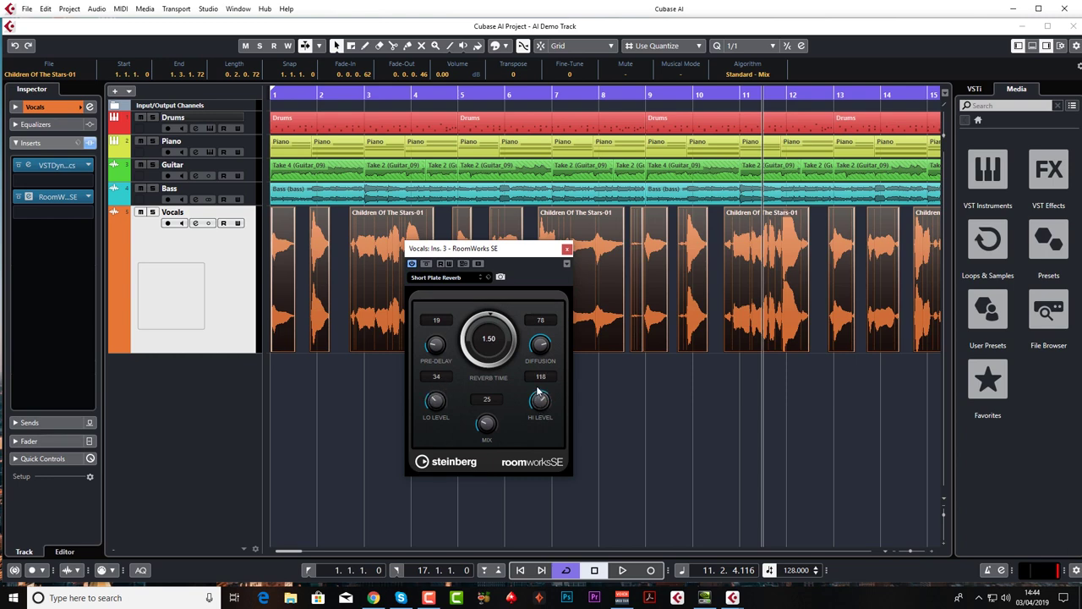
{"action": "key", "text": "space"}
{"action": "scroll", "coordinate": [538, 403], "scroll_direction": "up", "scroll_amount": 3}
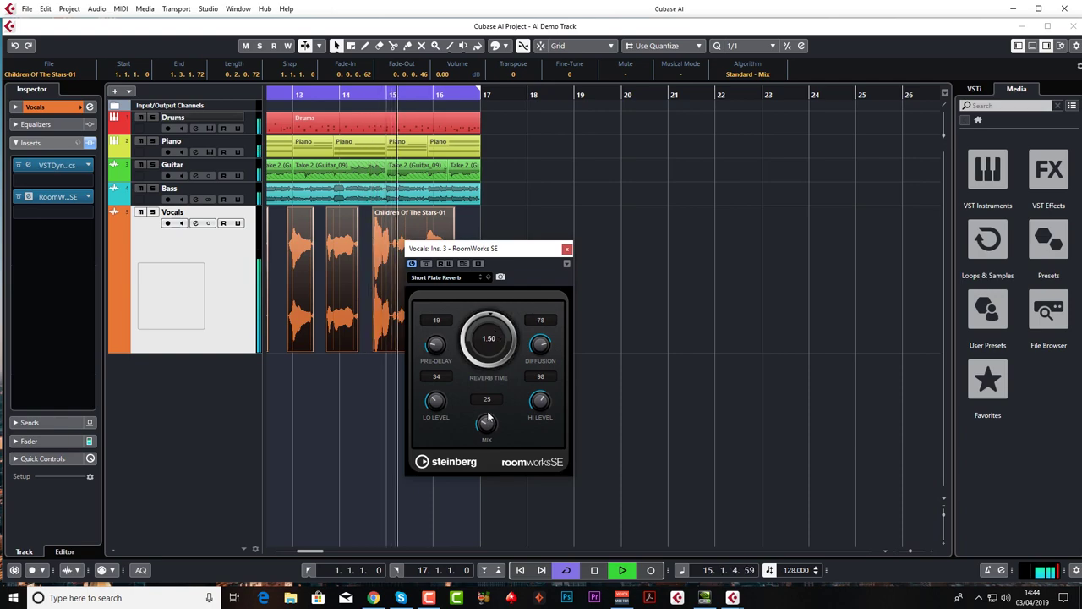
{"action": "scroll", "coordinate": [487, 428], "scroll_direction": "down", "scroll_amount": 4}
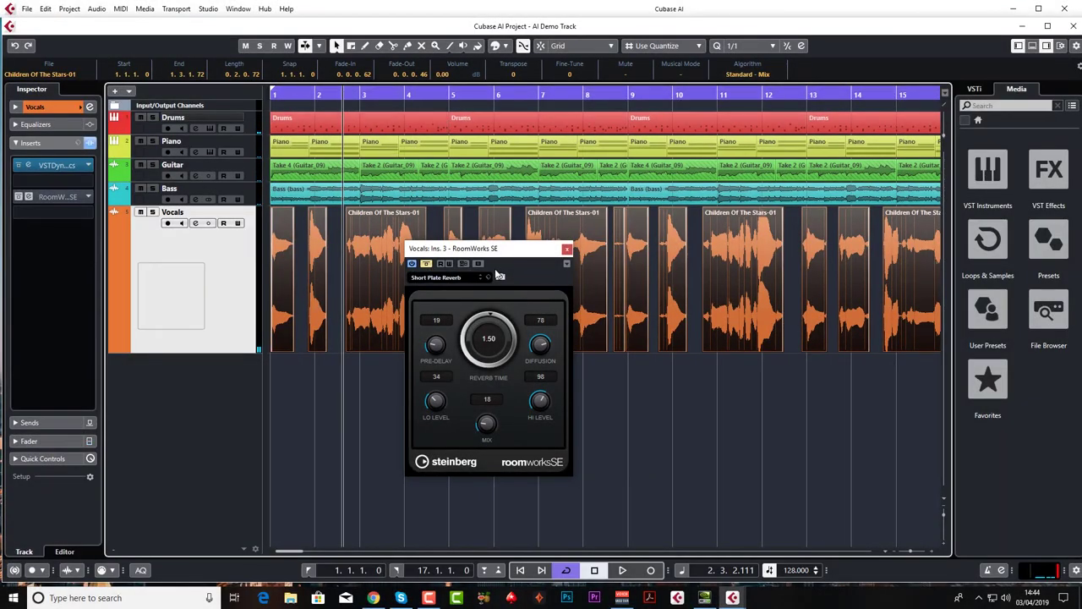
- Play the mix with RoomWorks SE bypassed and active to compare the reverb, leaving it active and closing its window
{"action": "key", "text": "space"}
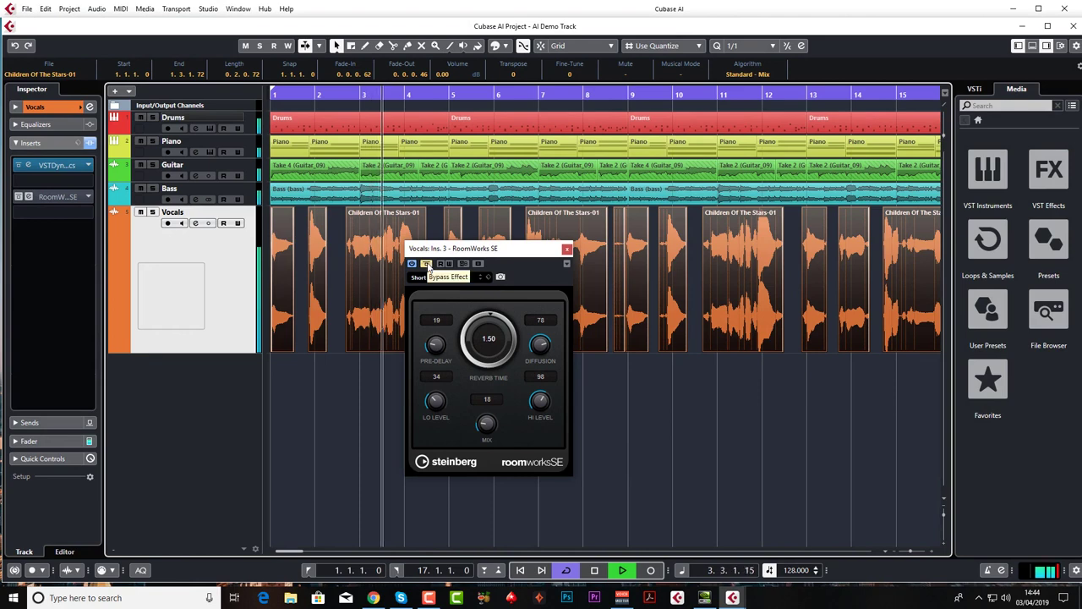
{"action": "key", "text": "space"}
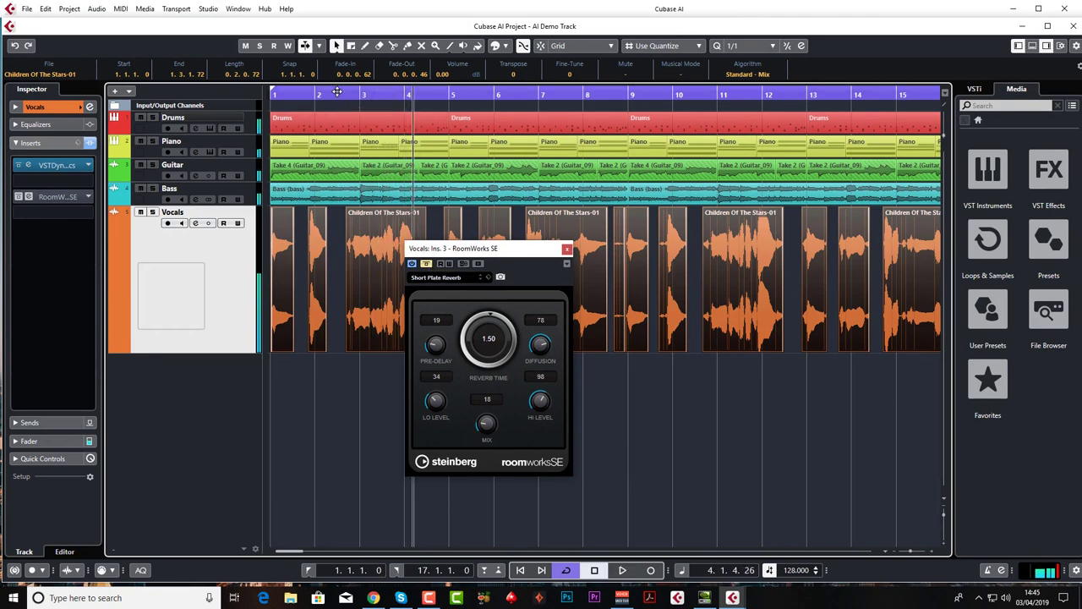
{"action": "key", "text": "space"}
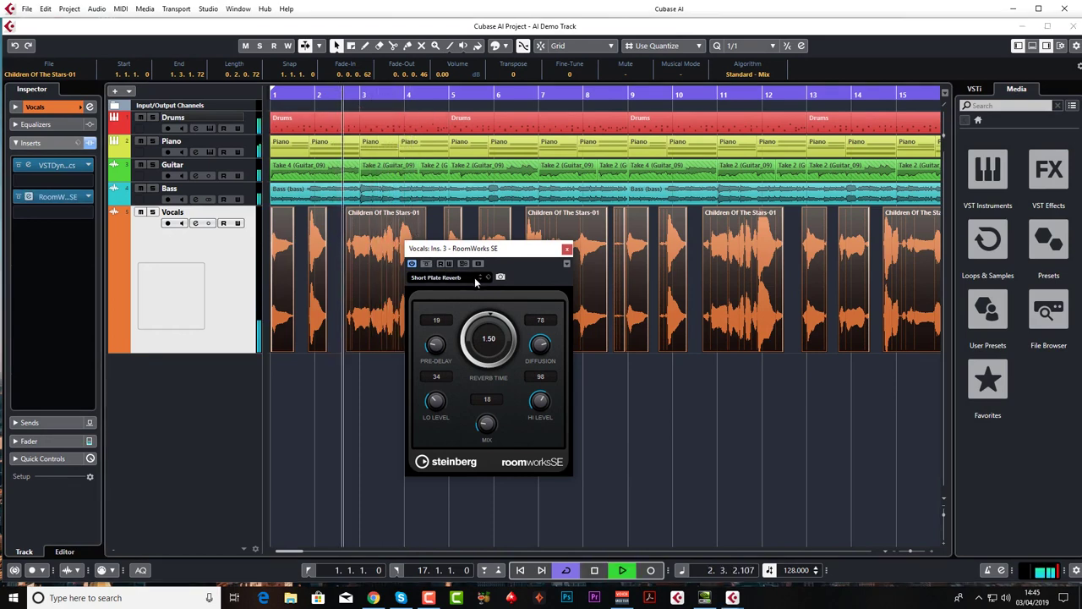
{"action": "left_click", "coordinate": [567, 249]}
{"action": "key", "text": "space"}
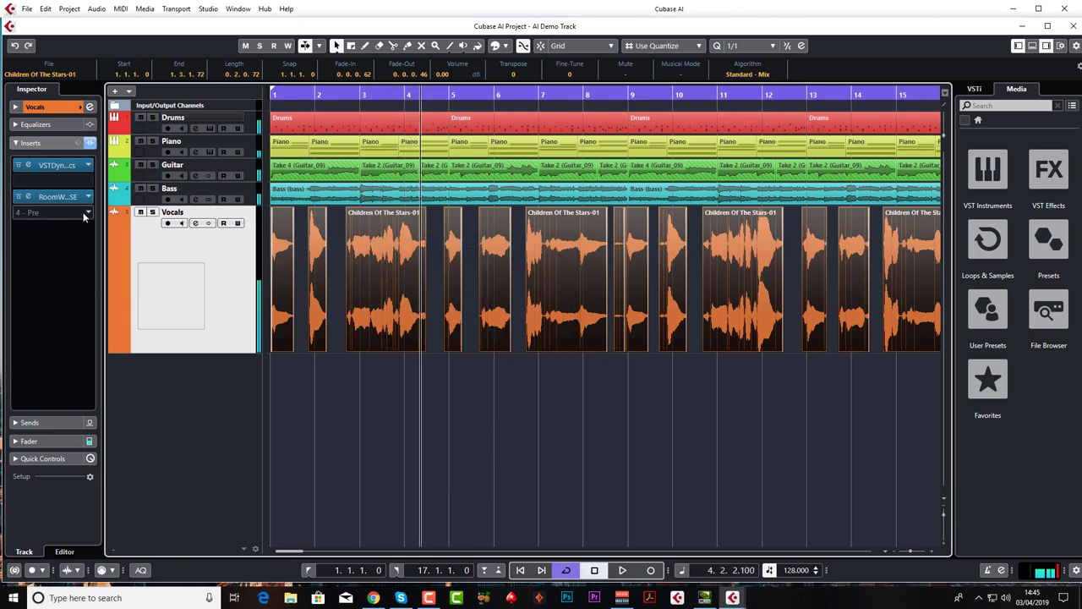
- Add a MonoDelay insert below RoomWorks SE on Vocals and set its delay time to 1/8
{"action": "left_click", "coordinate": [85, 214]}
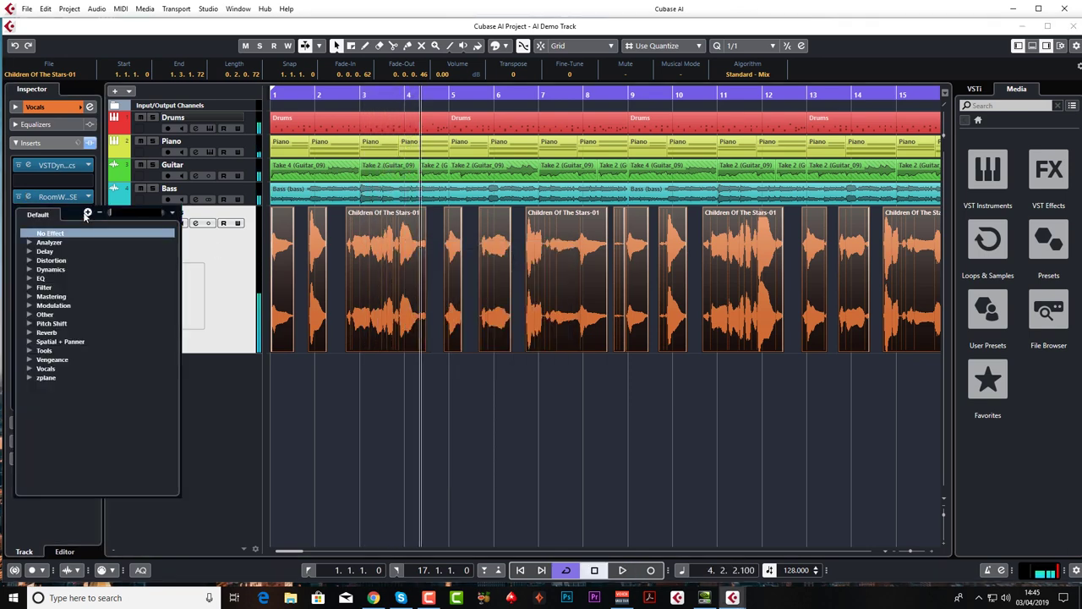
{"action": "left_click", "coordinate": [28, 252]}
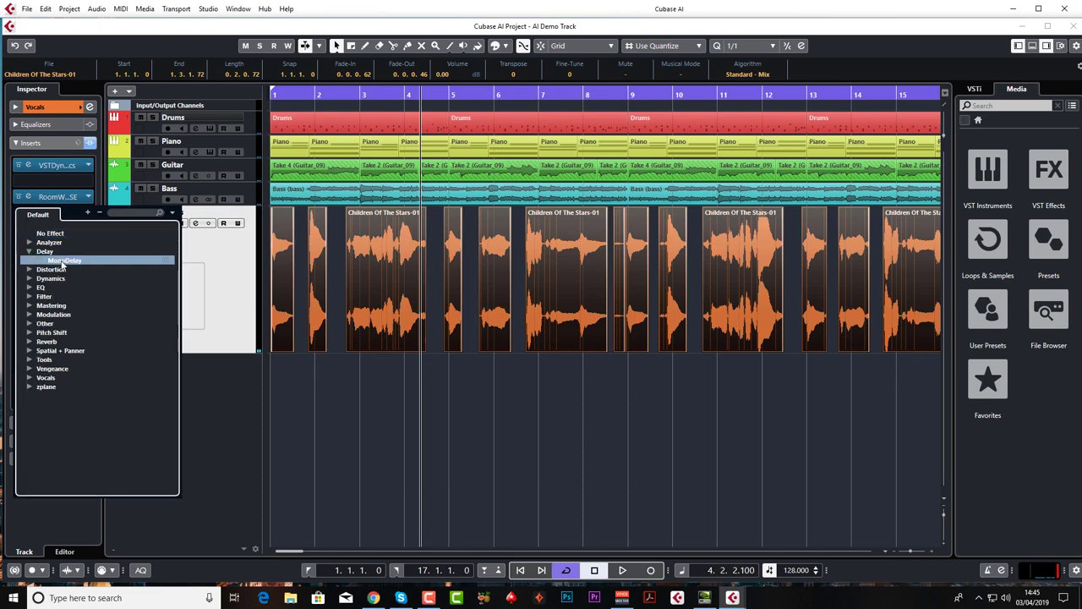
{"action": "left_click", "coordinate": [65, 261]}
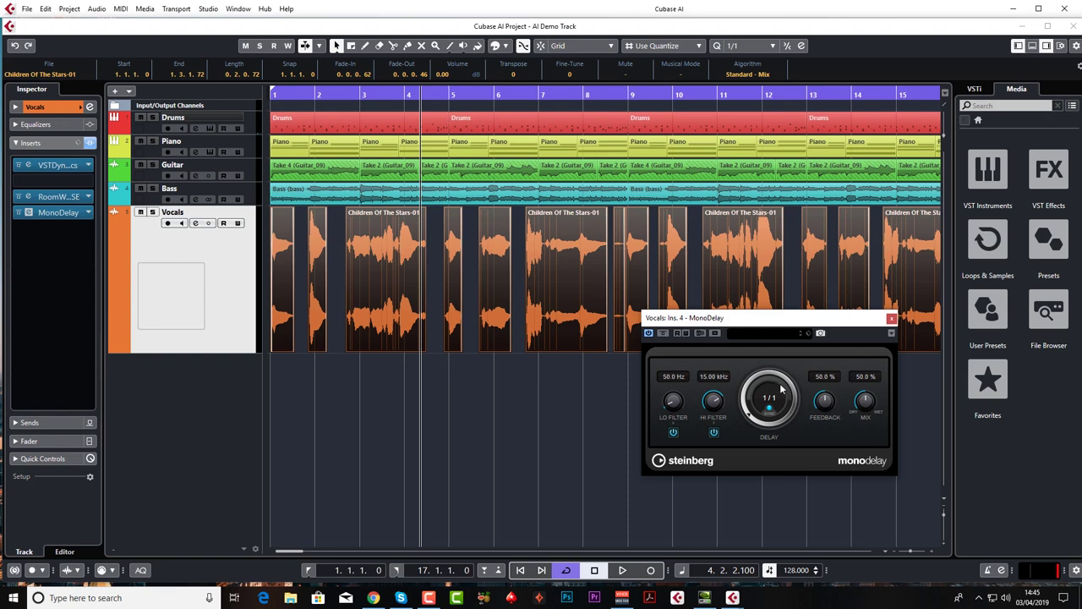
{"action": "left_click_drag", "start_coordinate": [765, 322], "coordinate": [496, 346]}
{"action": "left_click", "coordinate": [501, 422]}
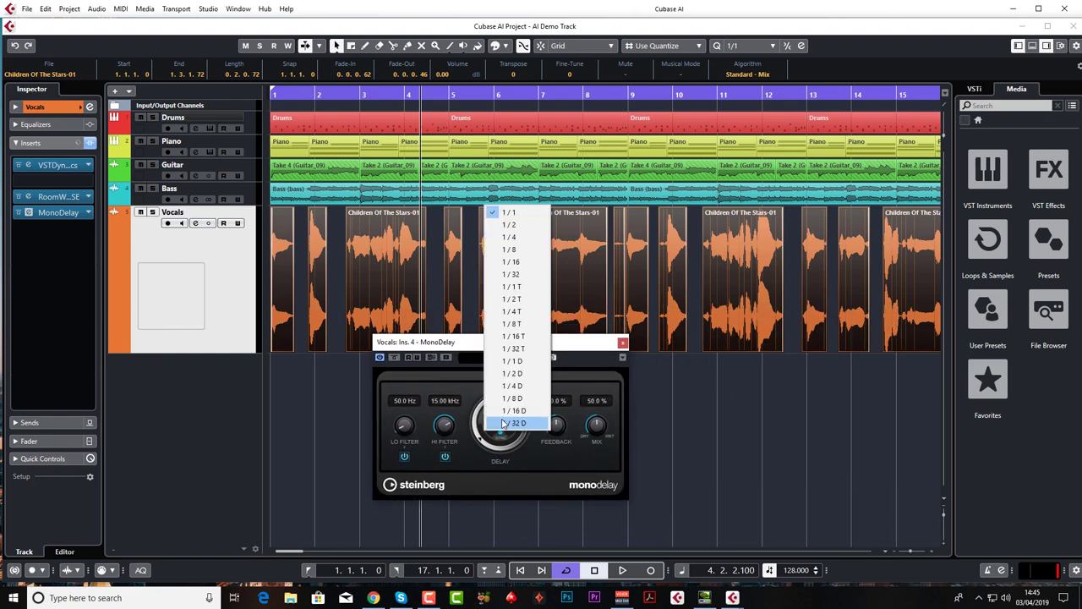
{"action": "left_click", "coordinate": [511, 249]}
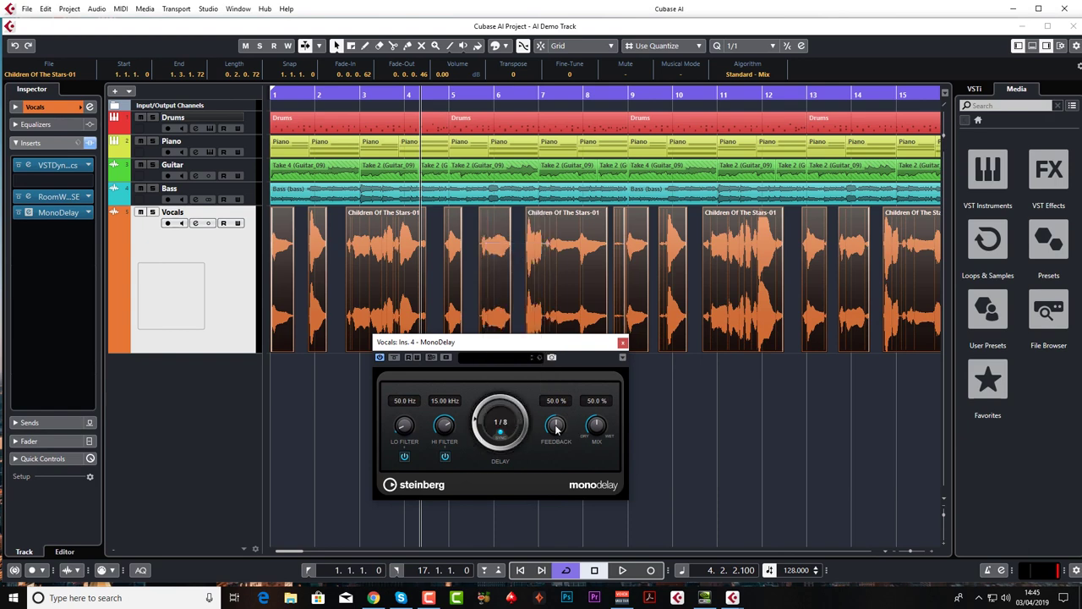
- While playing the track, set the MonoDelay feedback to 40% and mix to 25%
{"action": "key", "text": "space"}
{"action": "scroll", "coordinate": [598, 430], "scroll_direction": "down", "scroll_amount": 5}
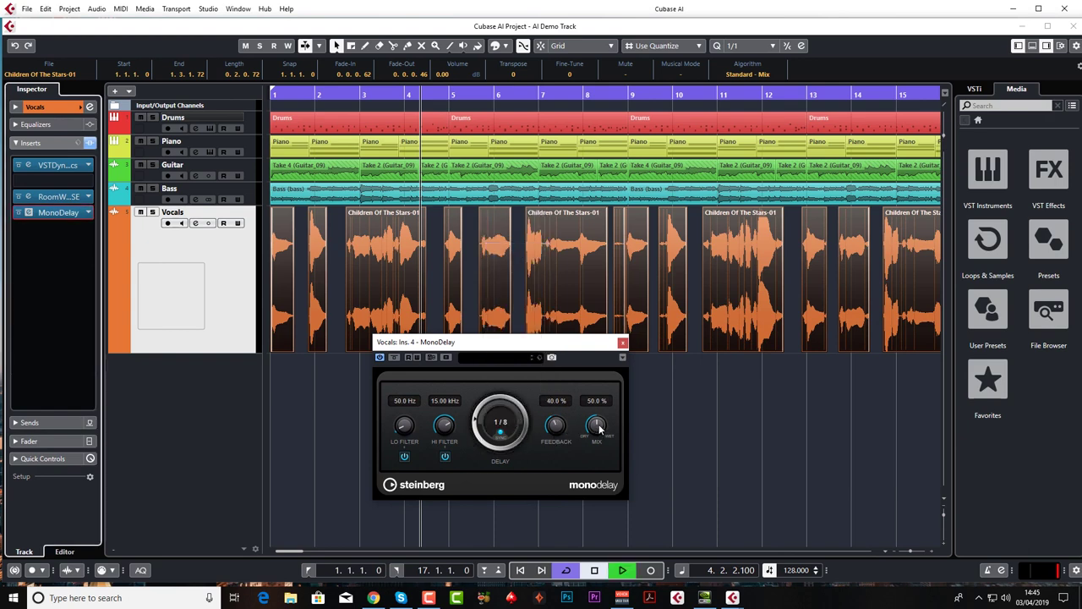
{"action": "scroll", "coordinate": [598, 430], "scroll_direction": "down", "scroll_amount": 1}
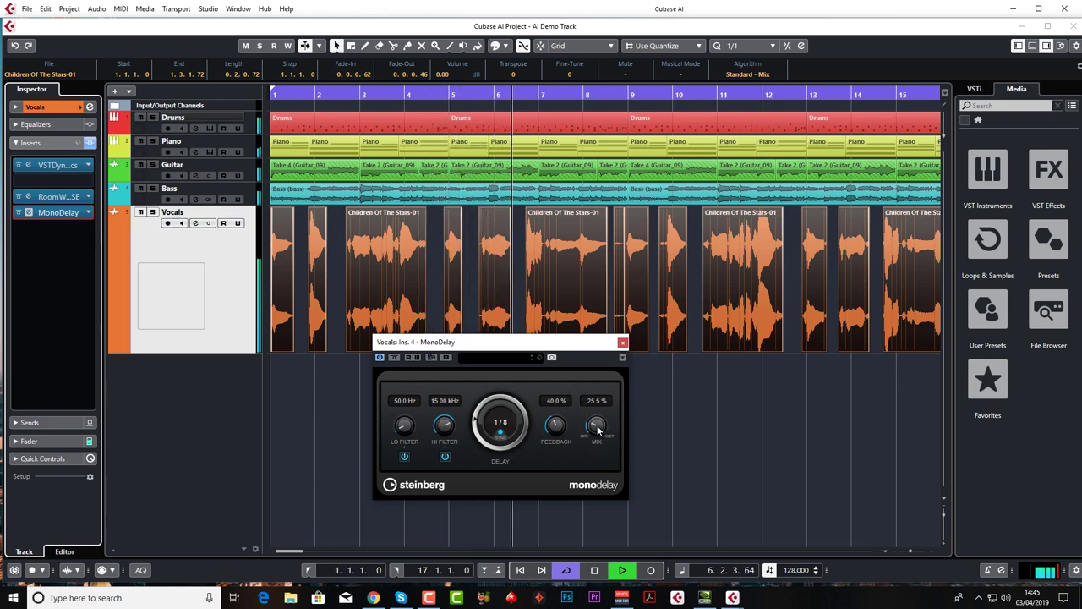
{"action": "mouse_move", "coordinate": [599, 430]}
{"action": "left_mouse_down"}
{"action": "mouse_move", "coordinate": [599, 401]}
{"action": "mouse_move", "coordinate": [596, 429]}
{"action": "left_mouse_up"}
{"action": "key", "text": "space"}
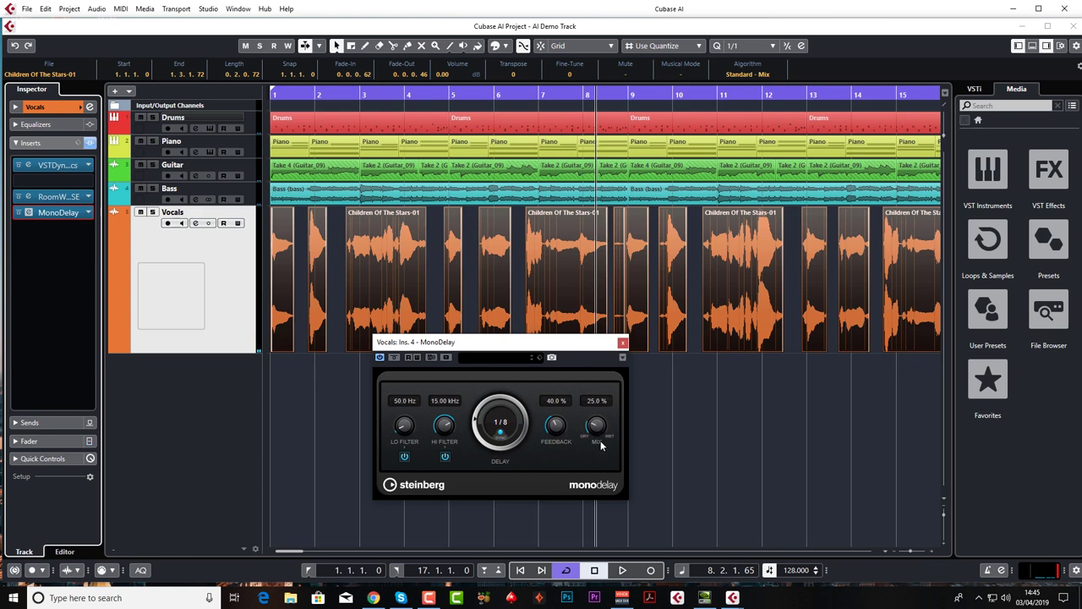
- Lower the MonoDelay mix to 16% during playback and toggle its bypass to compare the vocals with and without delay
{"action": "key", "text": "space"}
{"action": "scroll", "coordinate": [595, 429], "scroll_direction": "down", "scroll_amount": 3}
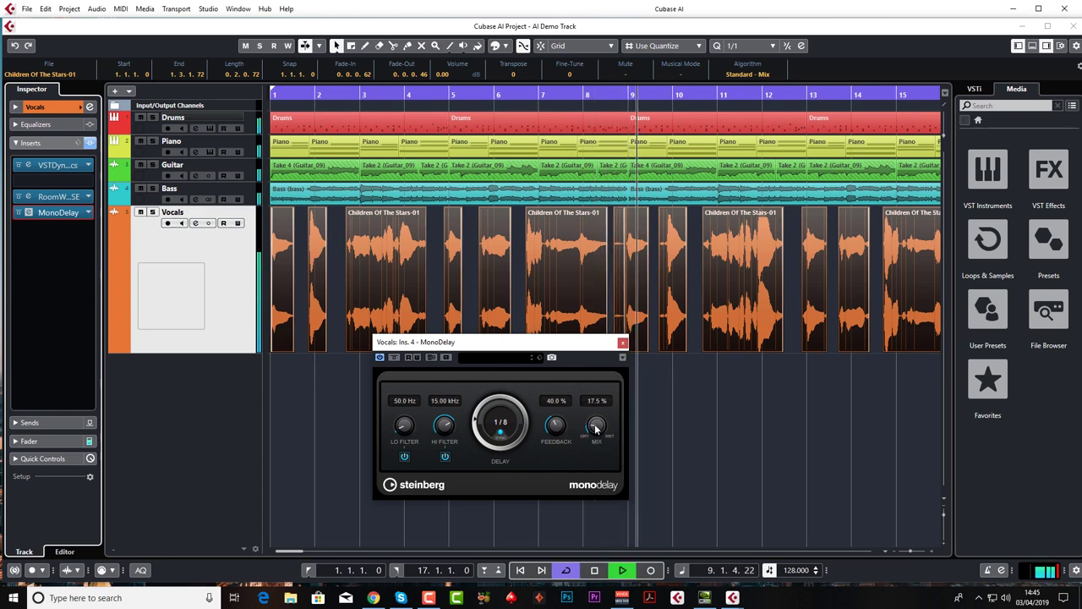
{"action": "scroll", "coordinate": [595, 429], "scroll_direction": "down", "scroll_amount": 1}
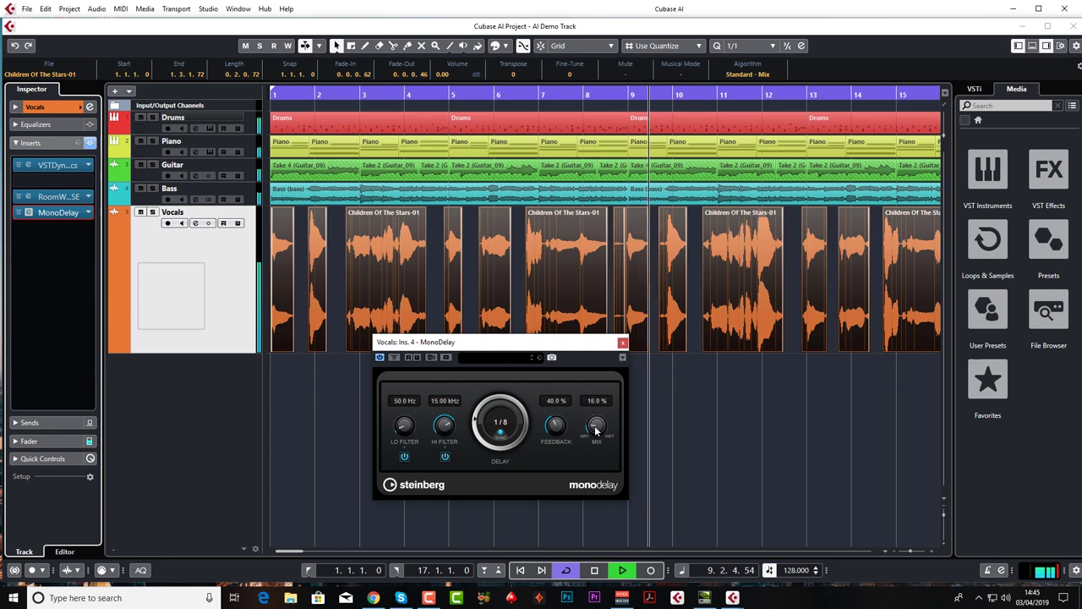
{"action": "left_click", "coordinate": [394, 357]}
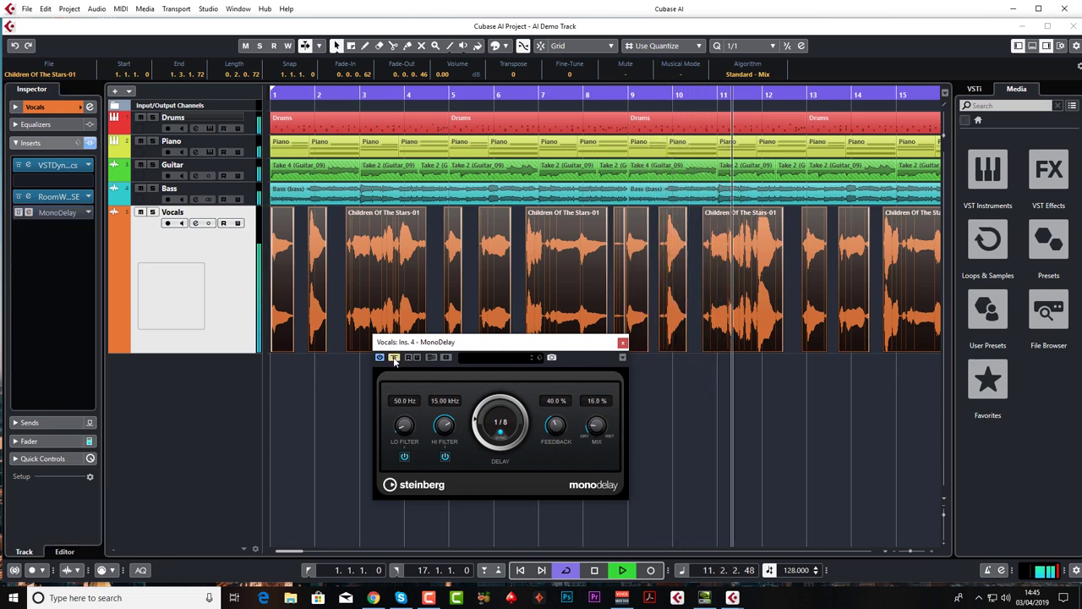
{"action": "left_click", "coordinate": [394, 357]}
{"action": "scroll", "coordinate": [597, 430], "scroll_direction": "down", "scroll_amount": 2}
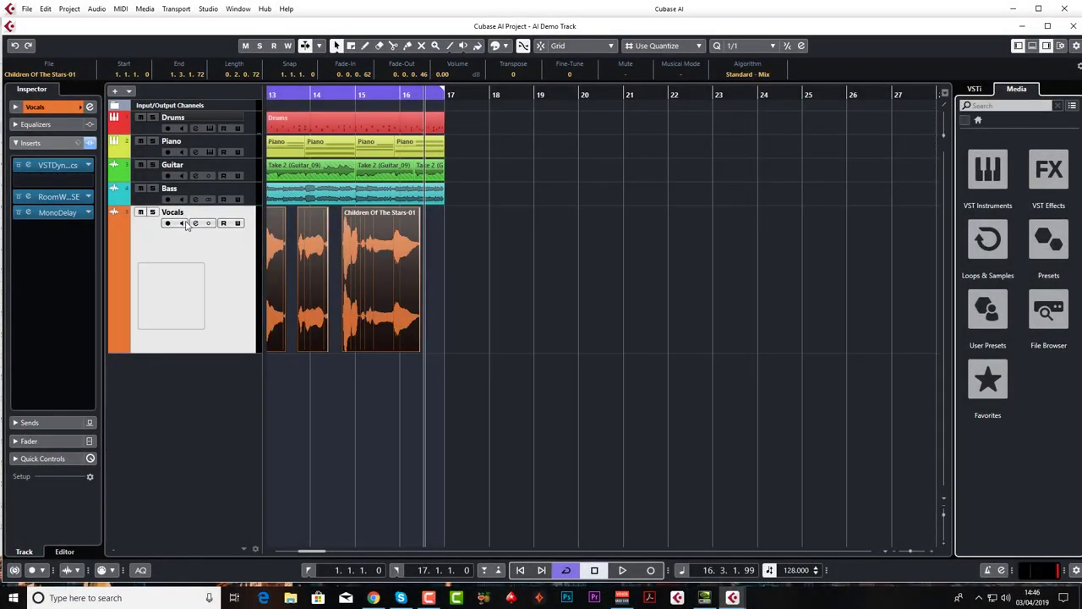
- Add a low-band EQ cut of -24.0 dB at 23.6 Hz on the Vocals channel, checking the spectrum during playback
{"action": "left_click", "coordinate": [195, 223]}
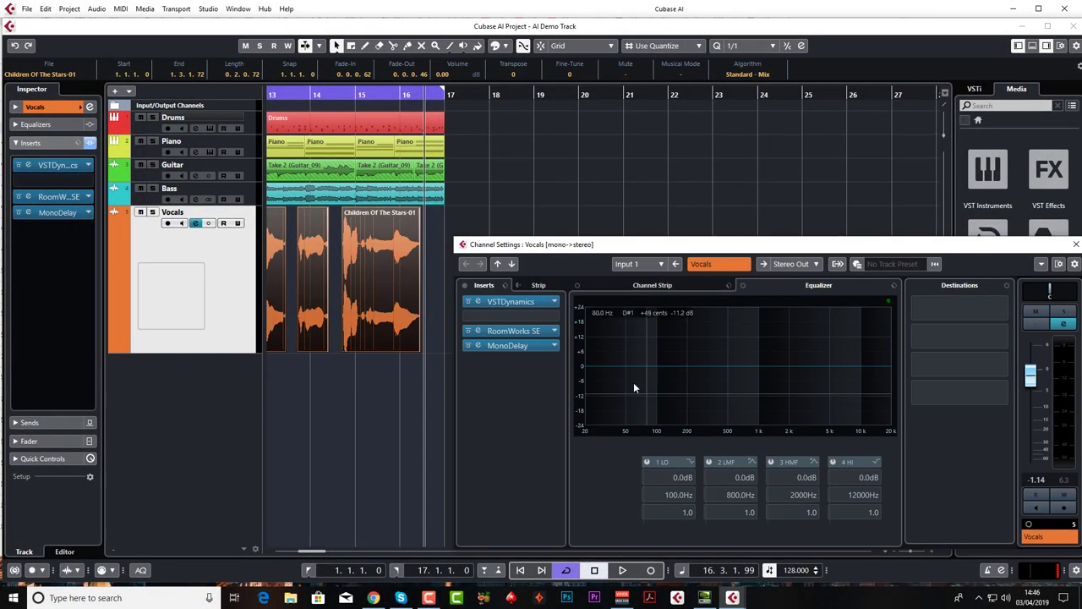
{"action": "left_click_drag", "start_coordinate": [723, 247], "coordinate": [525, 144]}
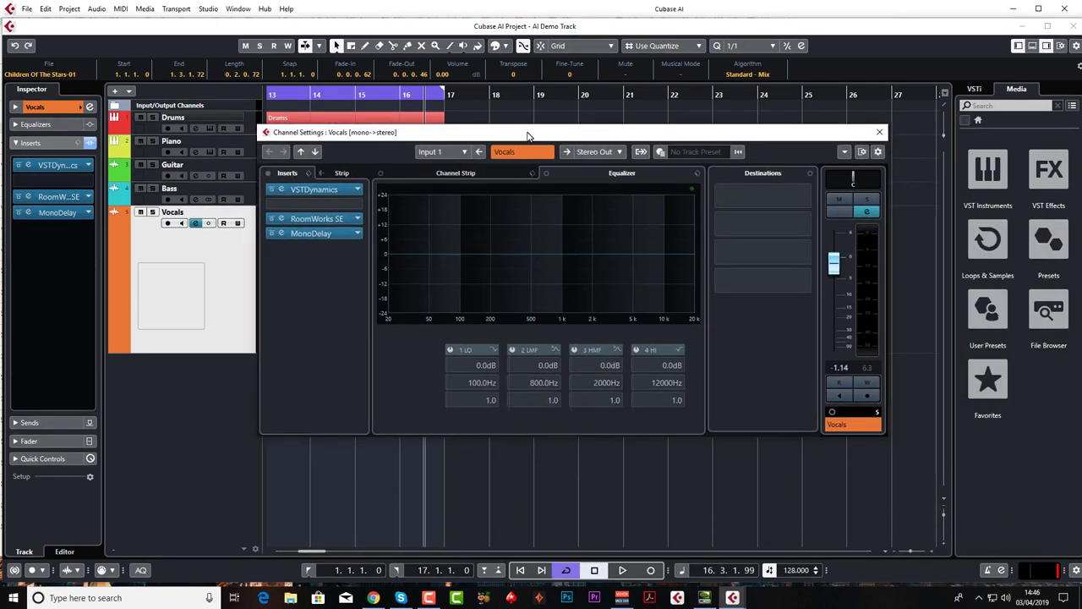
{"action": "left_click", "coordinate": [430, 262]}
{"action": "left_click_drag", "start_coordinate": [428, 264], "coordinate": [418, 330]}
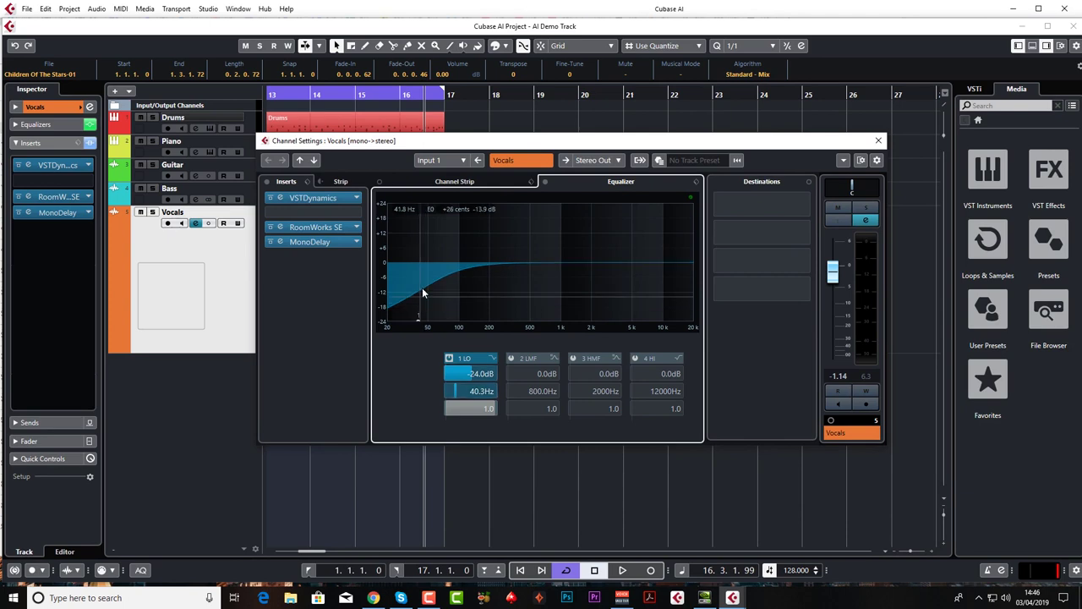
{"action": "key", "text": "space"}
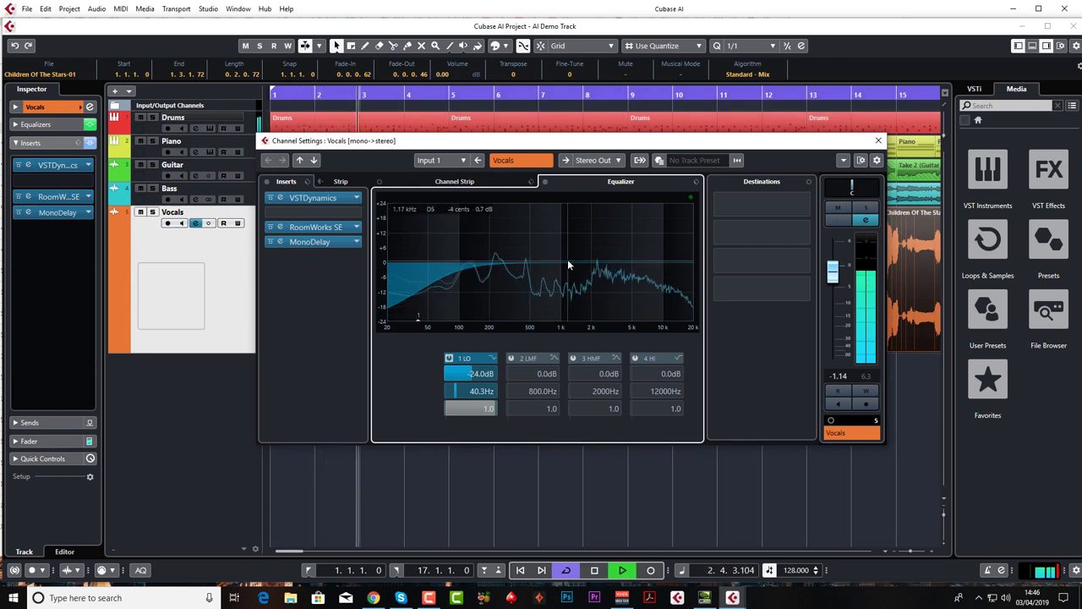
{"action": "key", "text": "space"}
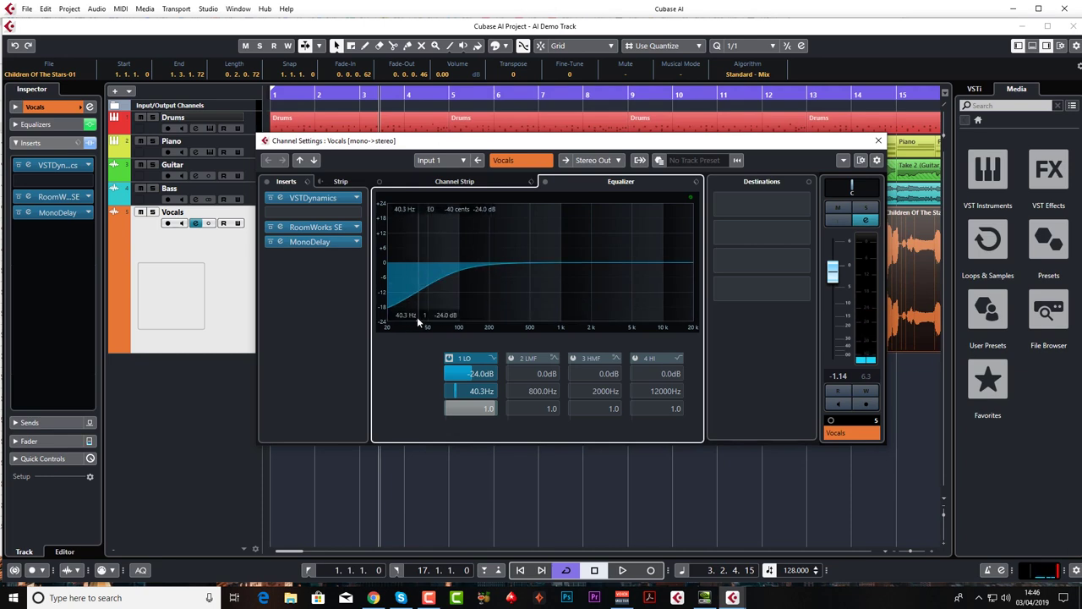
{"action": "left_click_drag", "start_coordinate": [417, 316], "coordinate": [395, 324]}
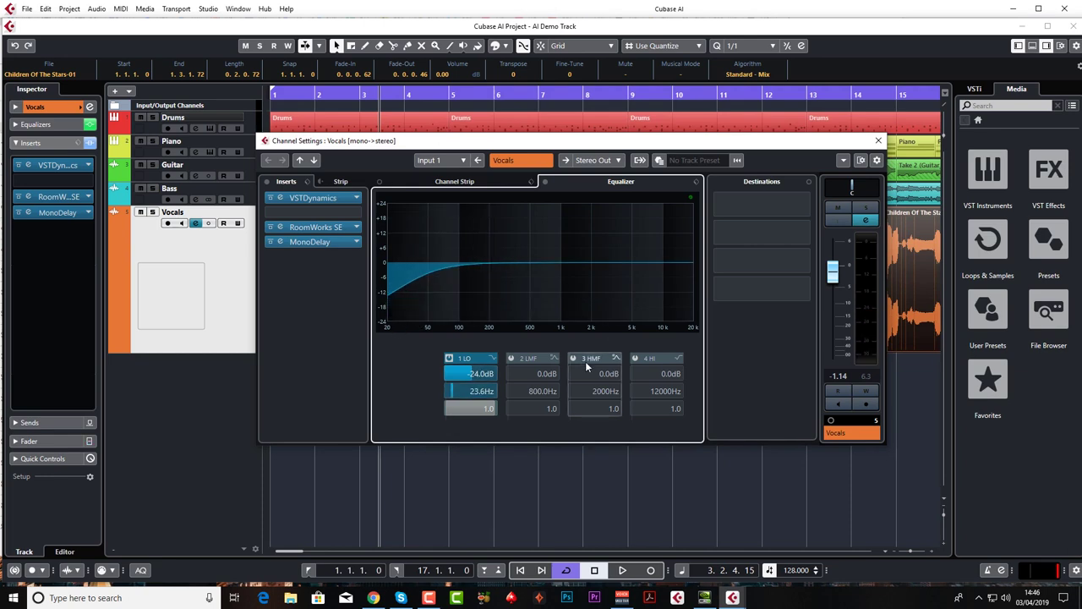
- Boost the Vocals high-mid EQ band by 5.7 dB at 2000 Hz and lower the Vocals fader to -5.31 during playback
{"action": "left_click_drag", "start_coordinate": [589, 268], "coordinate": [591, 245]}
{"action": "key", "text": "space"}
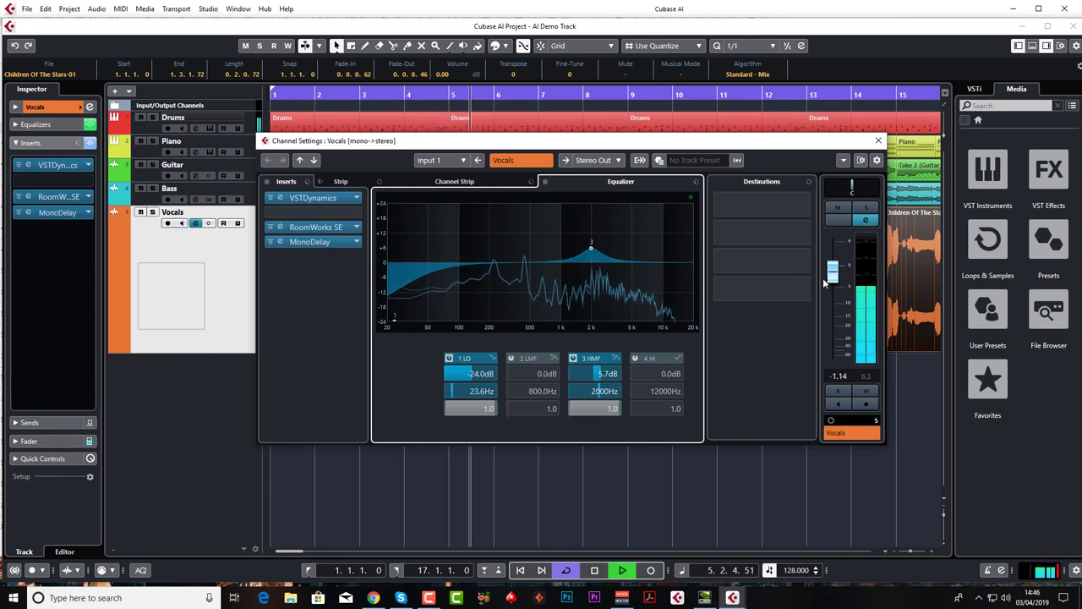
{"action": "left_click_drag", "start_coordinate": [832, 270], "coordinate": [834, 291]}
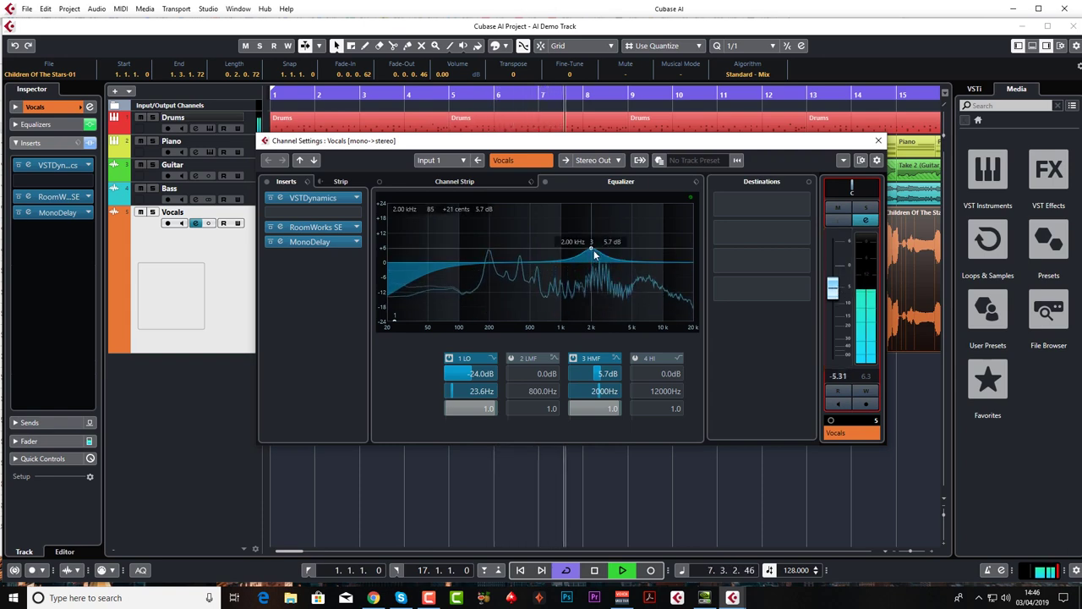
- Move Vocals EQ band 3 to -2.5 dB at 257.9 Hz and boost band 2 by 5.5 dB at 1784 Hz
{"action": "left_click_drag", "start_coordinate": [593, 248], "coordinate": [500, 269]}
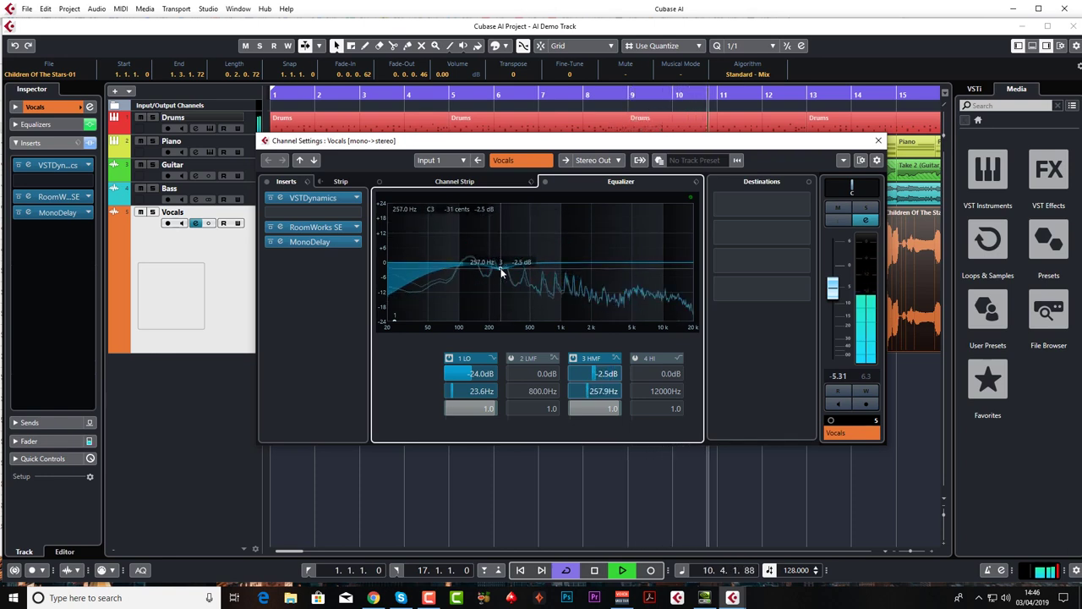
{"action": "left_click_drag", "start_coordinate": [588, 267], "coordinate": [588, 255]}
{"action": "key", "text": "space"}
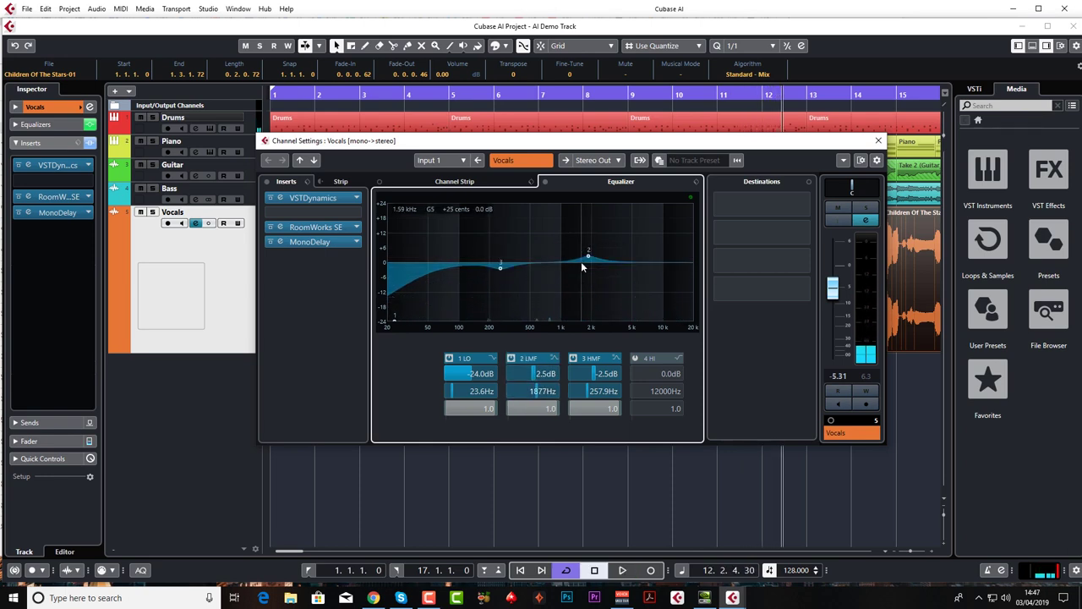
{"action": "key", "text": "space"}
{"action": "mouse_move", "coordinate": [589, 256]}
{"action": "left_mouse_down"}
{"action": "mouse_move", "coordinate": [596, 238]}
{"action": "mouse_move", "coordinate": [633, 229]}
{"action": "mouse_move", "coordinate": [587, 224]}
{"action": "mouse_move", "coordinate": [590, 256]}
{"action": "left_mouse_up"}
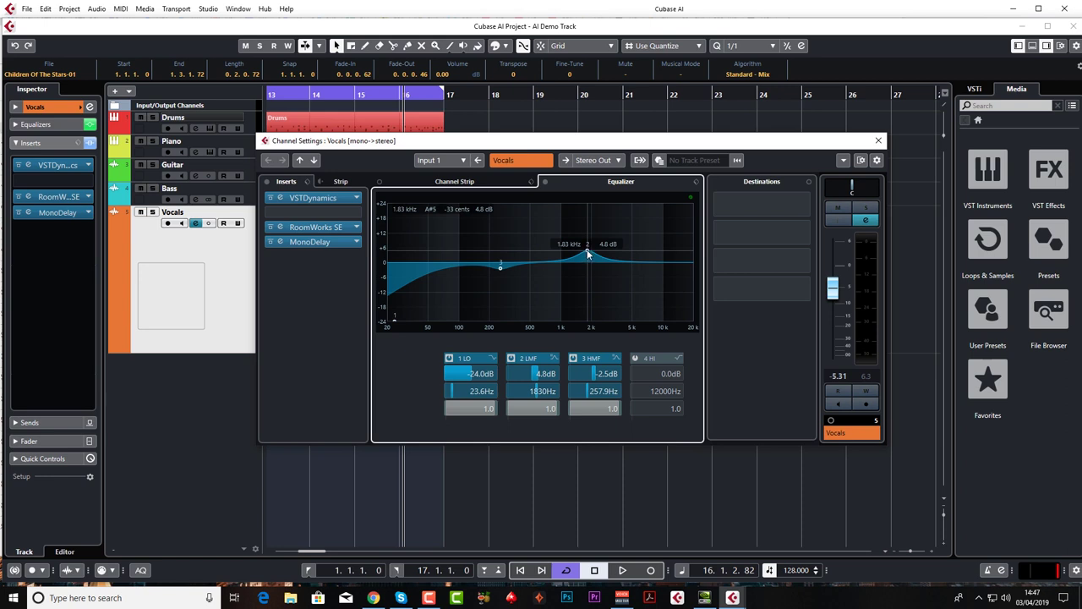
{"action": "left_click_drag", "start_coordinate": [590, 253], "coordinate": [587, 249]}
- Play the mix with the Vocals EQ bypassed and active to compare, leaving it active and closing the channel settings
{"action": "key", "text": "space"}
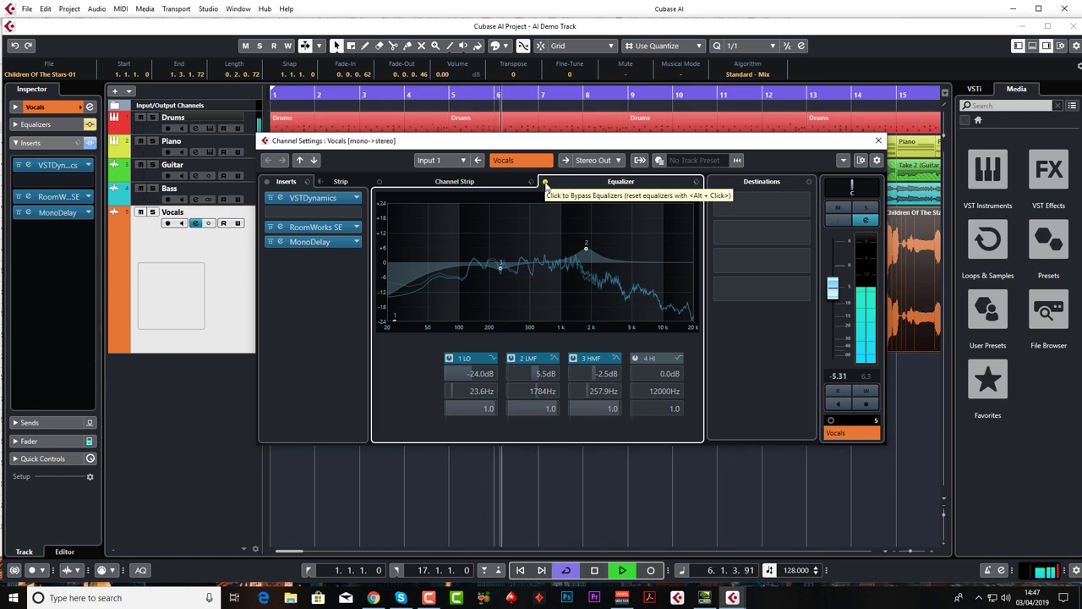
{"action": "left_click", "coordinate": [545, 183]}
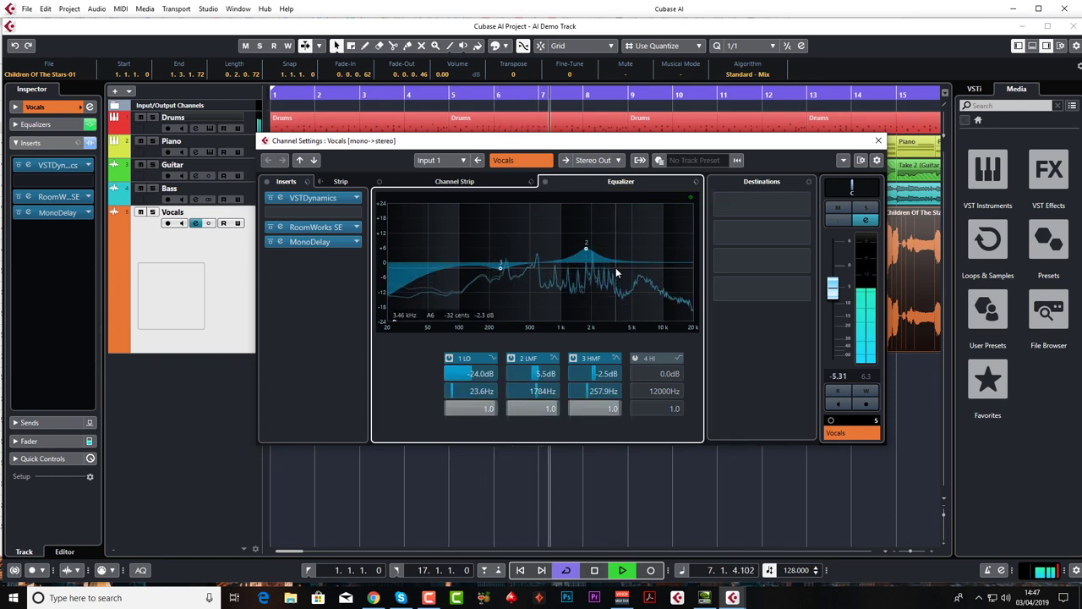
{"action": "key", "text": "space"}
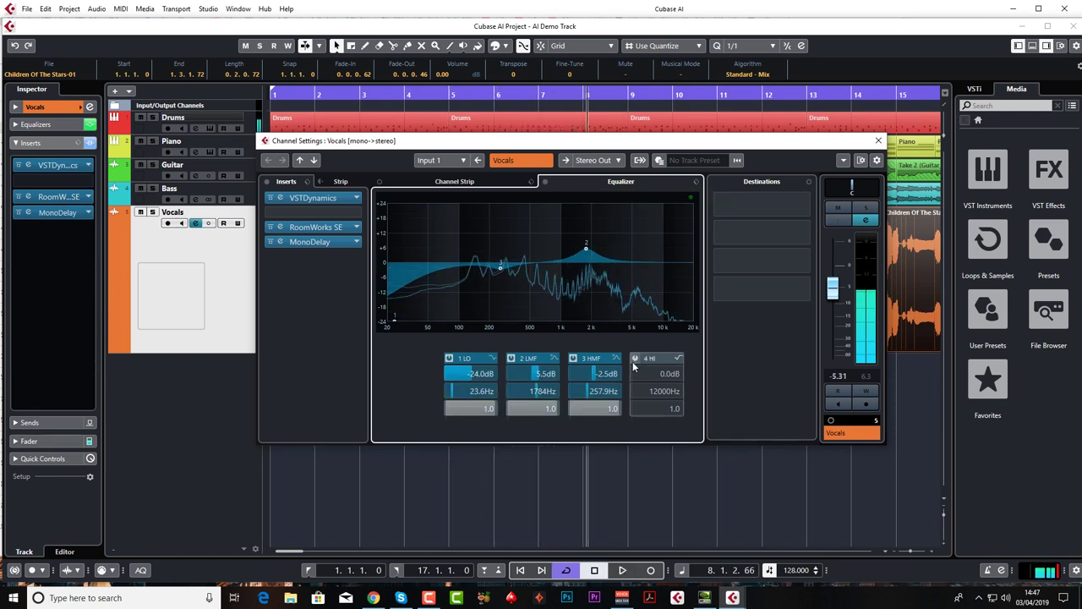
{"action": "left_click", "coordinate": [878, 141]}
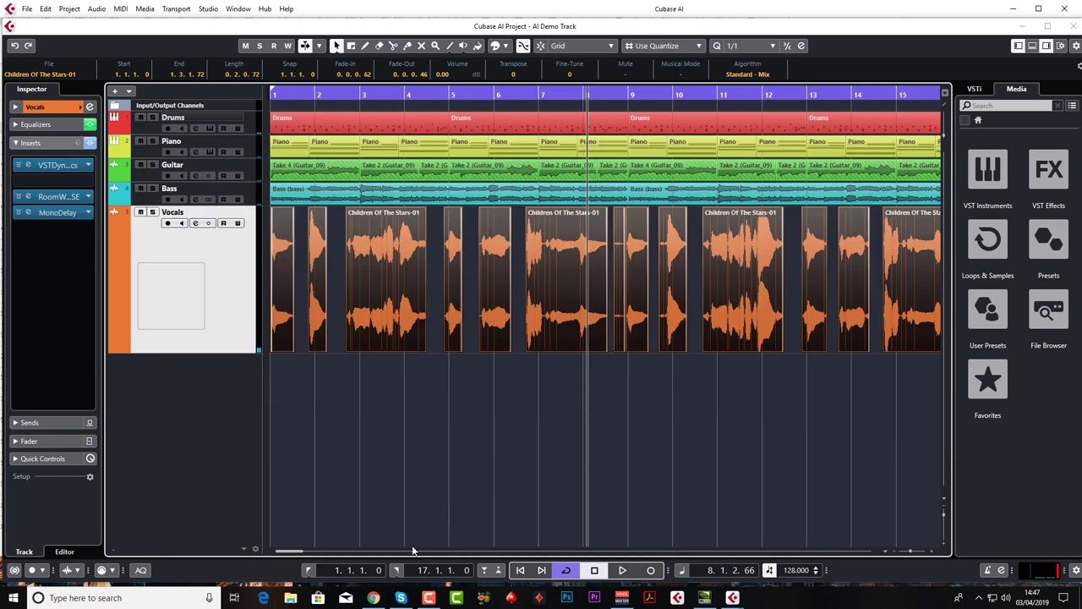
- Copy the Vocals VSTDynamics insert to the first insert slots of Guitar and Bass in the MixConsole
{"action": "left_click", "coordinate": [159, 160]}
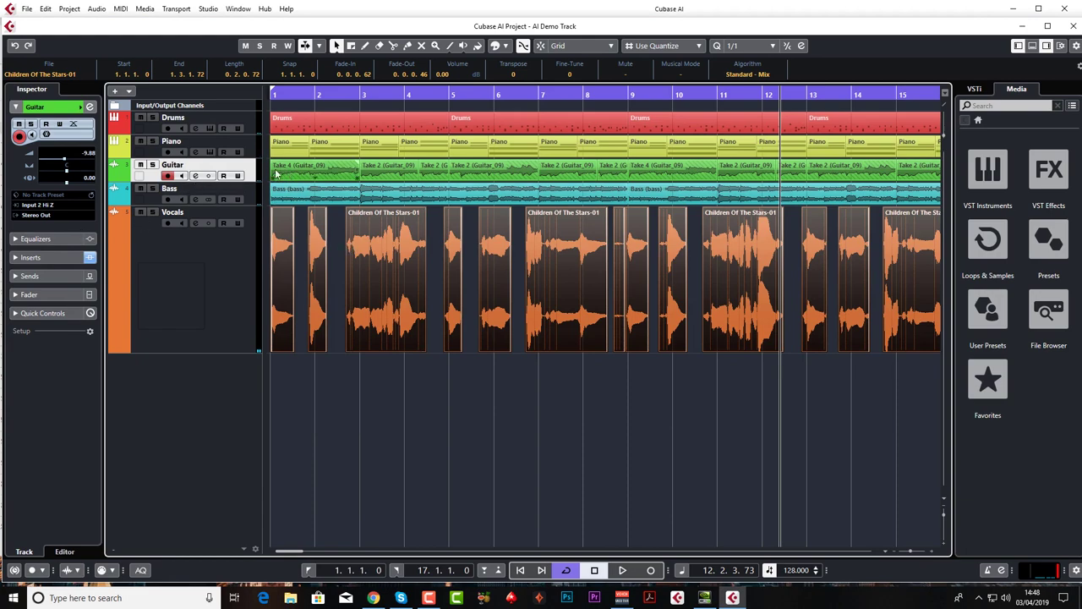
{"action": "key", "text": "F3"}
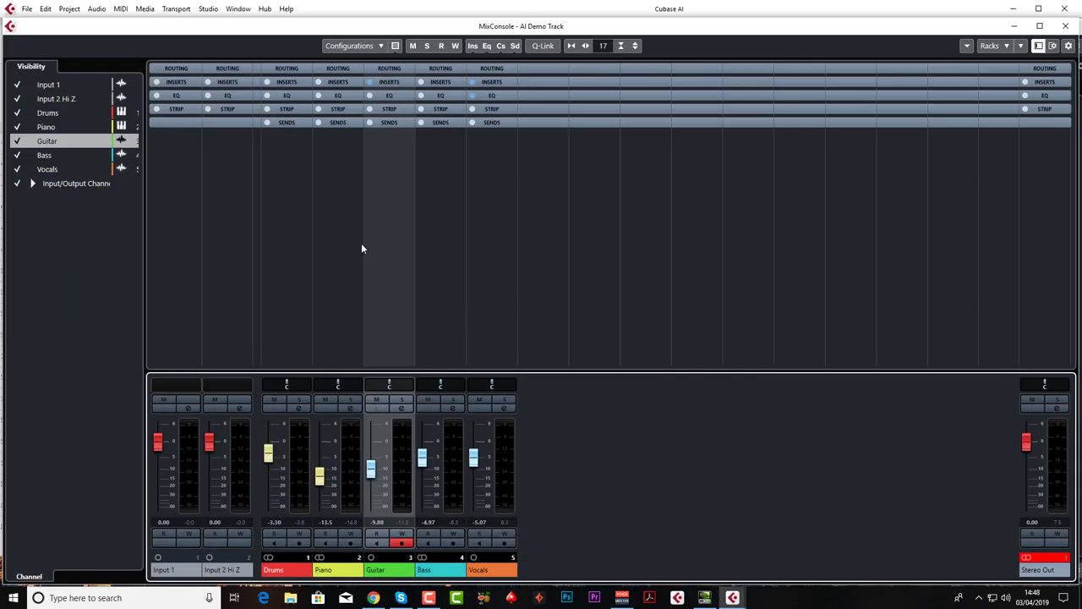
{"action": "left_click", "coordinate": [339, 81]}
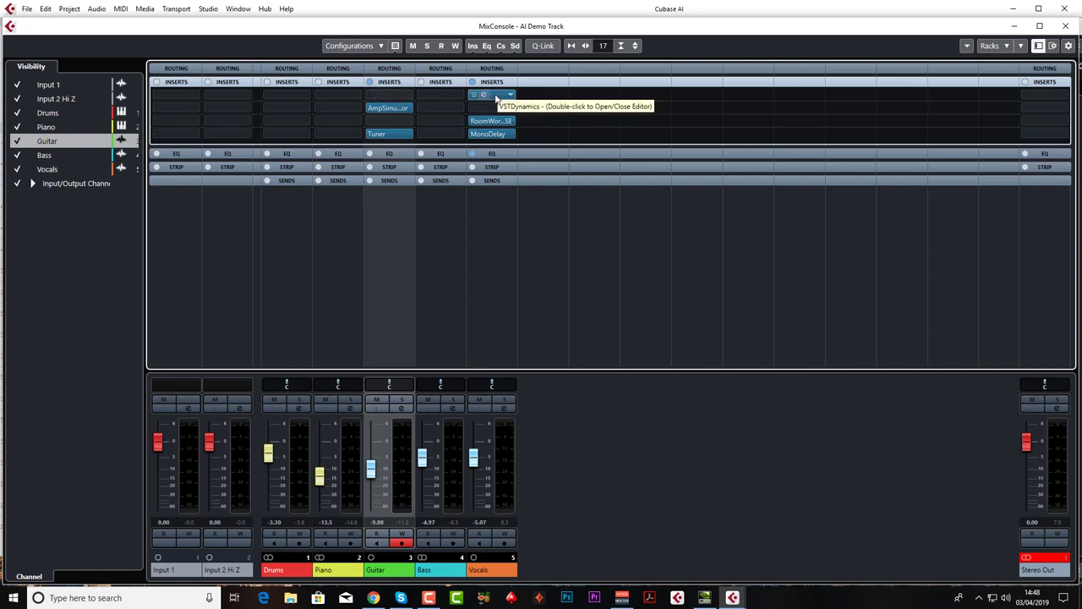
{"action": "left_click_drag", "start_coordinate": [496, 98], "coordinate": [398, 98]}
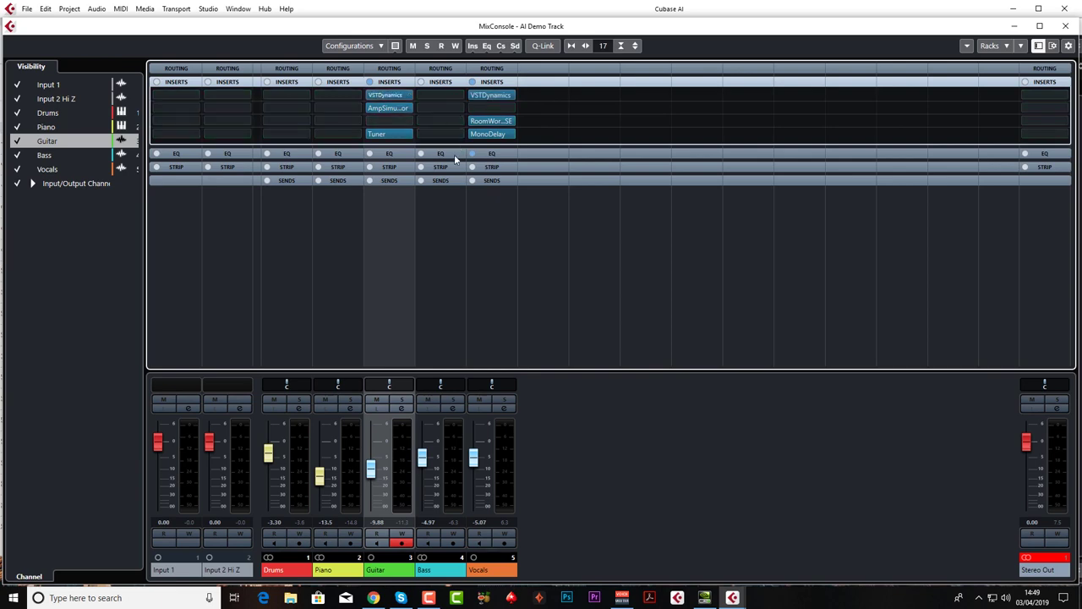
{"action": "mouse_move", "coordinate": [407, 109]}
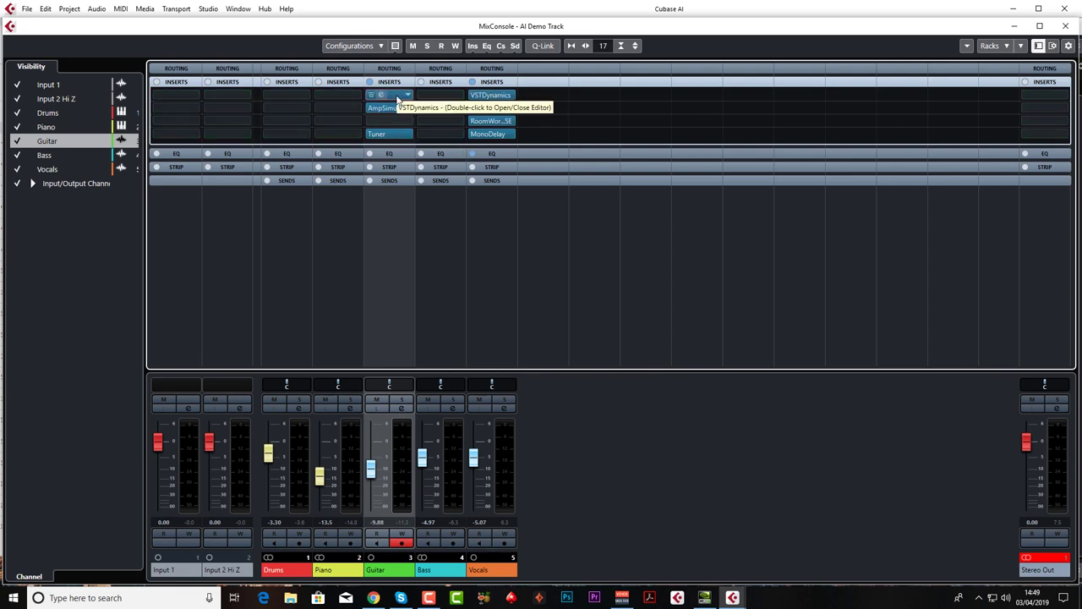
{"action": "left_click_drag", "start_coordinate": [398, 99], "coordinate": [438, 99]}
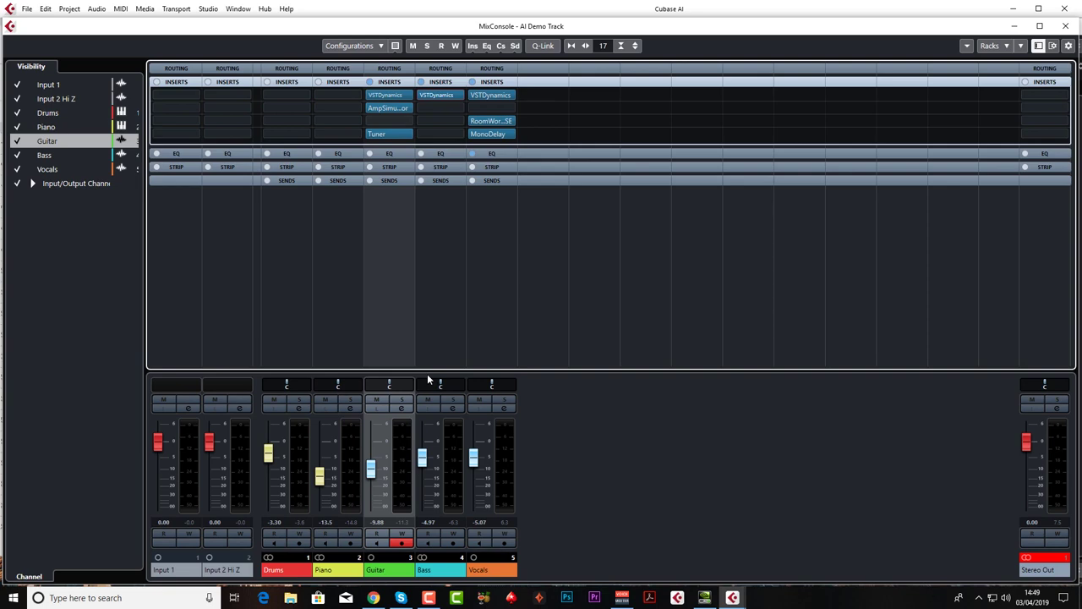
{"action": "left_click", "coordinate": [1064, 28]}
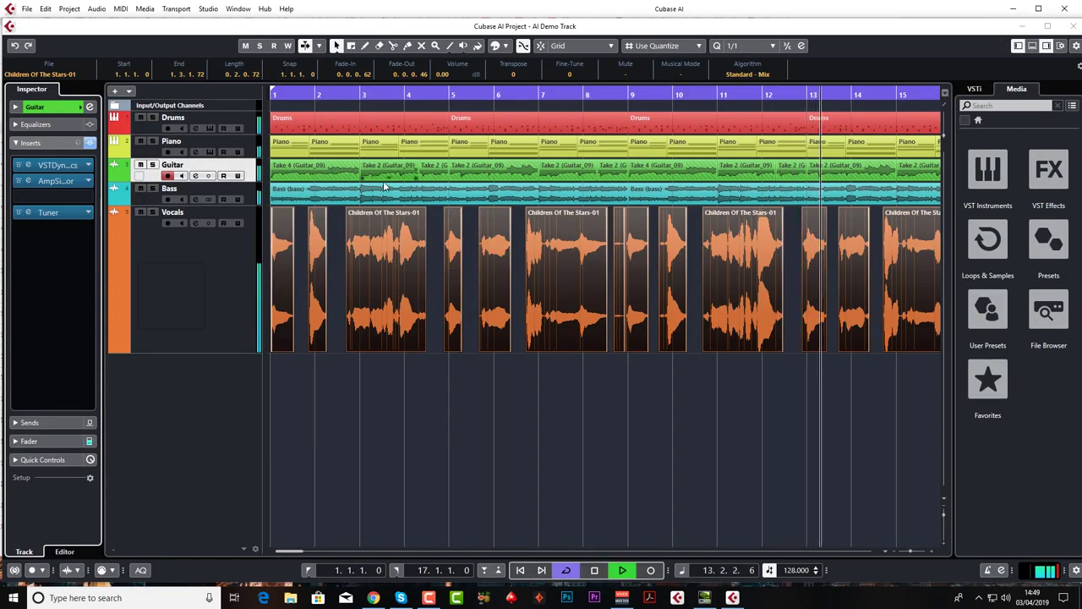
- Rebalance the mix during playback in the MixConsole, setting Piano to -11.1, Guitar to -13.5 and Bass to -9.80
{"action": "key", "text": "space"}
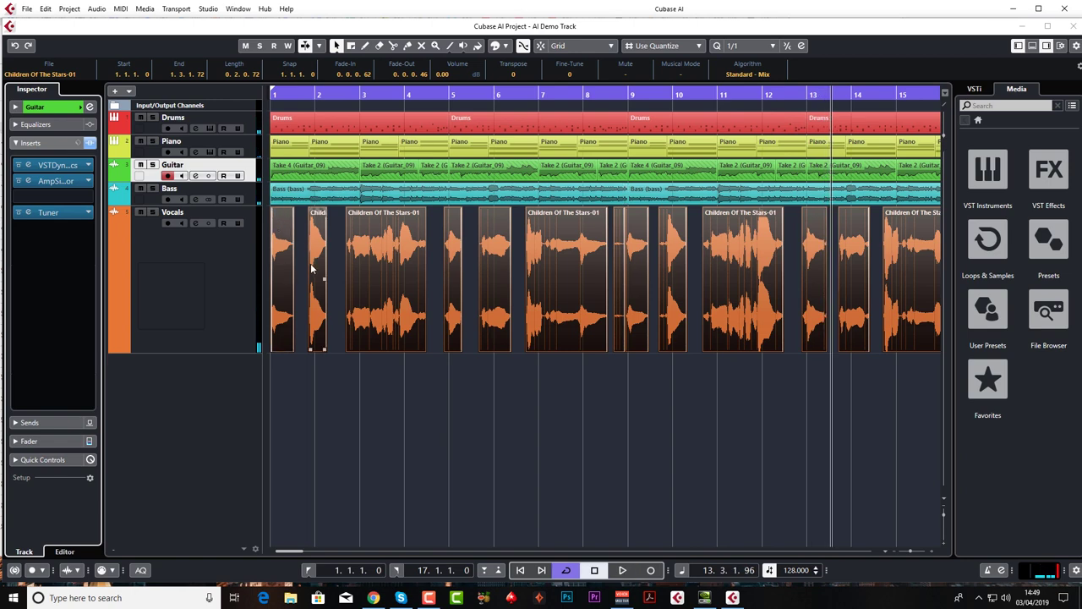
{"action": "key", "text": "F3"}
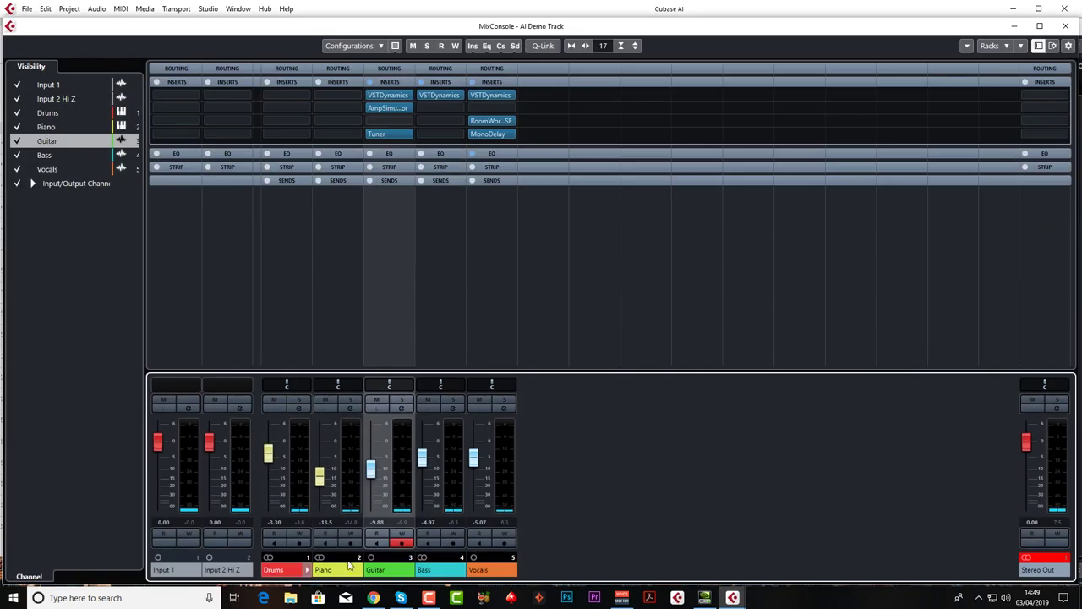
{"action": "key", "text": "space"}
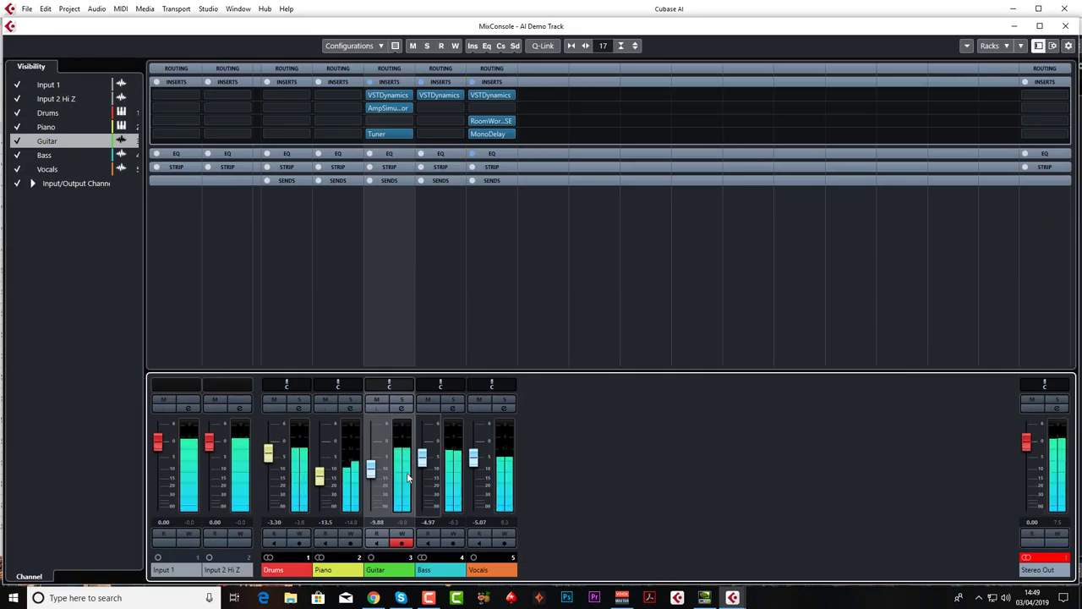
{"action": "left_click_drag", "start_coordinate": [371, 487], "coordinate": [372, 483]}
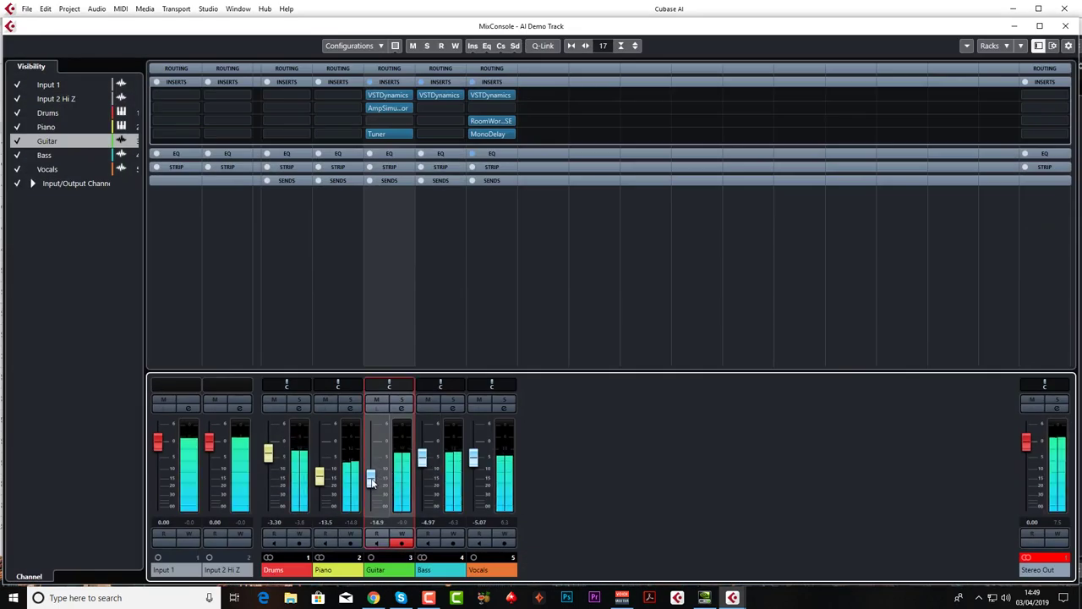
{"action": "left_click_drag", "start_coordinate": [422, 458], "coordinate": [372, 482]}
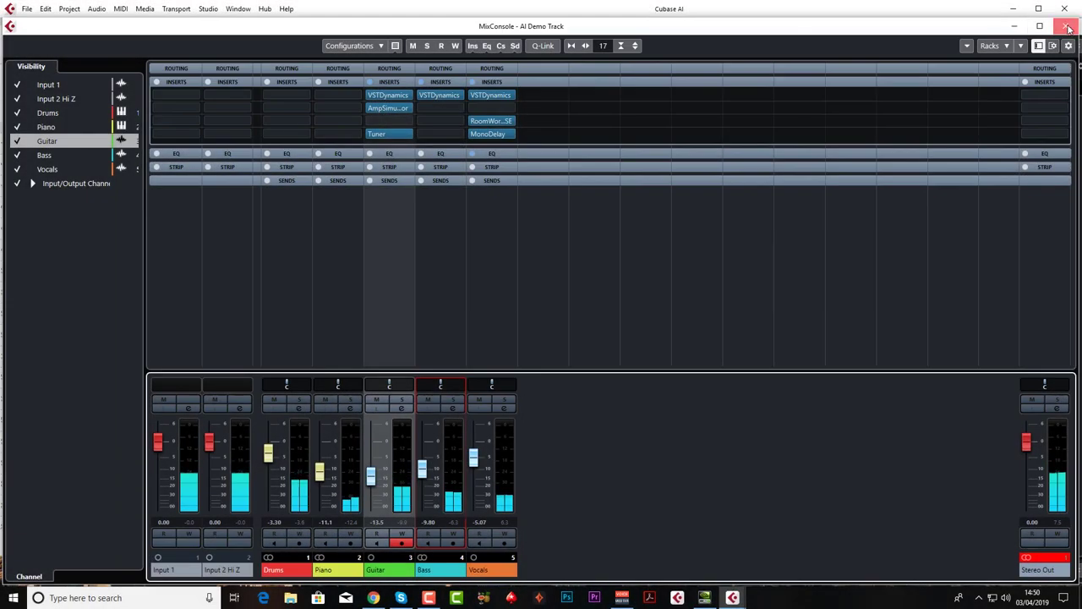
{"action": "left_click", "coordinate": [1069, 28]}
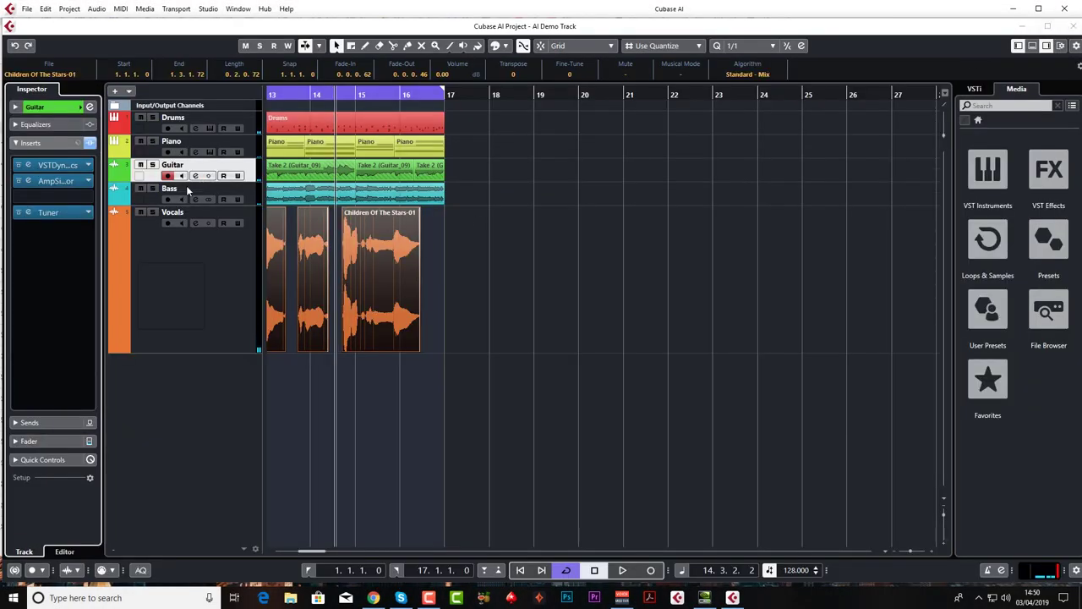
- Boost the Bass channel's EQ band 3 by 8.0 dB at 324.3 Hz and audition it soloed
{"action": "left_click", "coordinate": [246, 194]}
{"action": "left_click", "coordinate": [196, 200]}
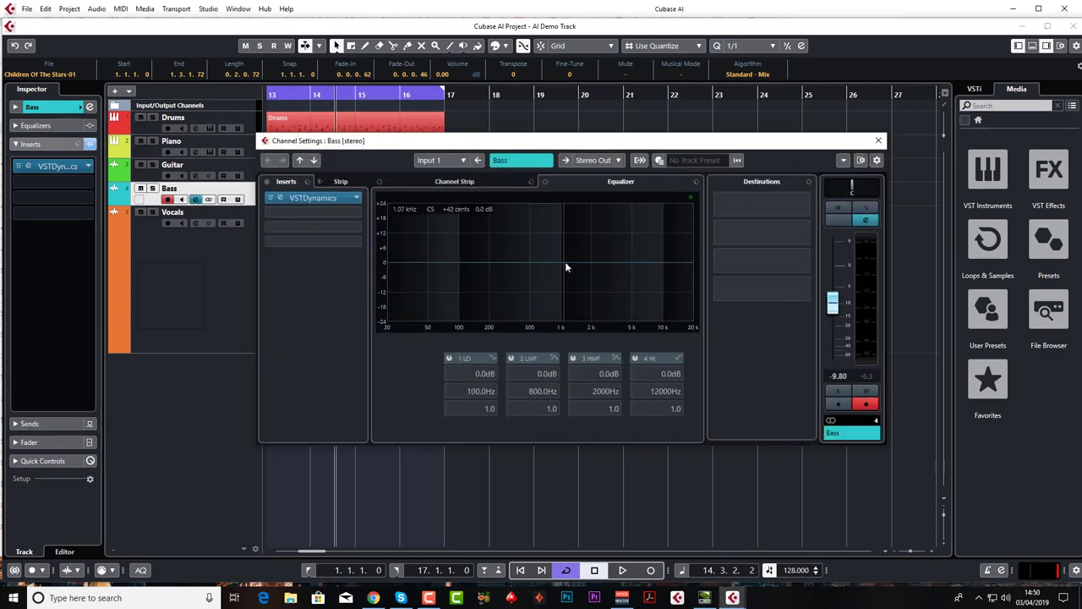
{"action": "left_click_drag", "start_coordinate": [565, 262], "coordinate": [506, 246]}
{"action": "key", "text": "space"}
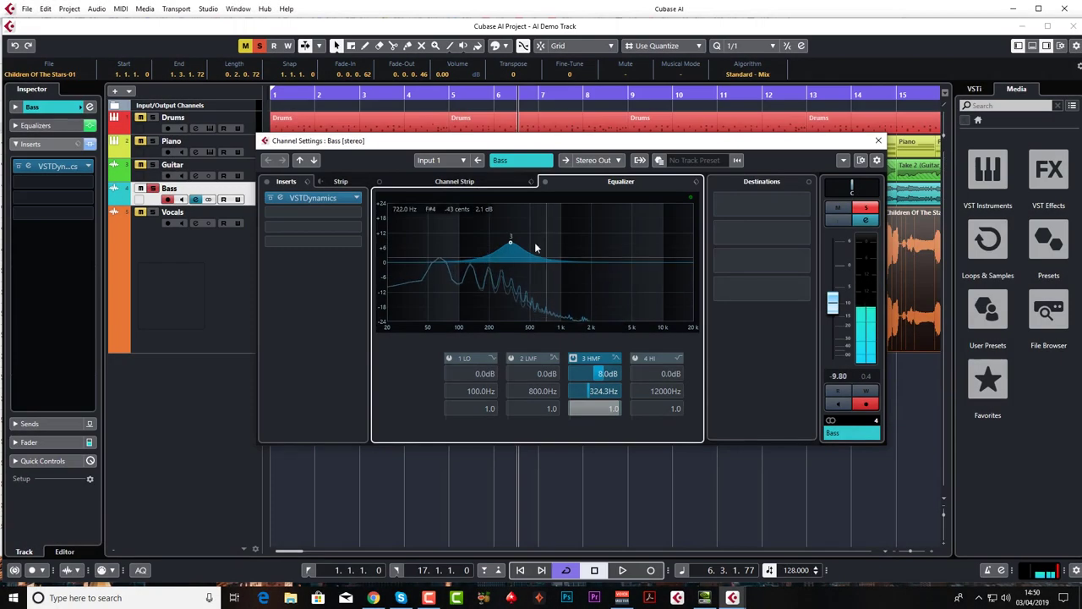
{"action": "left_click", "coordinate": [879, 140]}
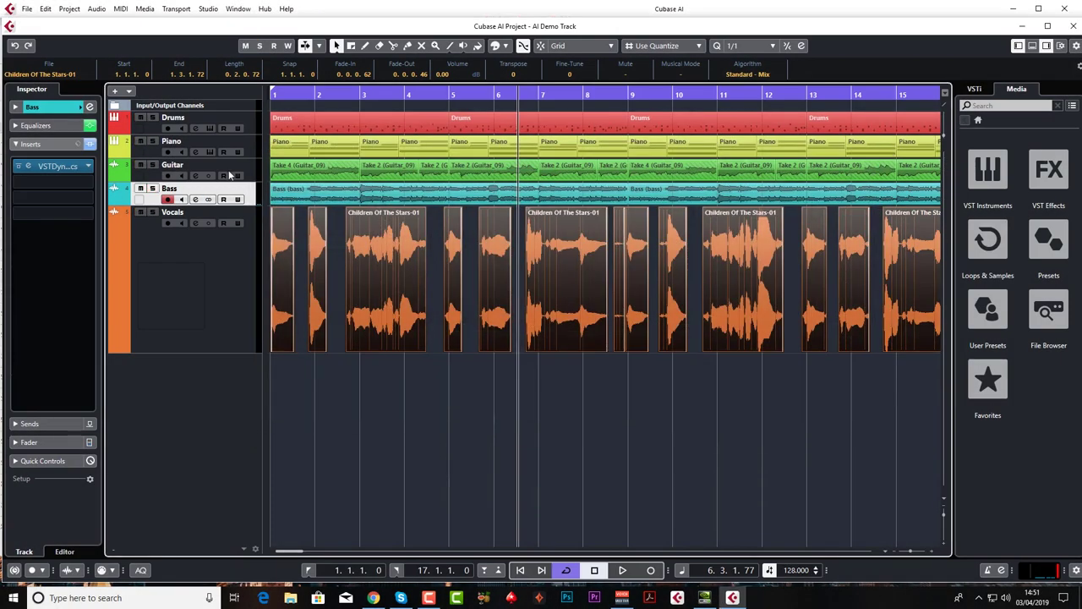
- Play the song and audition the Guitar track soloed, returning to the full mix
{"action": "left_click", "coordinate": [243, 173]}
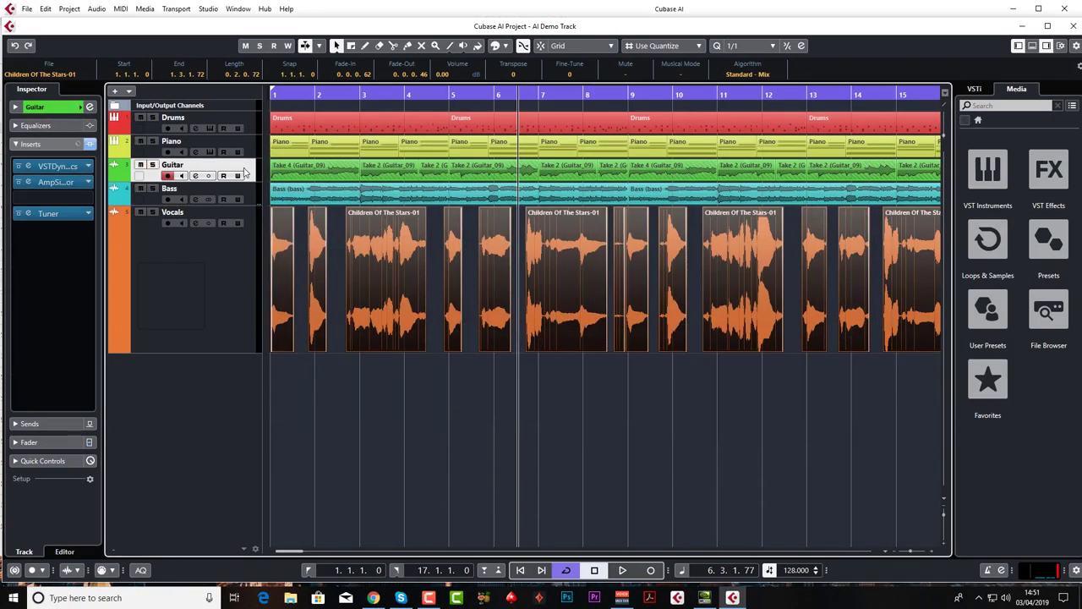
{"action": "key", "text": "space"}
{"action": "left_click", "coordinate": [152, 165]}
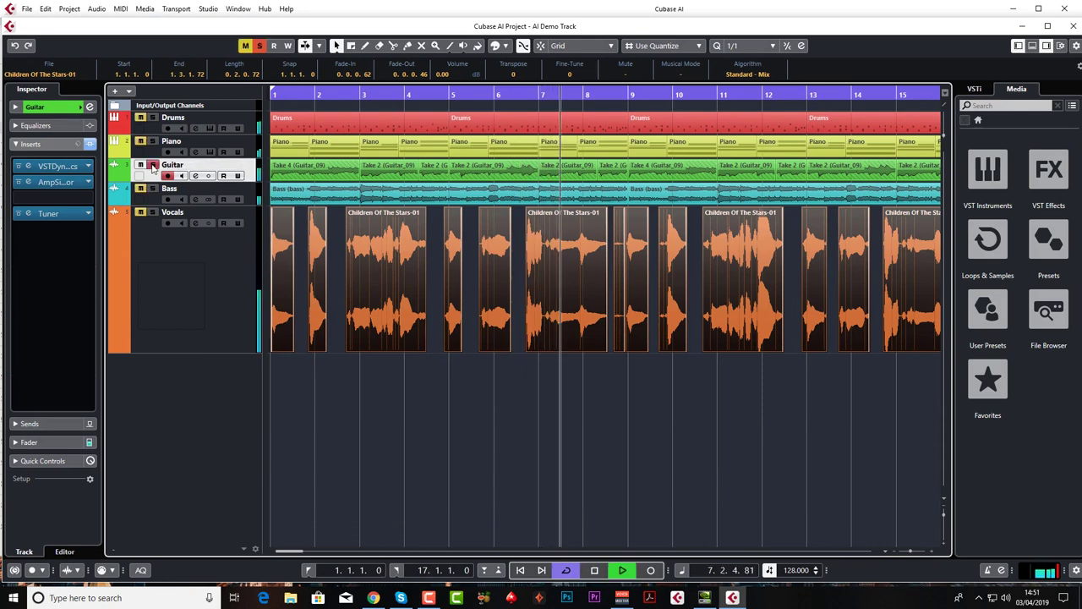
{"action": "left_click", "coordinate": [152, 165]}
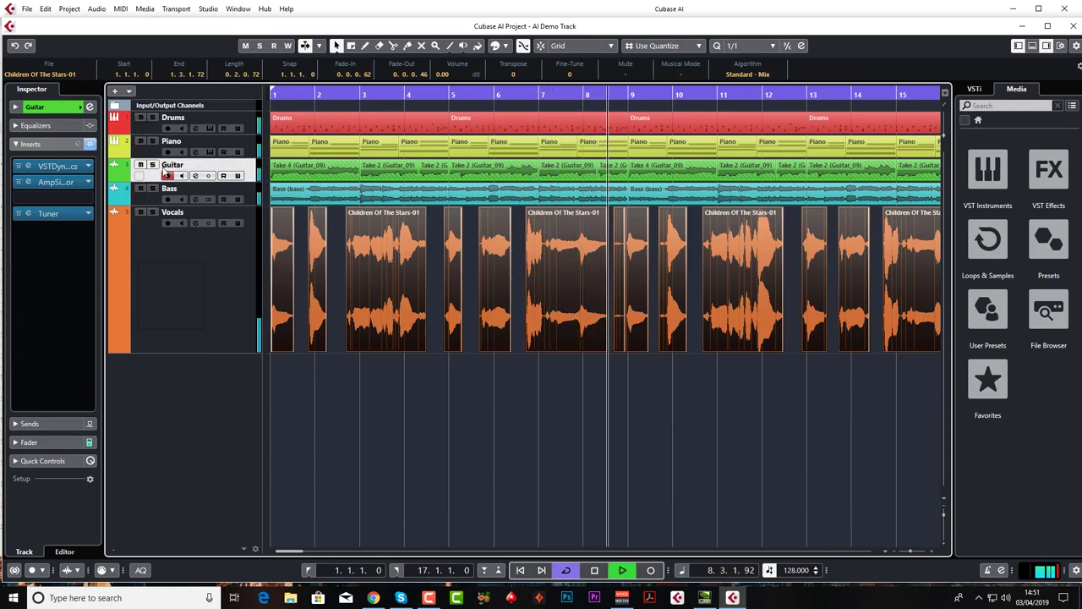
- In the Guitar channel's EQ, cut band 1 by 24.0 dB at 50.6 Hz and boost band 3 by 0.7 dB at 546.4 Hz
{"action": "left_click", "coordinate": [194, 175]}
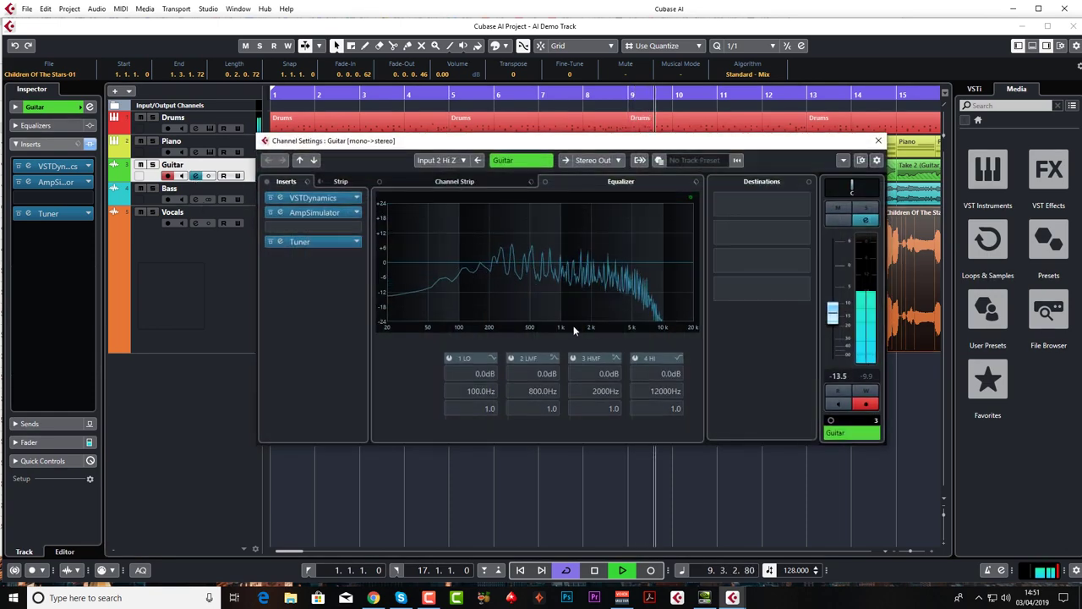
{"action": "left_click", "coordinate": [435, 262]}
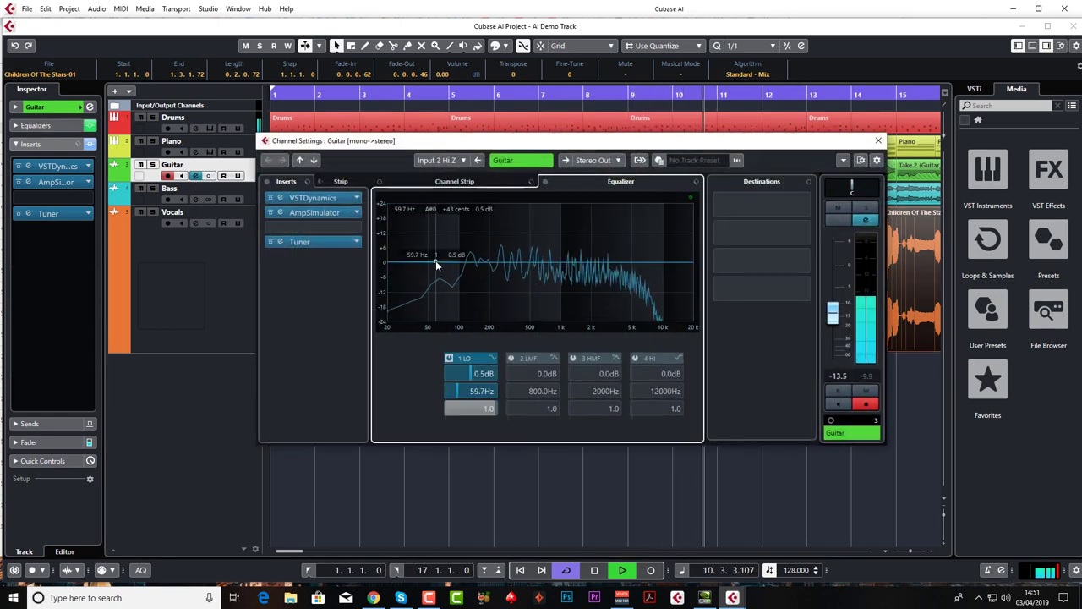
{"action": "left_click_drag", "start_coordinate": [436, 262], "coordinate": [428, 337]}
{"action": "key", "text": "space"}
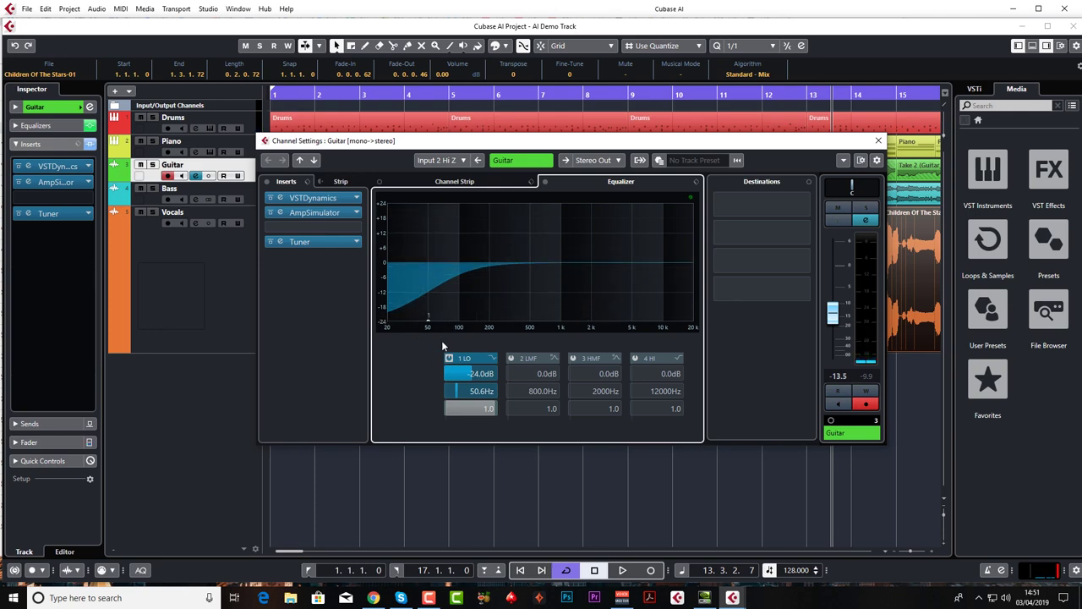
{"action": "key", "text": "space"}
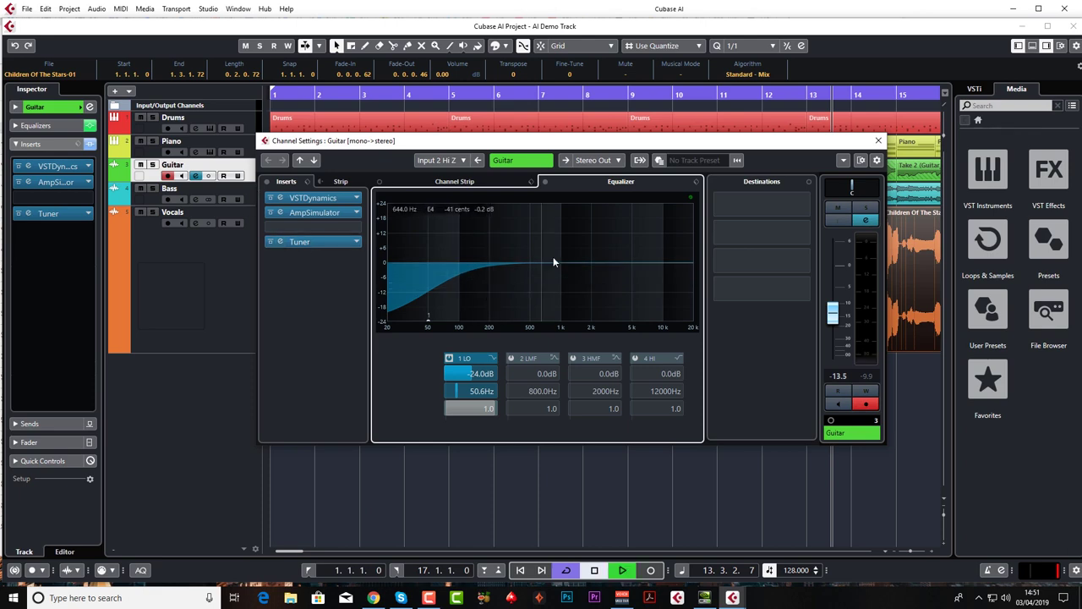
{"action": "left_click_drag", "start_coordinate": [587, 262], "coordinate": [611, 244]}
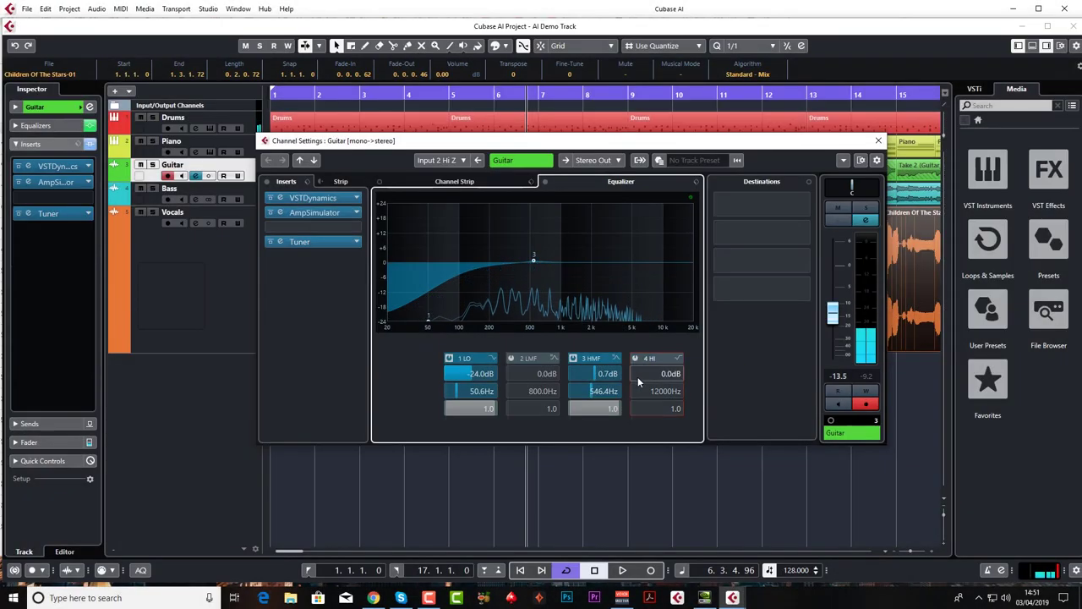
- Enable band 4 of the Guitar EQ as High Shelf II and boost it by about 3.7 dB at 1032 Hz during playback
{"action": "left_click", "coordinate": [636, 358]}
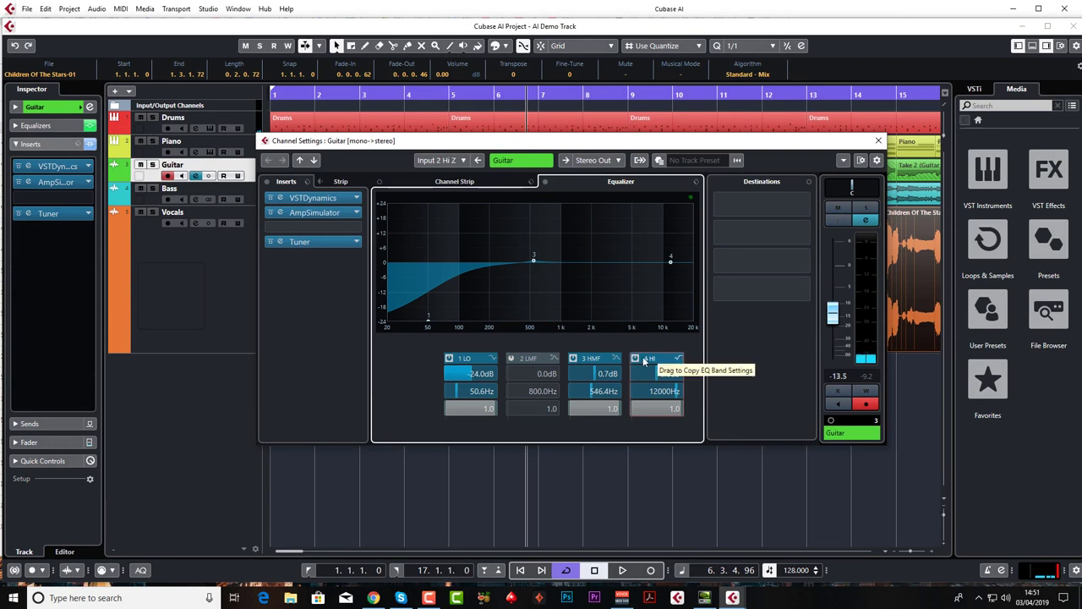
{"action": "left_click", "coordinate": [679, 359]}
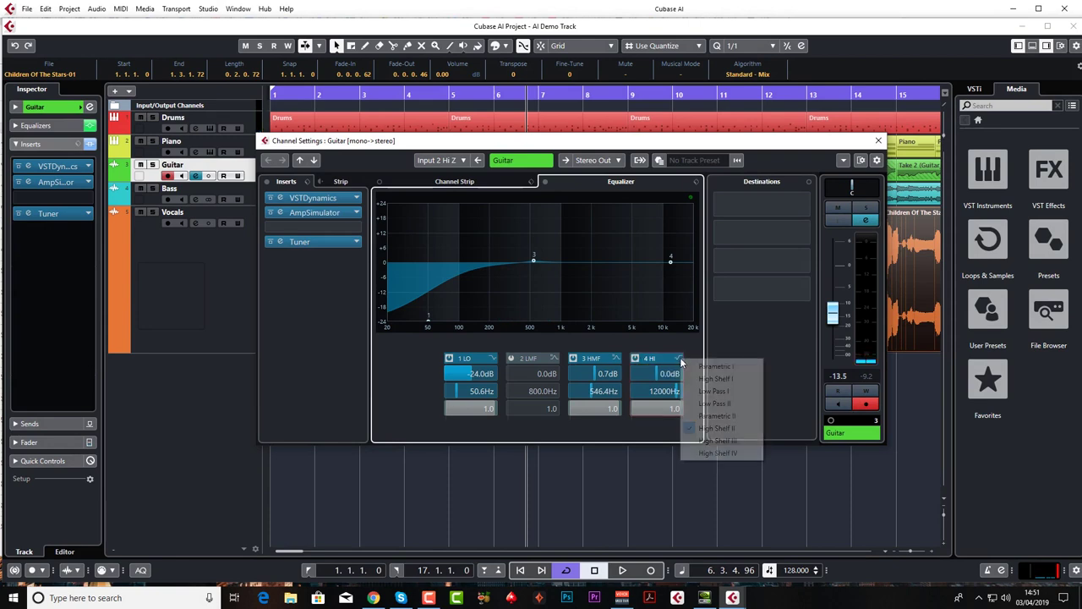
{"action": "left_click", "coordinate": [720, 428]}
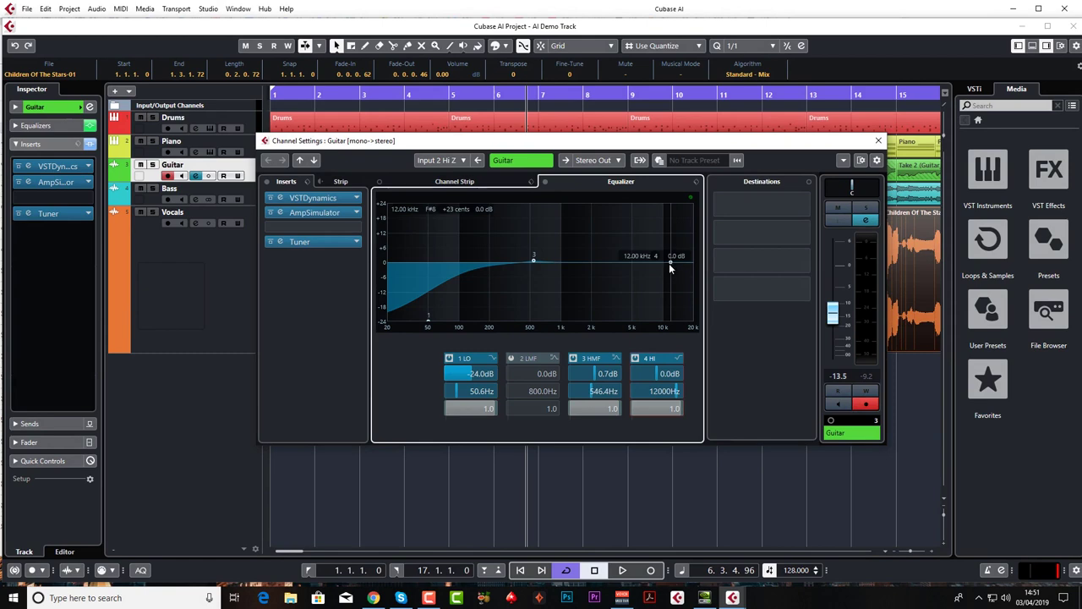
{"action": "key", "text": "space"}
{"action": "left_click_drag", "start_coordinate": [670, 266], "coordinate": [562, 259]}
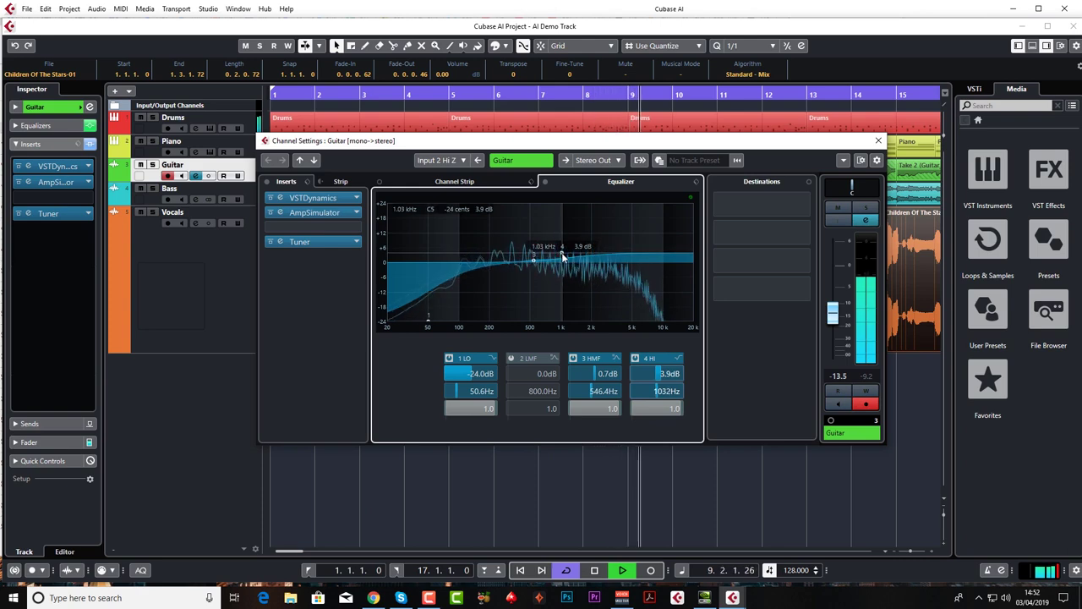
- Compare the Guitar sound with EQ band 4 off and on, and readjust the band to 2.7 dB at 1059 Hz before closing the channel settings
{"action": "left_click", "coordinate": [636, 359]}
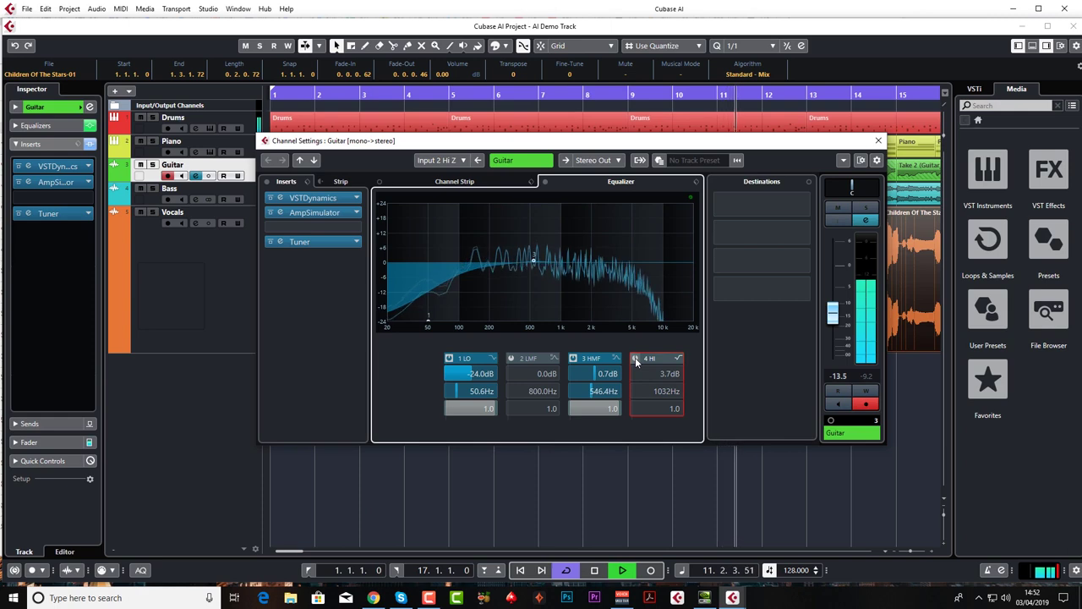
{"action": "left_click", "coordinate": [636, 359]}
{"action": "left_click_drag", "start_coordinate": [561, 252], "coordinate": [565, 260]}
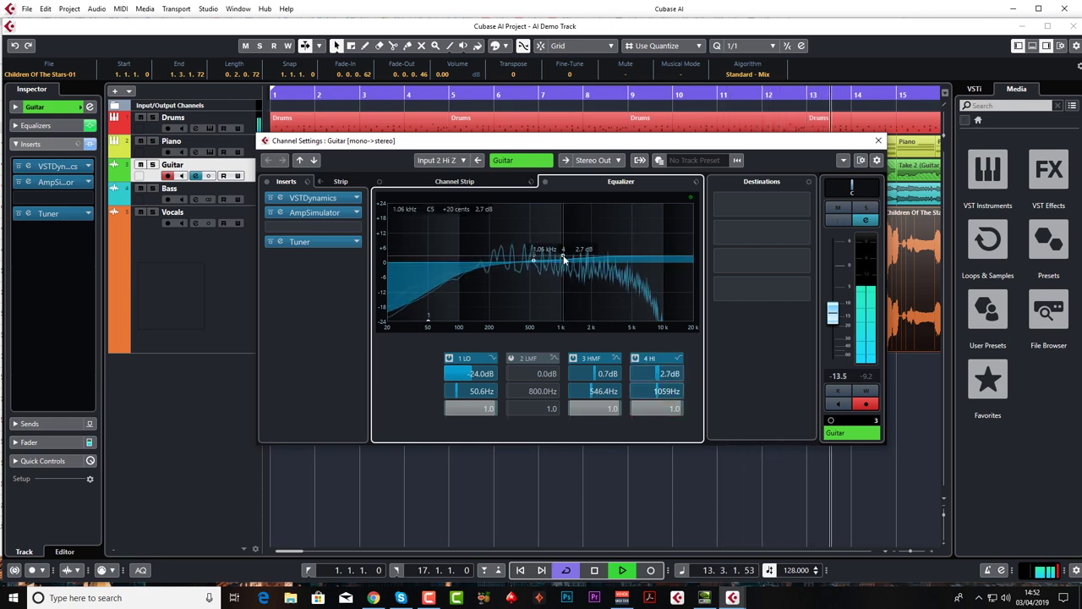
{"action": "left_click", "coordinate": [880, 141]}
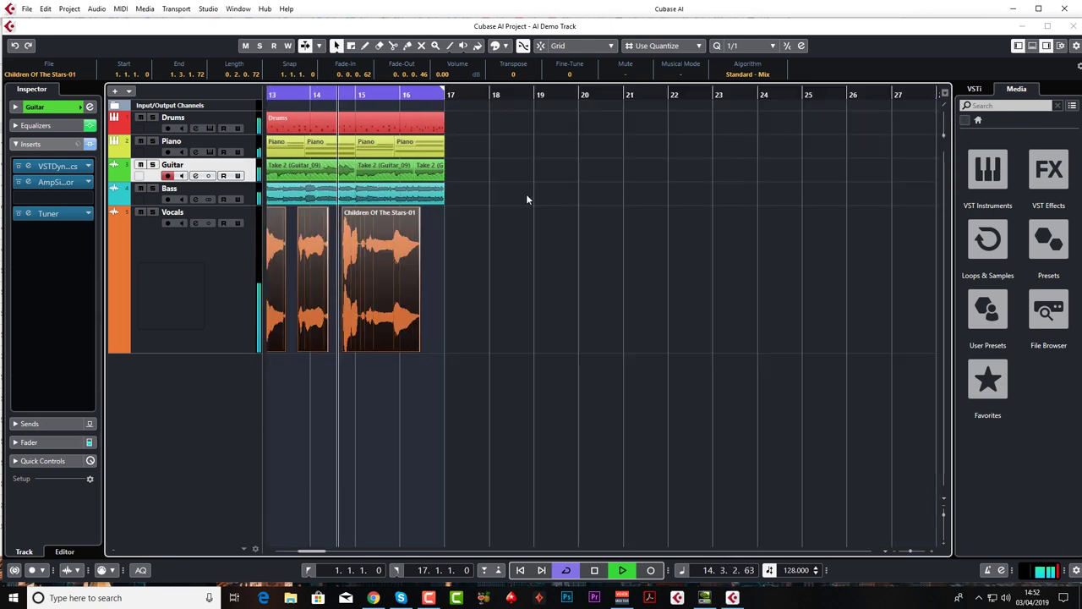
- Load the RoomWorks SE reverb into the Piano track's second audio insert slot
{"action": "left_click", "coordinate": [198, 145]}
{"action": "left_click", "coordinate": [51, 203]}
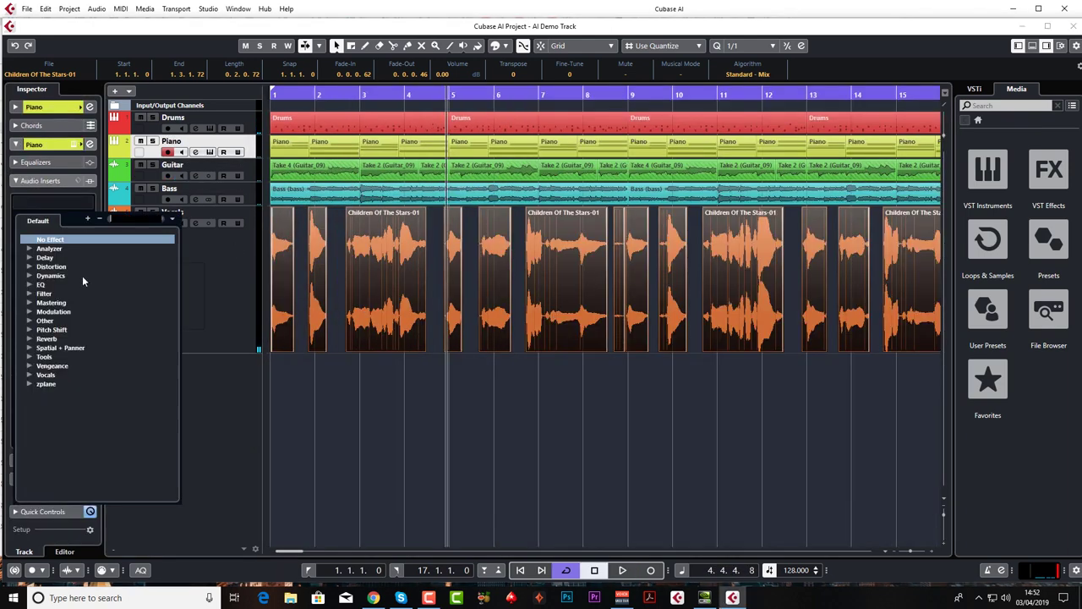
{"action": "left_click", "coordinate": [31, 339]}
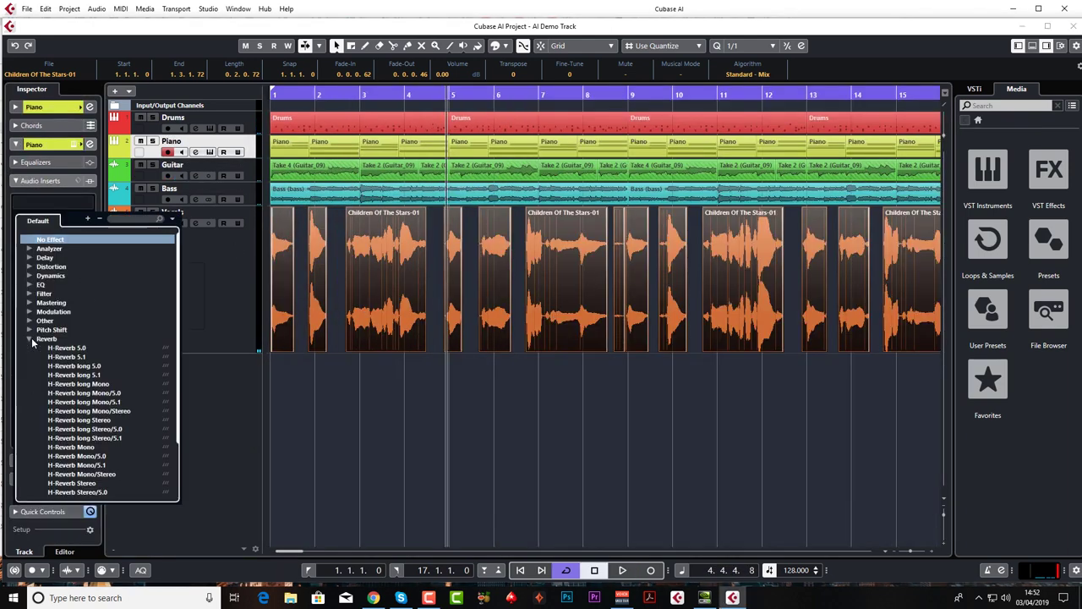
{"action": "scroll", "coordinate": [93, 427], "scroll_direction": "down", "scroll_amount": 3}
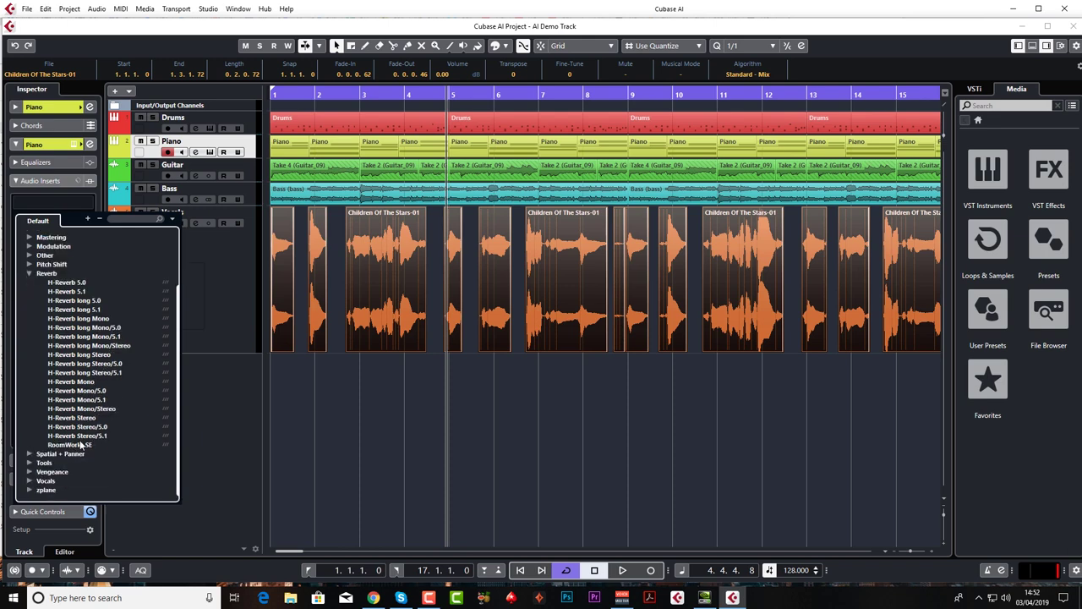
{"action": "left_click", "coordinate": [82, 445]}
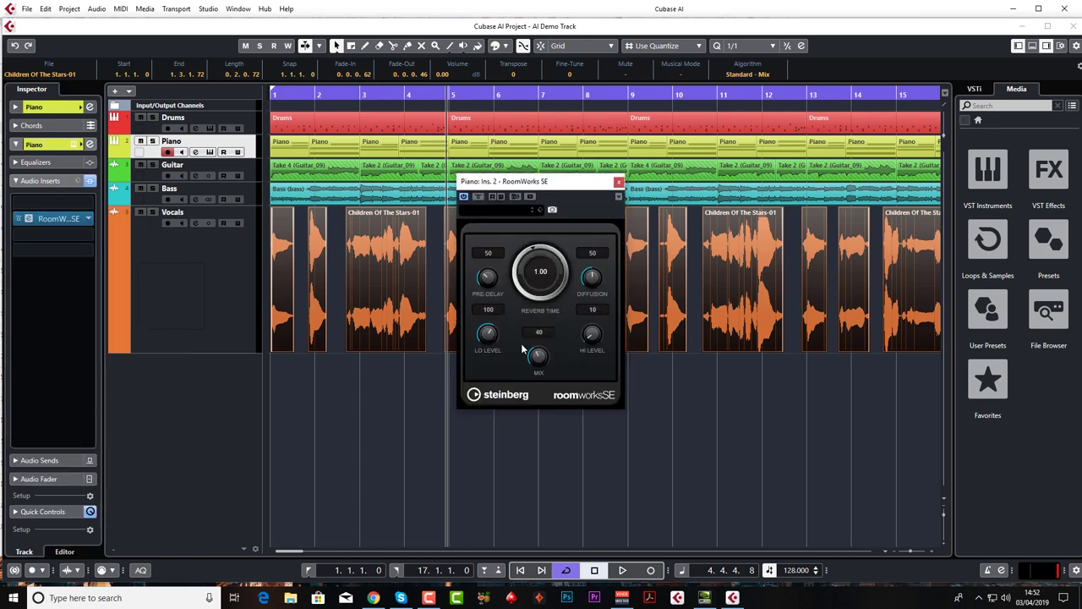
- Set the Piano reverb's mix to 21 with the track soloed in playback, and compare the sound with the reverb bypassed
{"action": "key", "text": "space"}
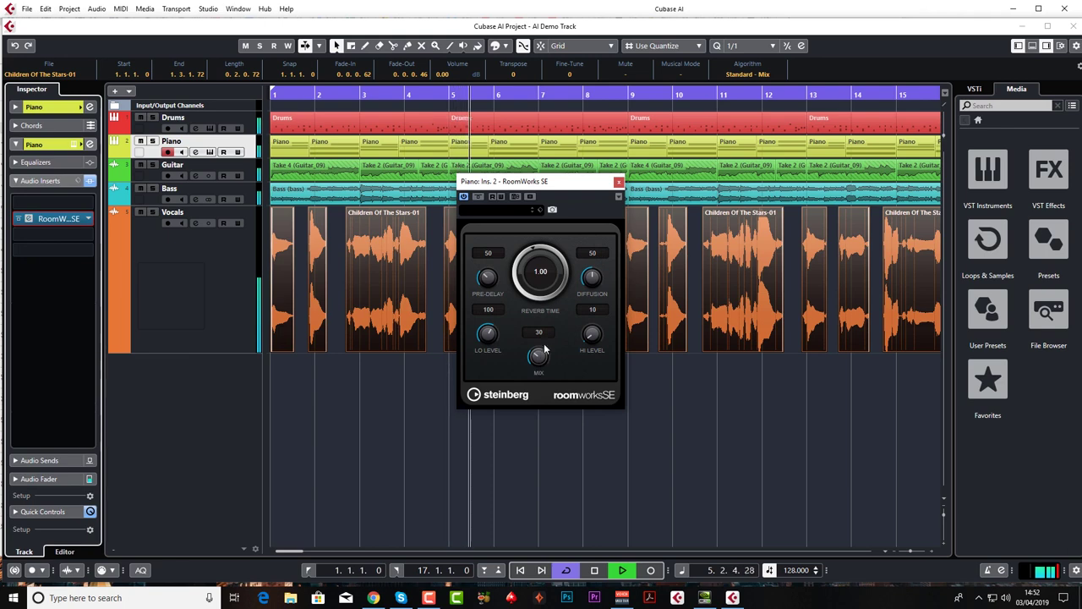
{"action": "left_click", "coordinate": [152, 142]}
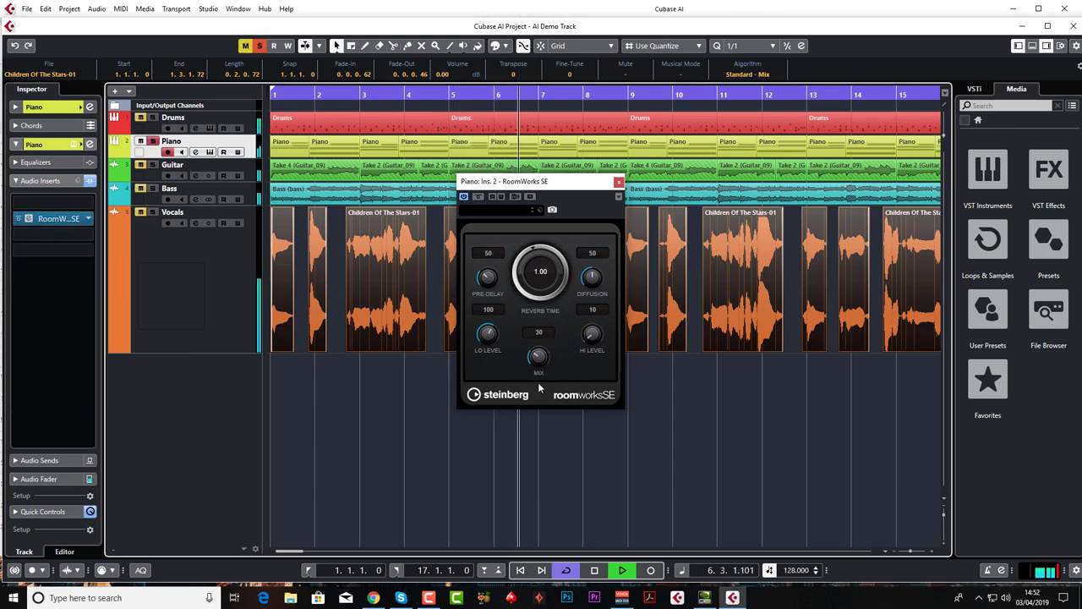
{"action": "left_click_drag", "start_coordinate": [538, 356], "coordinate": [543, 362]}
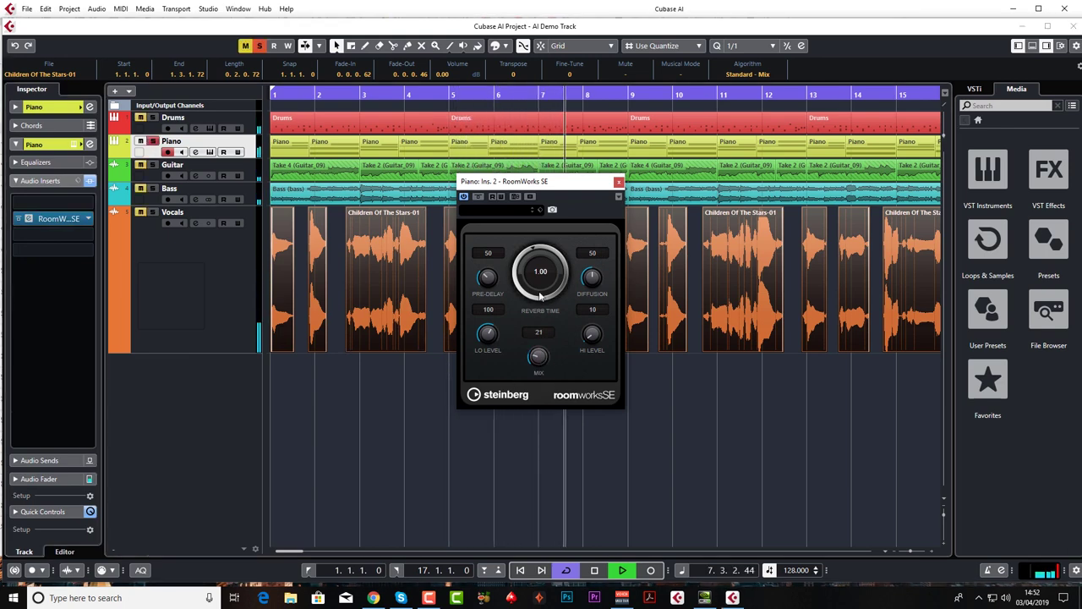
{"action": "left_click", "coordinate": [478, 197]}
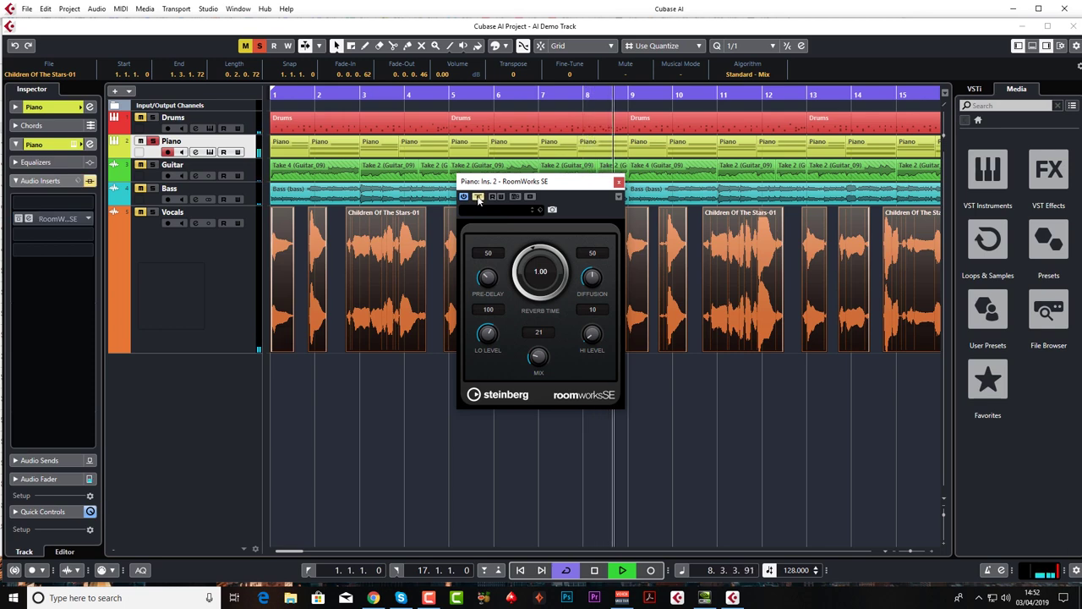
{"action": "left_click", "coordinate": [478, 197]}
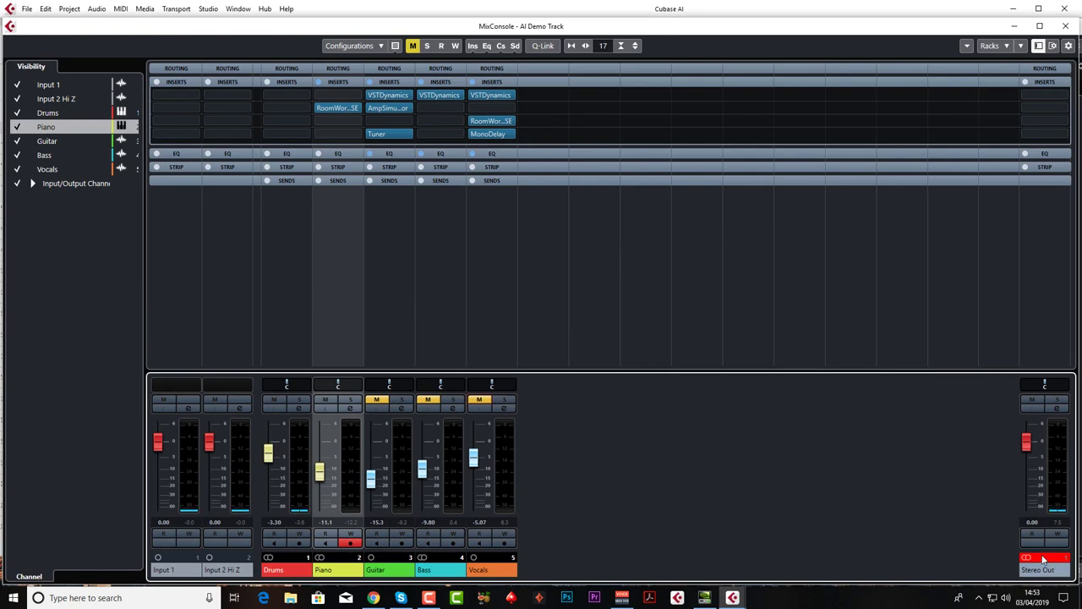
- Lower the Drums, Piano, Guitar, Bass and Vocals faders together with Q-Link in the MixConsole, bringing Vocals to -8.79, and return to the project
{"action": "left_click", "coordinate": [496, 569]}
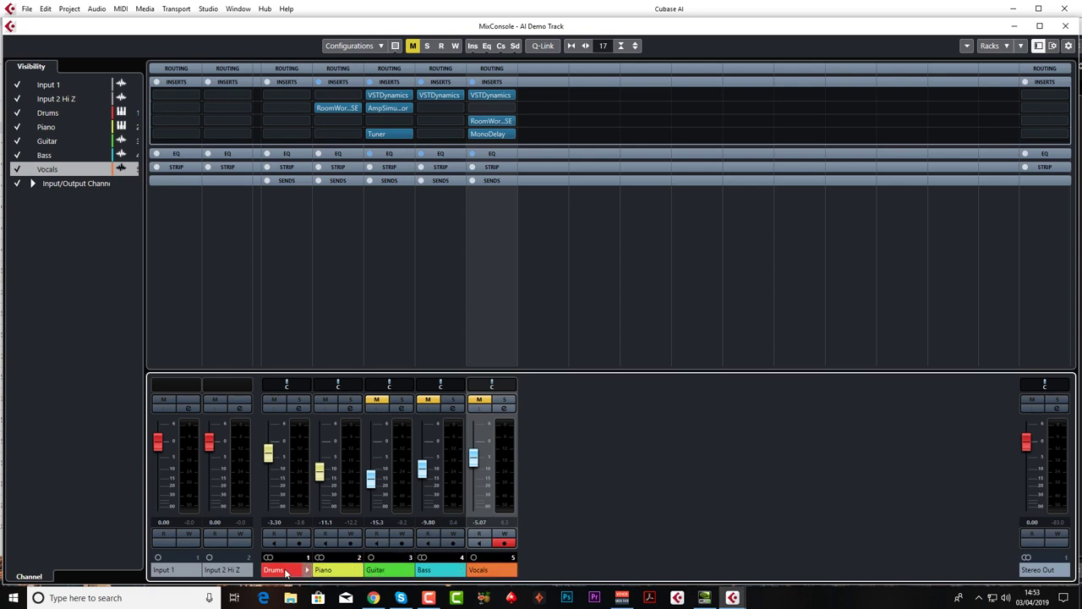
{"action": "left_click", "coordinate": [286, 570], "text": "shift"}
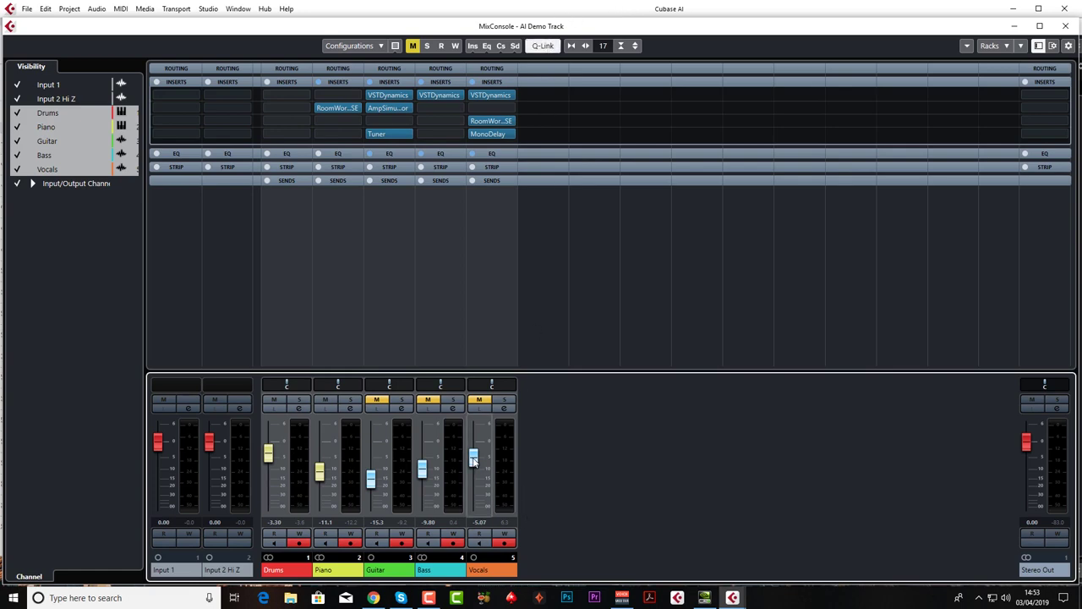
{"action": "left_click_drag", "start_coordinate": [474, 461], "coordinate": [472, 474]}
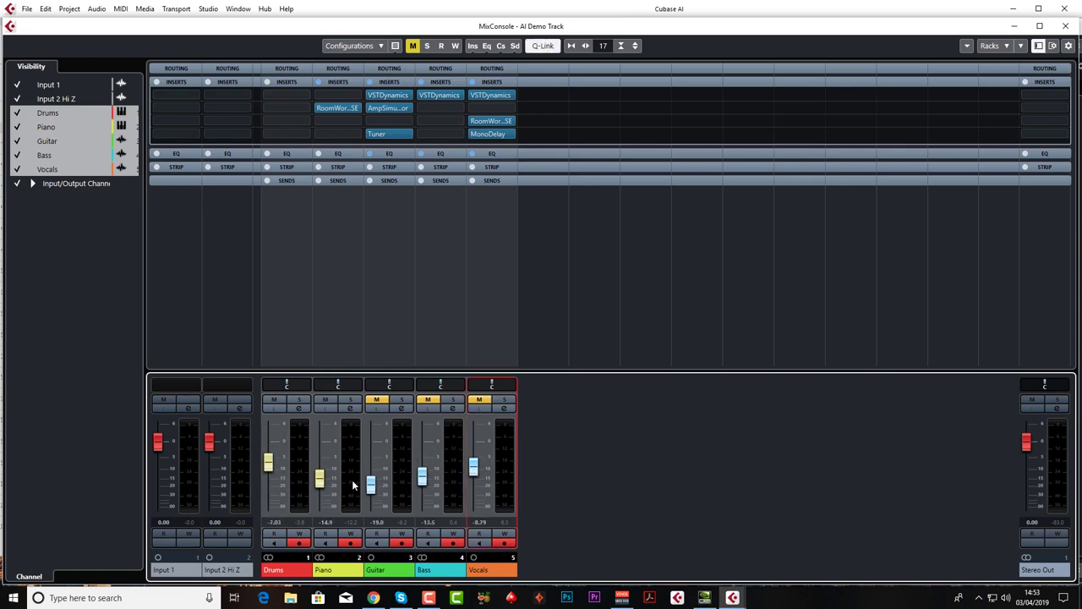
{"action": "key", "text": "F3"}
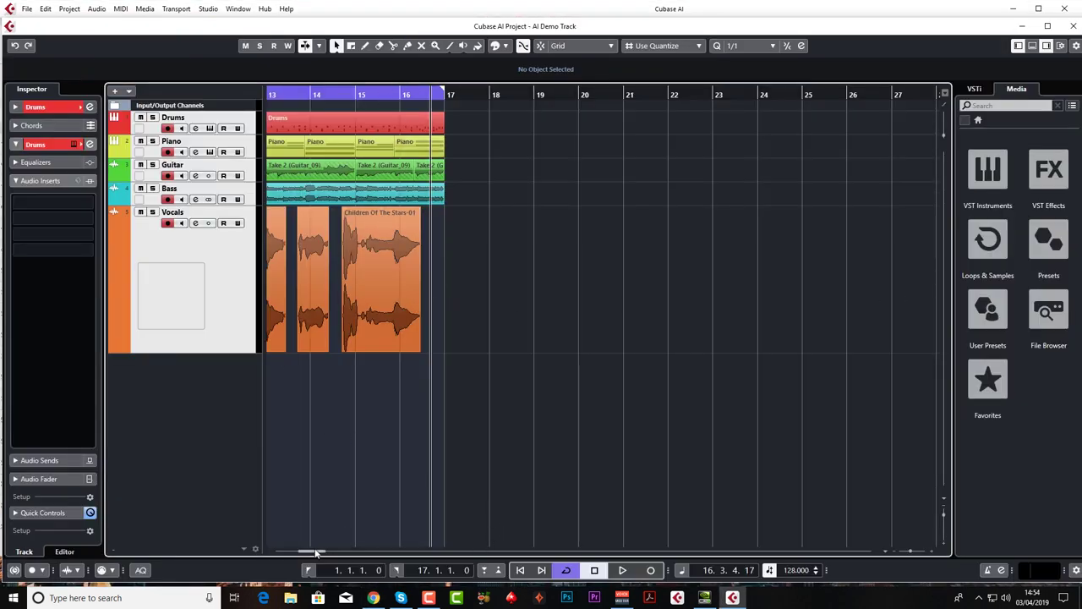
- Add a mono group channel named "Guitar group" for the Piano, Guitar, Bass and Vocals tracks, output to Stereo Out and created inside a folder
{"action": "left_click_drag", "start_coordinate": [316, 552], "coordinate": [290, 552]}
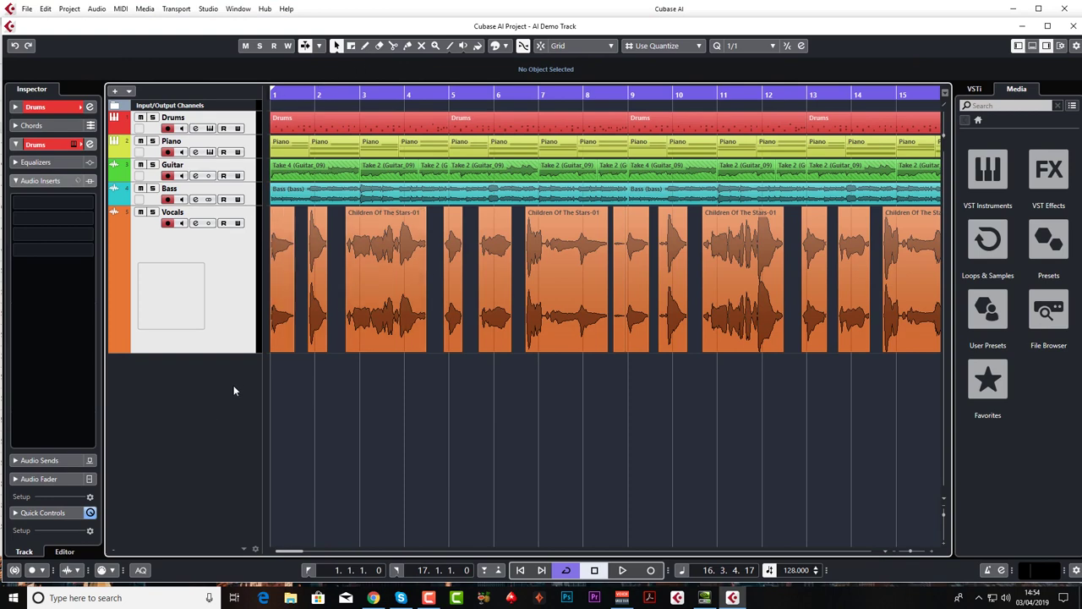
{"action": "left_click", "coordinate": [240, 128]}
{"action": "left_click", "coordinate": [244, 141]}
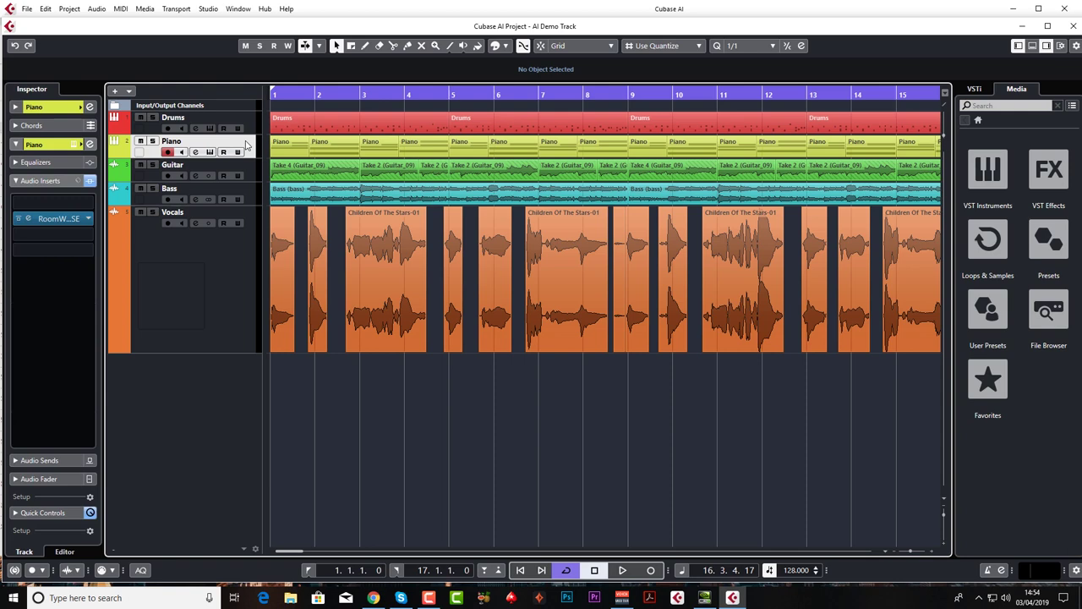
{"action": "left_click", "coordinate": [231, 253], "text": "shift"}
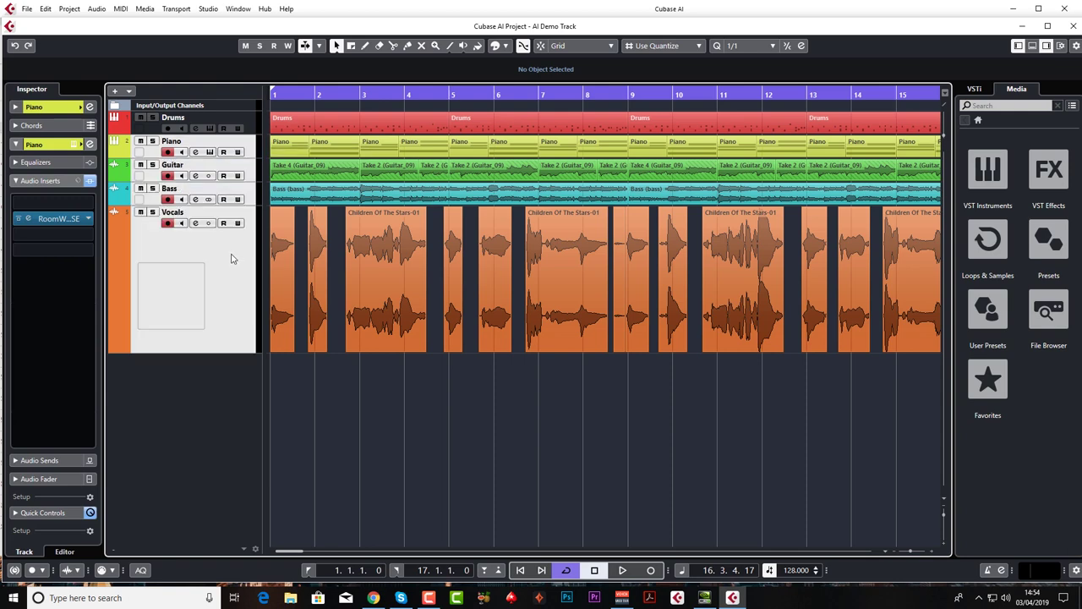
{"action": "right_click", "coordinate": [230, 253]}
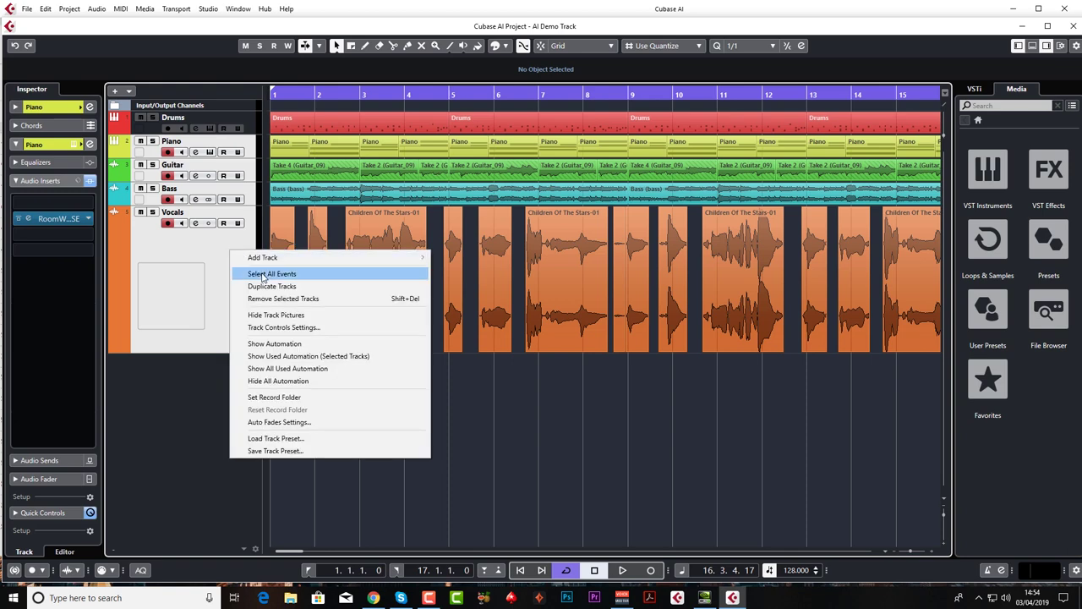
{"action": "mouse_move", "coordinate": [326, 259]}
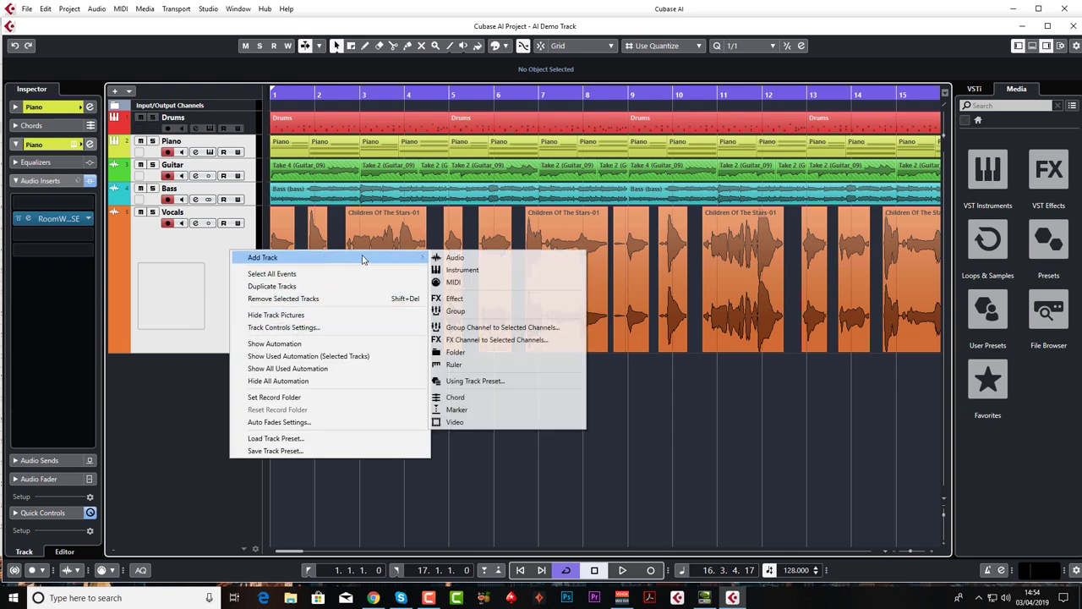
{"action": "left_click", "coordinate": [481, 328]}
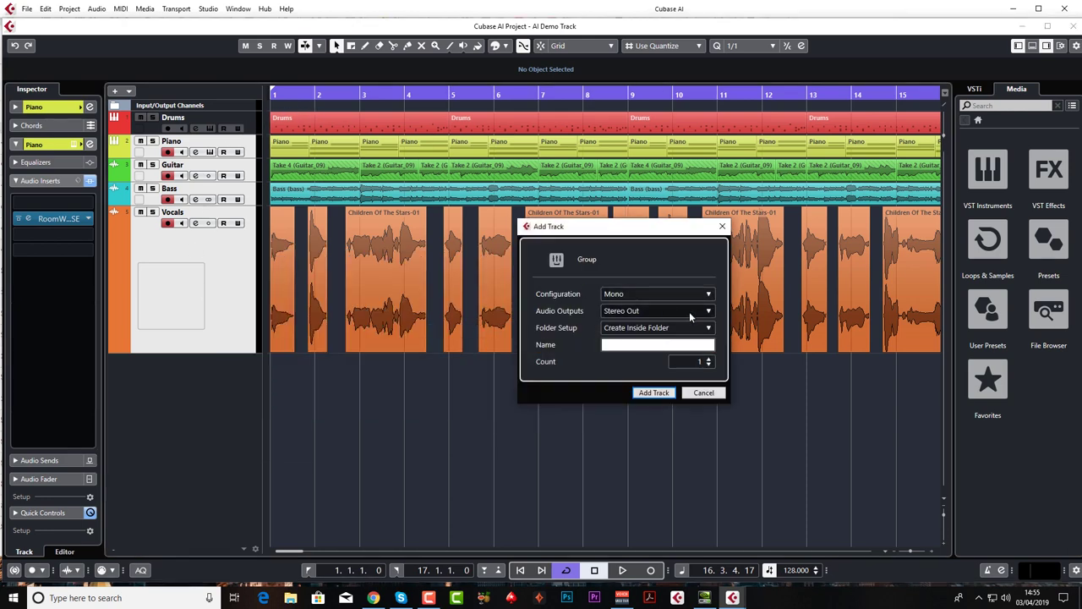
{"action": "type", "text": "Guitar group"}
{"action": "key", "text": "Return"}
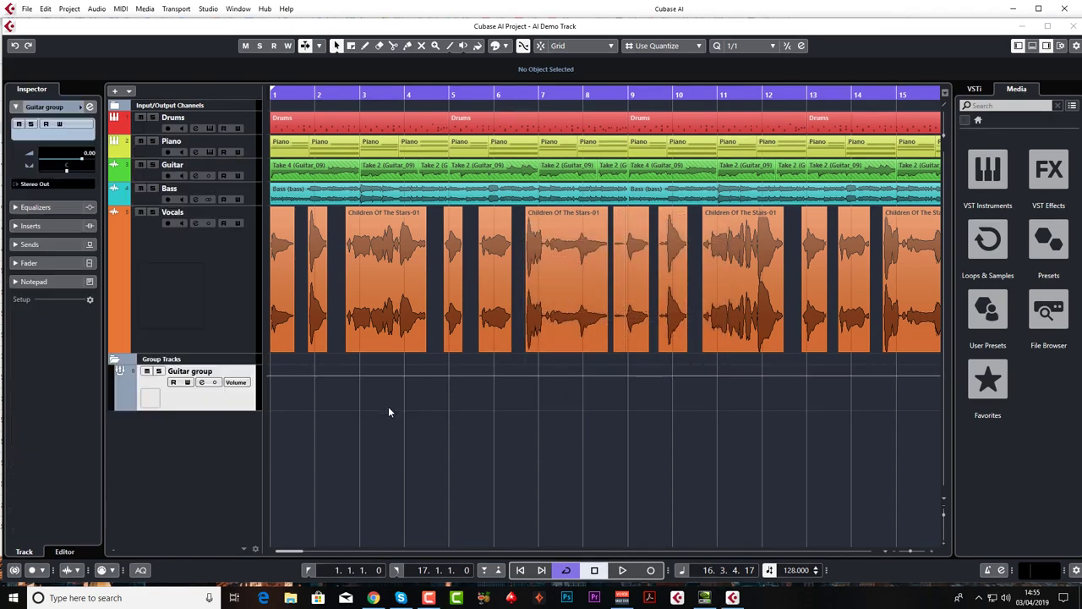
- Lower the Guitar group fader to -0.17 in the MixConsole, and delete the Guitar group track from the project
{"action": "key", "text": "F3"}
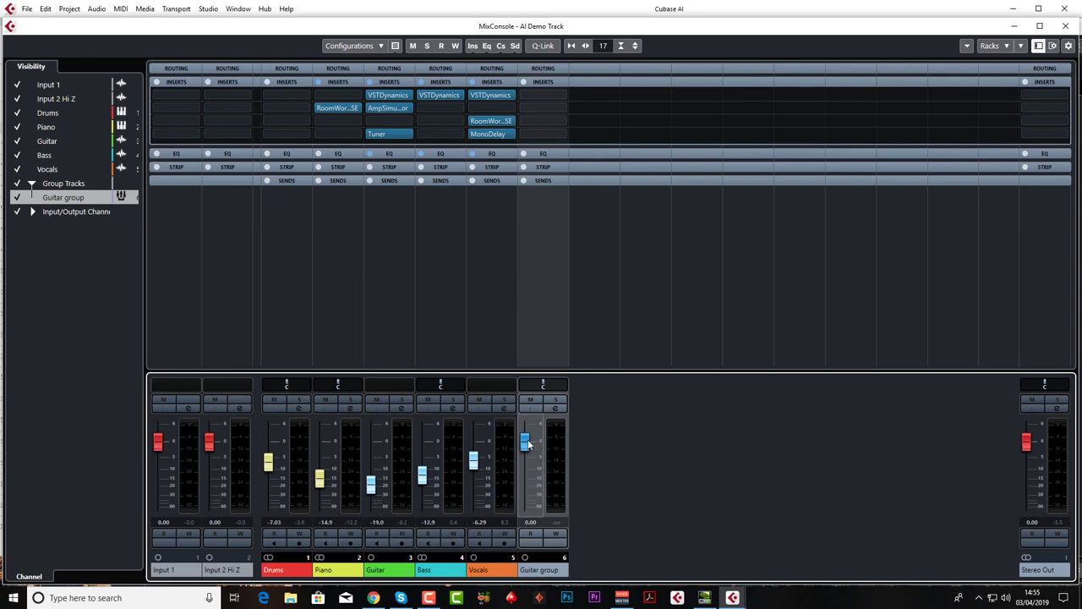
{"action": "left_click_drag", "start_coordinate": [526, 442], "coordinate": [530, 464]}
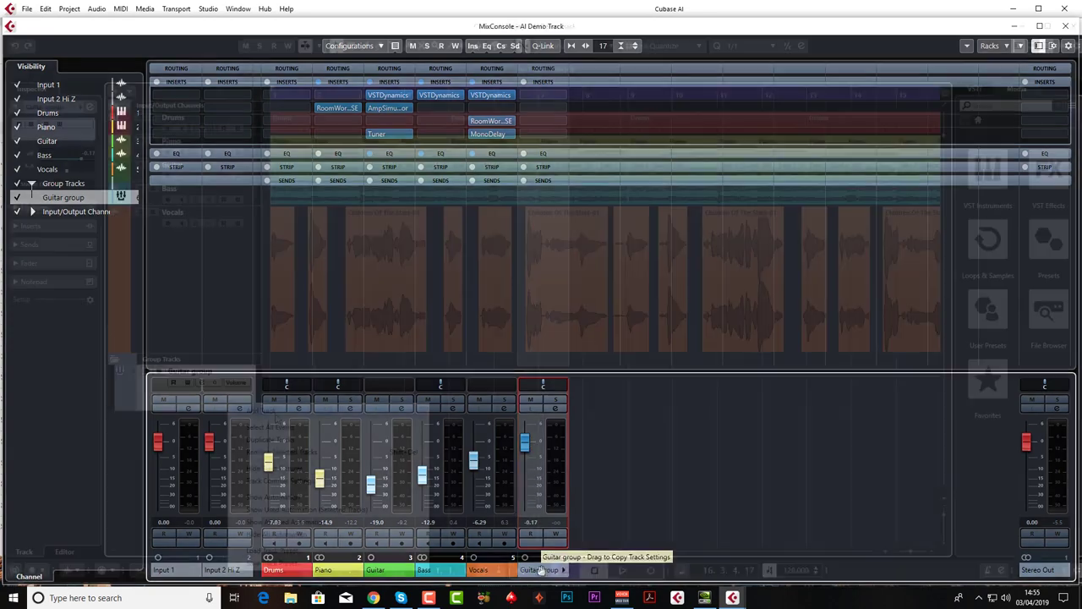
{"action": "right_click", "coordinate": [229, 398]}
{"action": "left_click", "coordinate": [279, 448]}
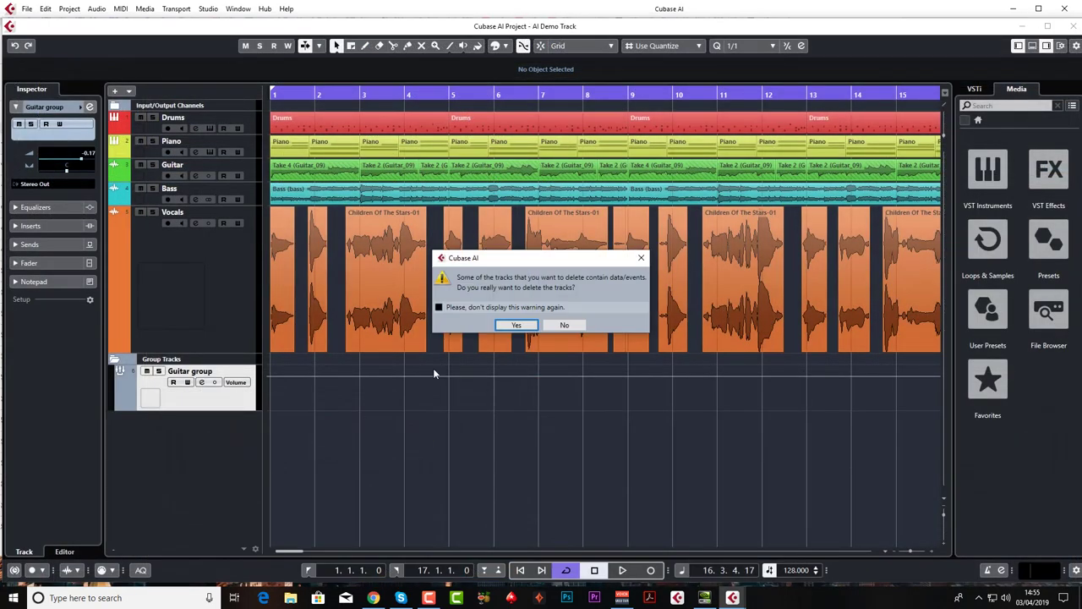
{"action": "left_click", "coordinate": [508, 325]}
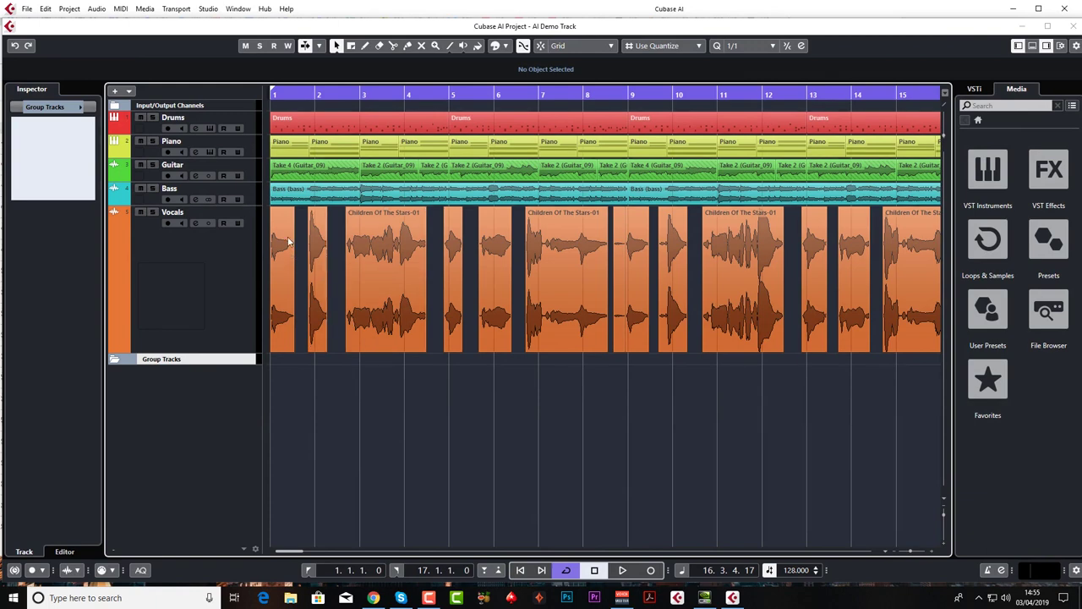
- Review the Guitar track's insert effects and examine the AmpSimulator settings in its second slot
{"action": "left_click", "coordinate": [247, 170]}
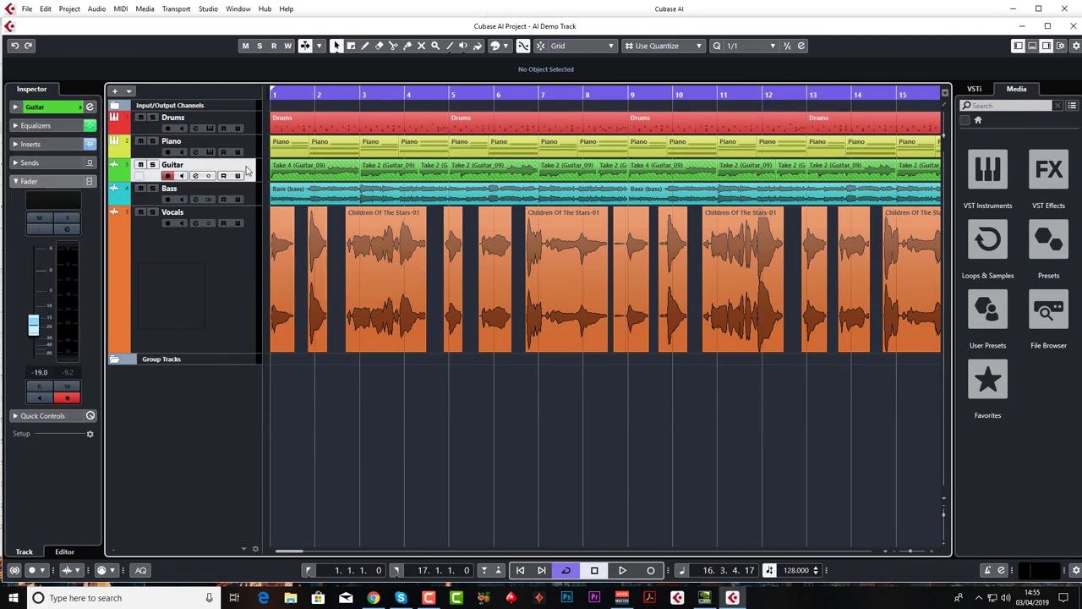
{"action": "left_click", "coordinate": [45, 145]}
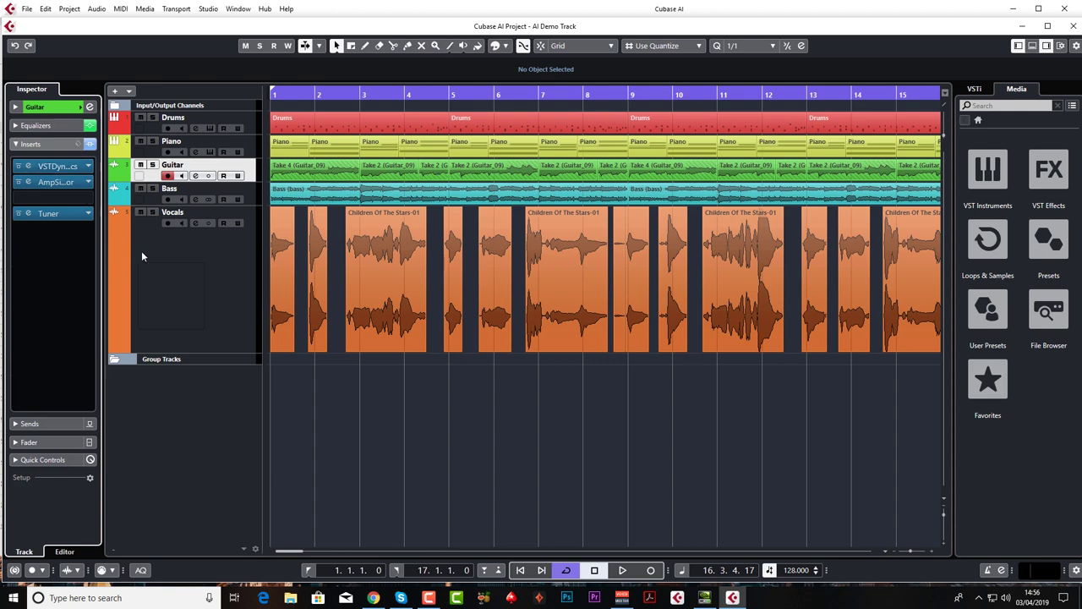
{"action": "left_click", "coordinate": [48, 144]}
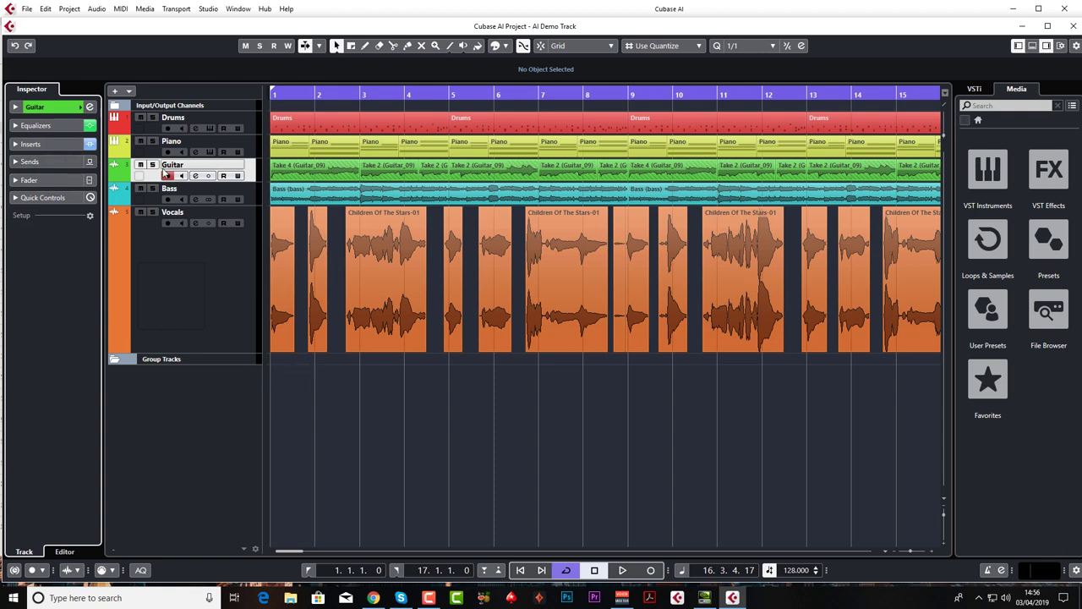
{"action": "left_click", "coordinate": [60, 144]}
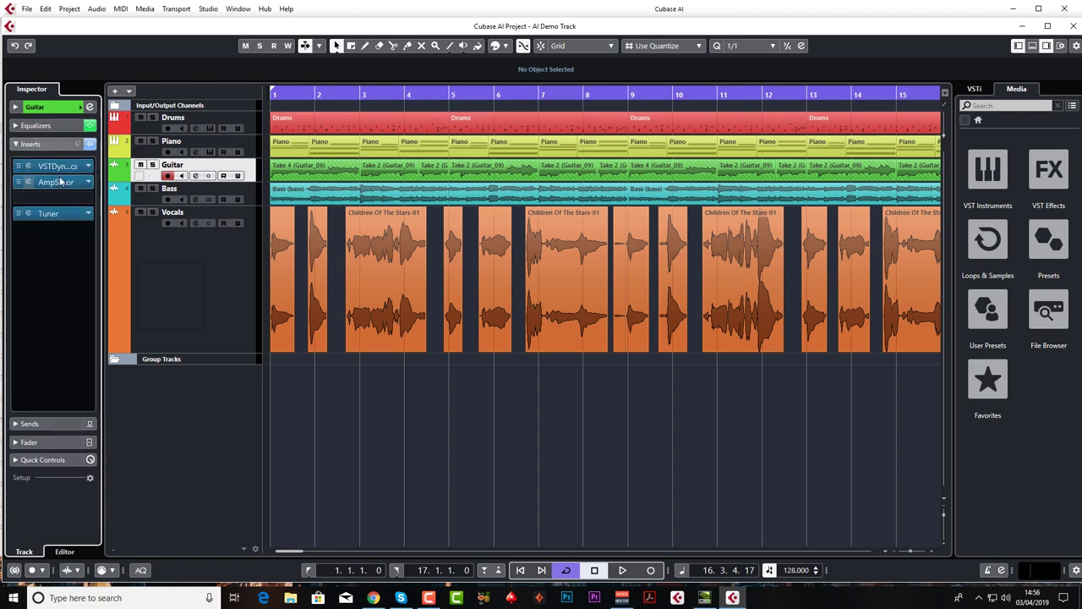
{"action": "left_click", "coordinate": [57, 182]}
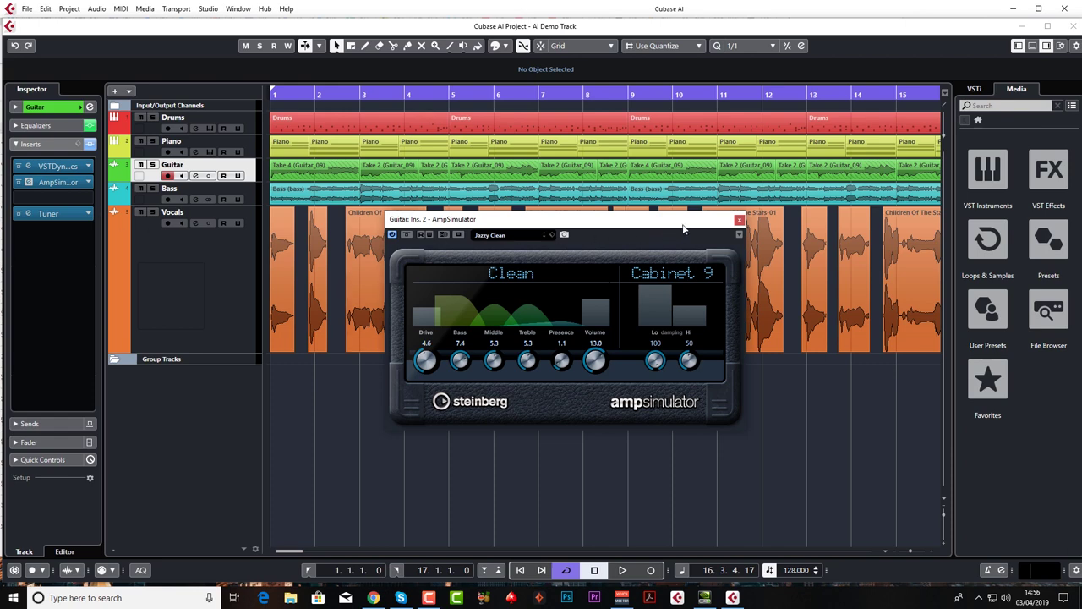
{"action": "left_click", "coordinate": [739, 220]}
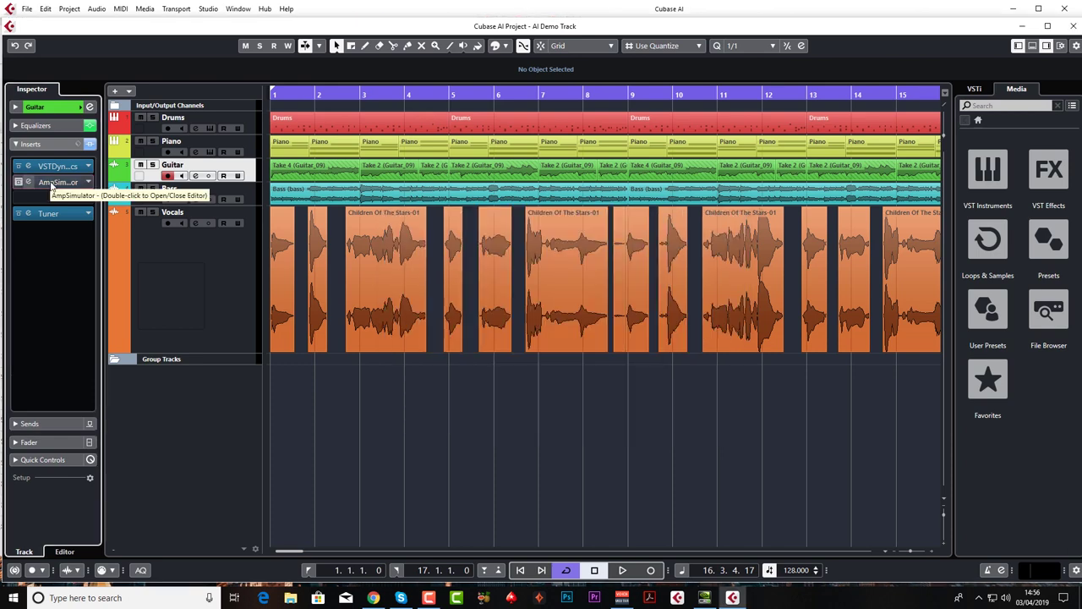
{"action": "left_click", "coordinate": [59, 142]}
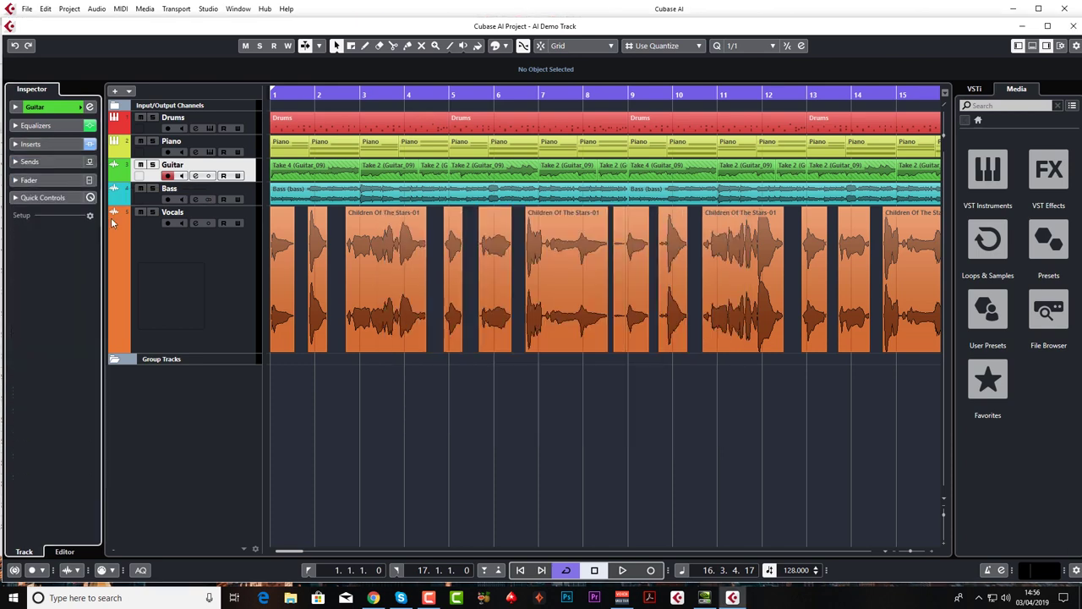
- Add a stereo effect track named "Amp FX" with AmpSimulator, output to Stereo Out and created inside a folder
{"action": "right_click", "coordinate": [207, 392]}
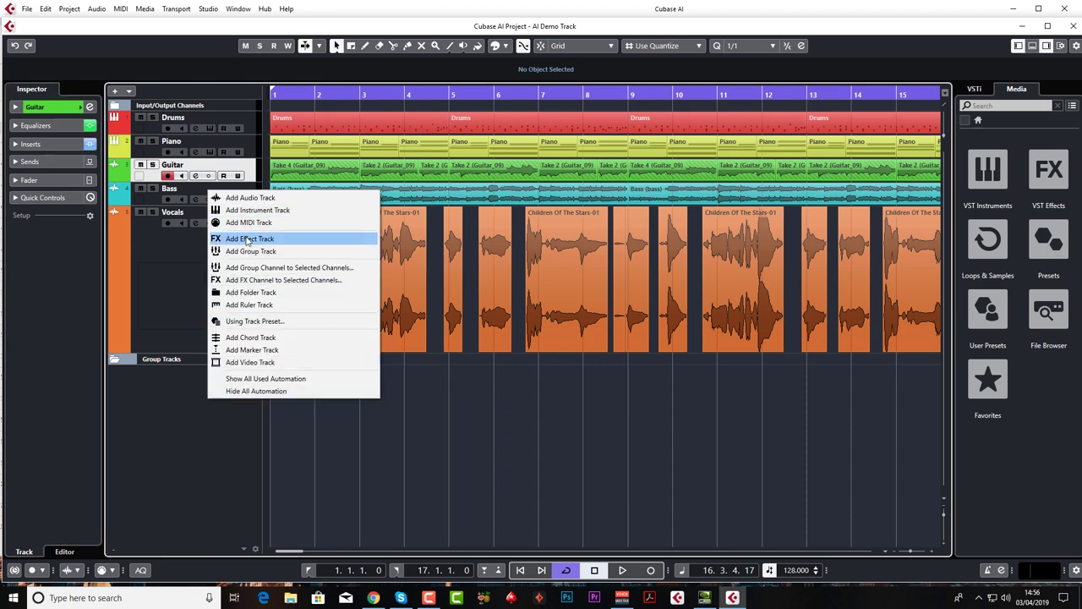
{"action": "left_click", "coordinate": [247, 238]}
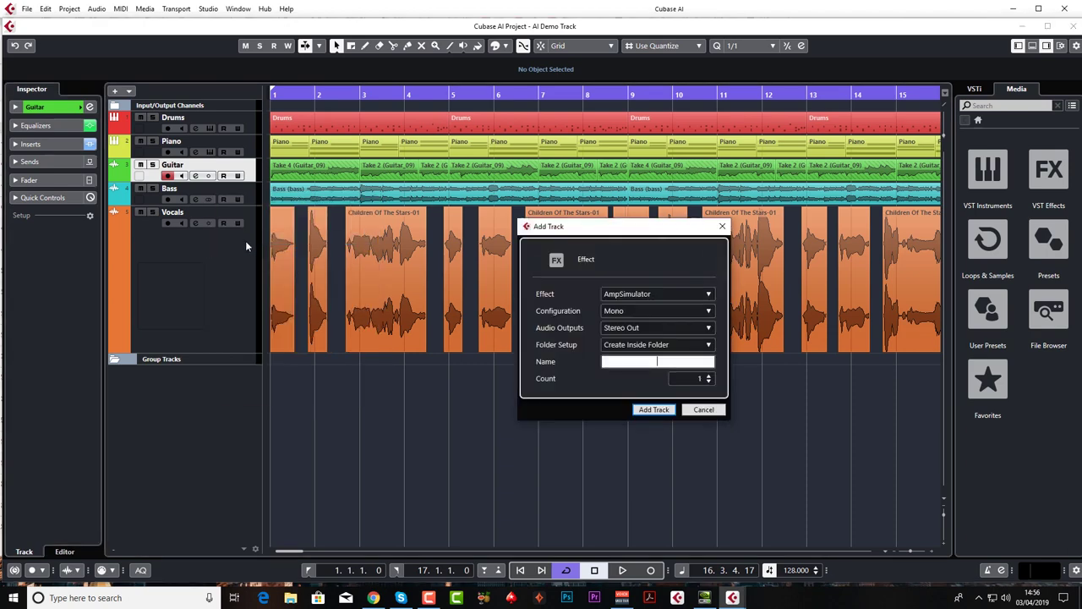
{"action": "left_click", "coordinate": [643, 310]}
{"action": "left_click", "coordinate": [633, 339]}
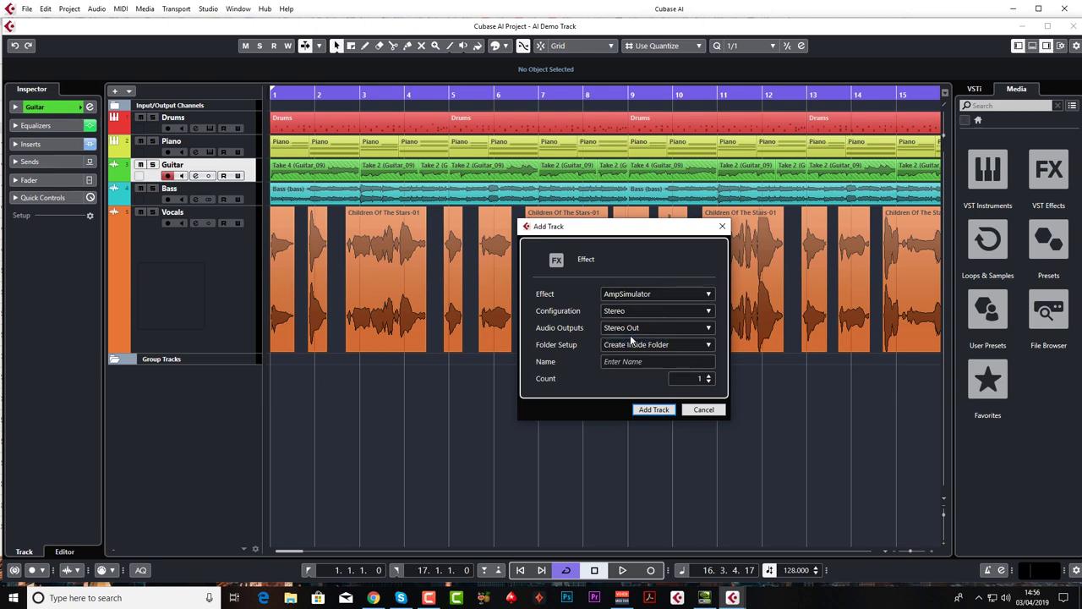
{"action": "left_click", "coordinate": [633, 362]}
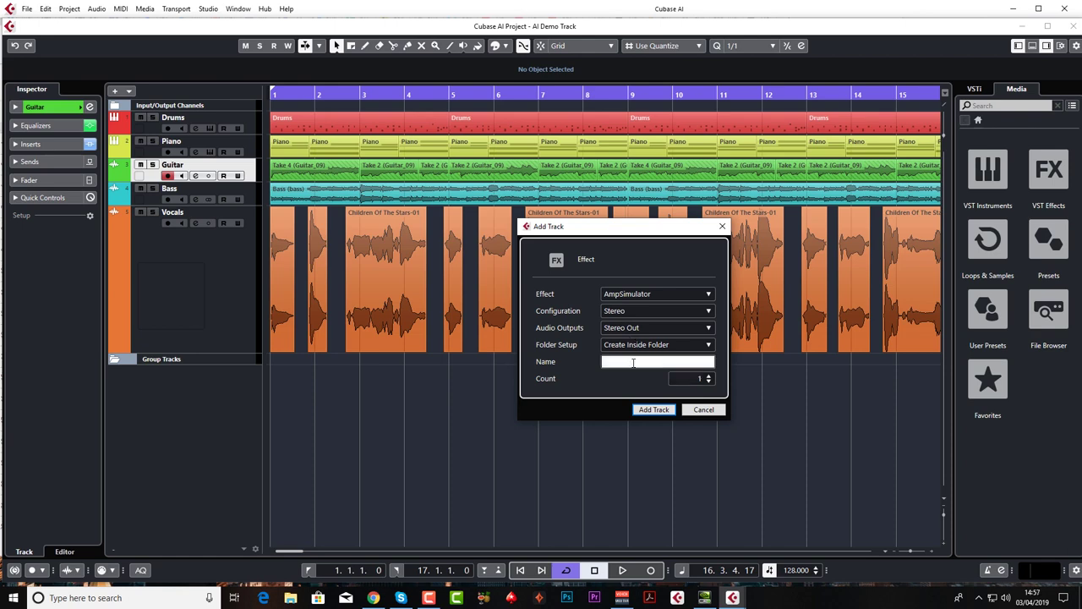
{"action": "type", "text": "Amp FX"}
{"action": "left_click", "coordinate": [646, 409]}
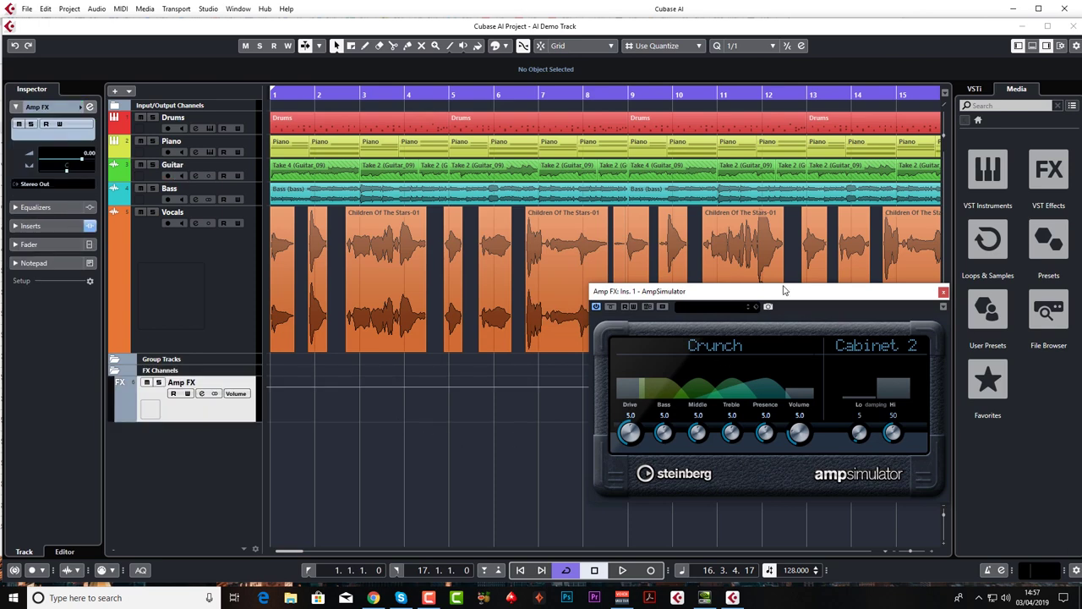
{"action": "left_click_drag", "start_coordinate": [785, 294], "coordinate": [581, 279]}
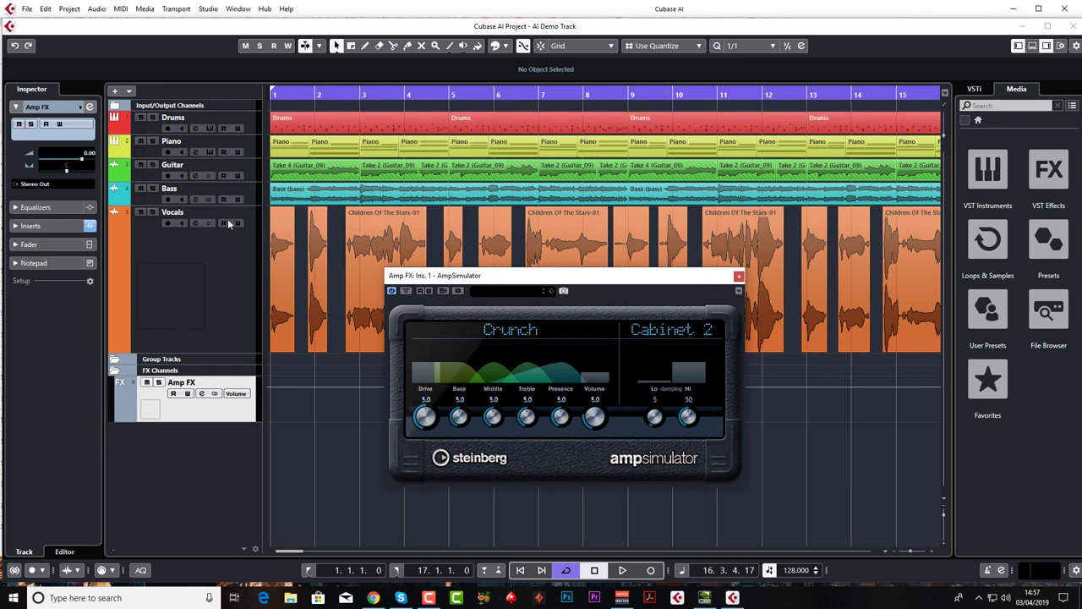
- Assign the Guitar track's first send to Amp FX, activate it, and lower its send gain to minus infinity
{"action": "left_click", "coordinate": [247, 172]}
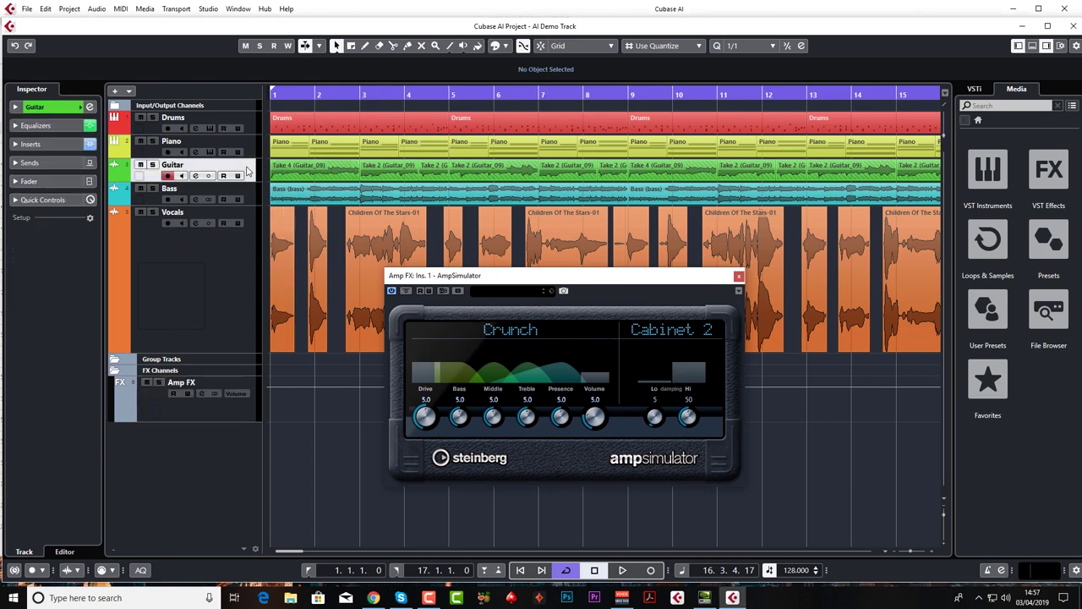
{"action": "left_click", "coordinate": [52, 161]}
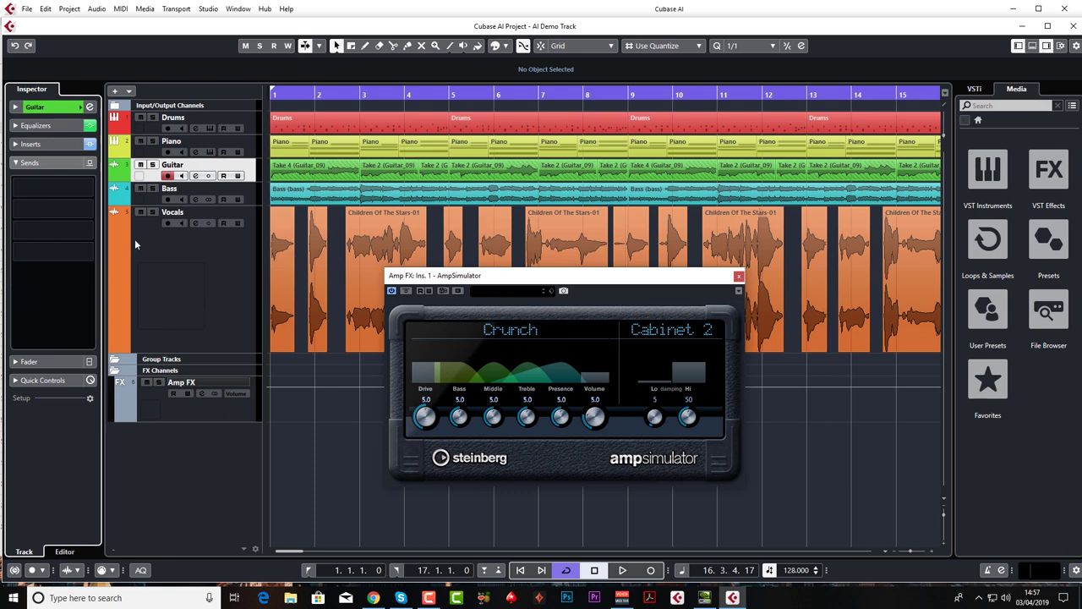
{"action": "left_click", "coordinate": [88, 192]}
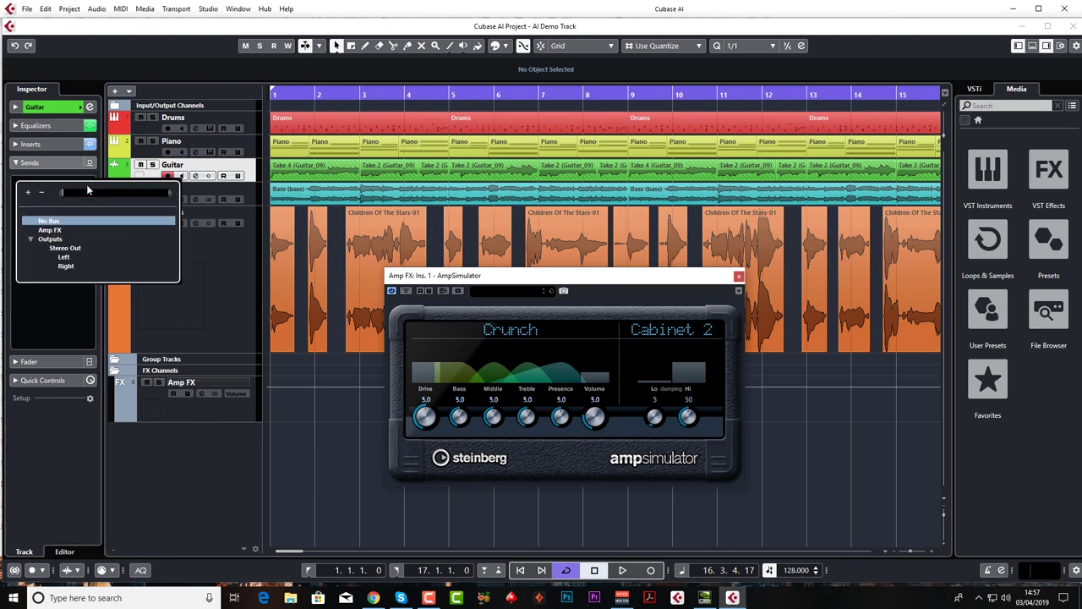
{"action": "left_click", "coordinate": [50, 230]}
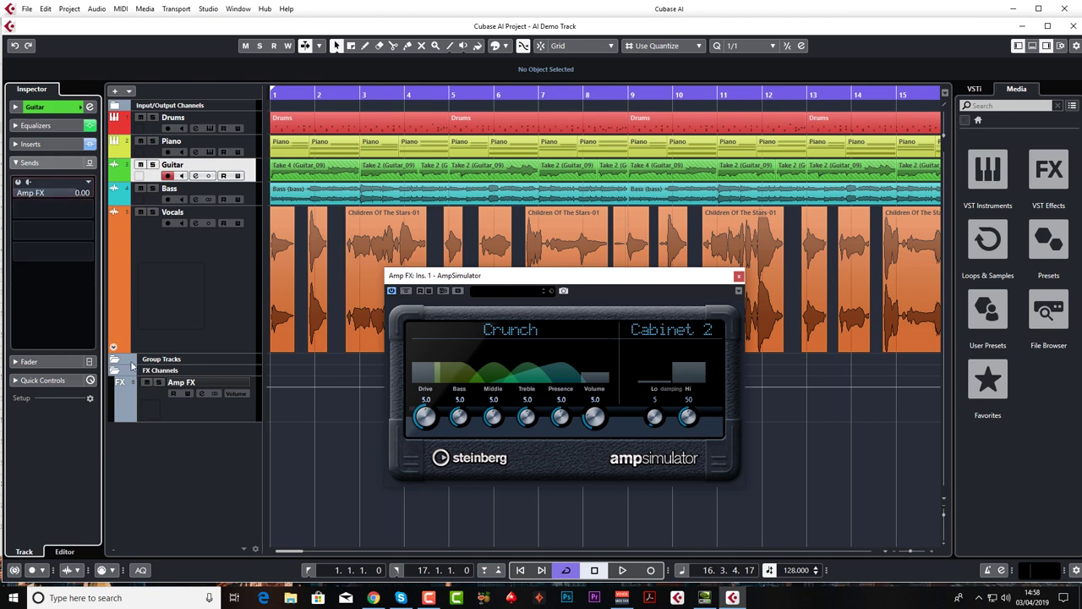
{"action": "left_click", "coordinate": [17, 182]}
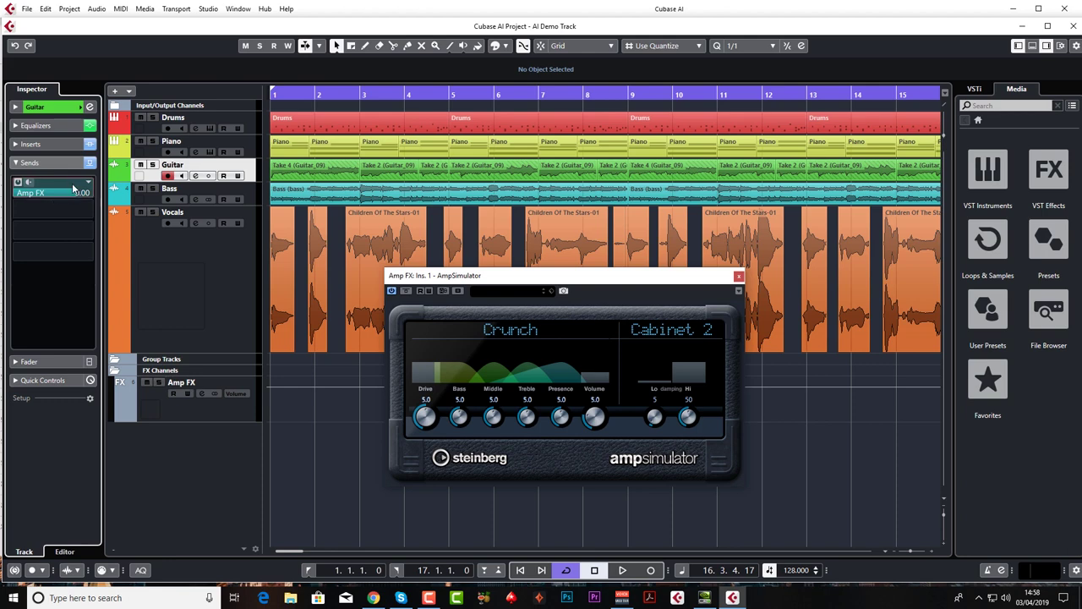
{"action": "left_click_drag", "start_coordinate": [72, 196], "coordinate": [24, 202]}
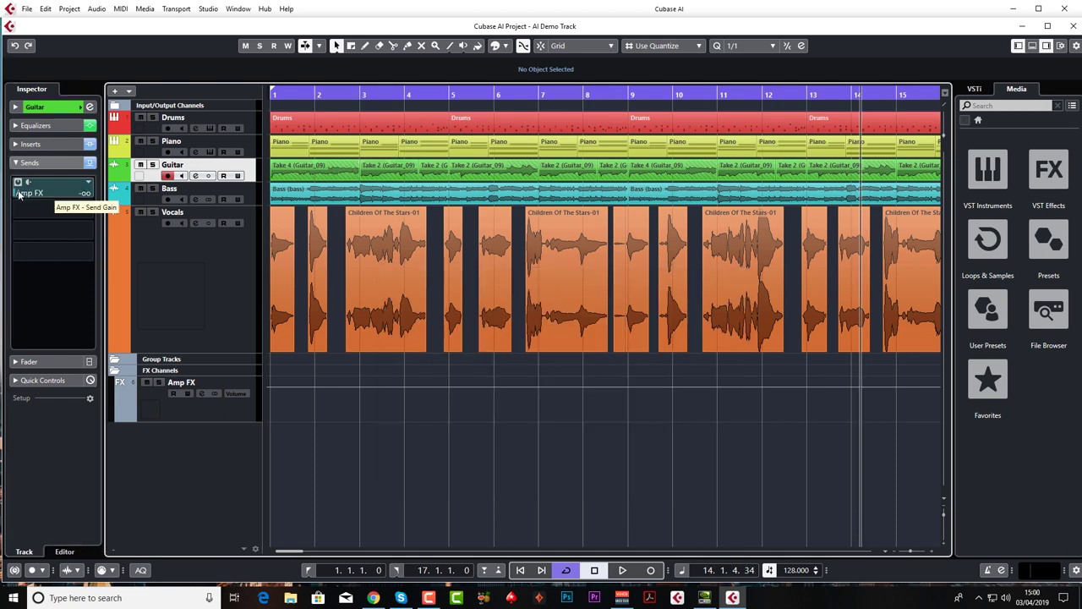
{"action": "left_click", "coordinate": [13, 197]}
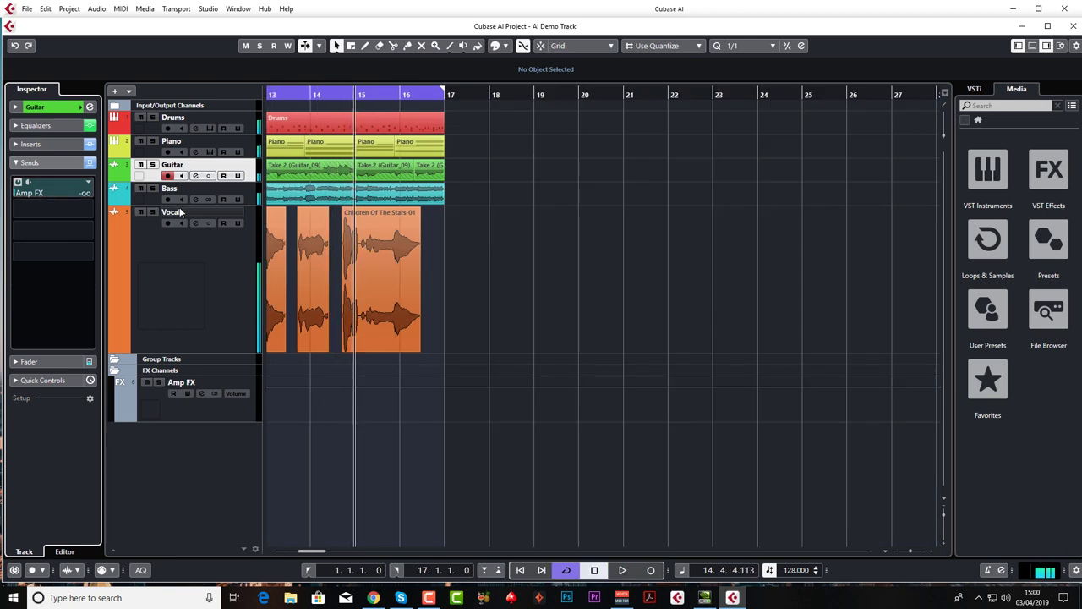
- Mute the Vocals, Bass and Piano tracks
{"action": "left_click", "coordinate": [140, 211]}
{"action": "left_click", "coordinate": [140, 188]}
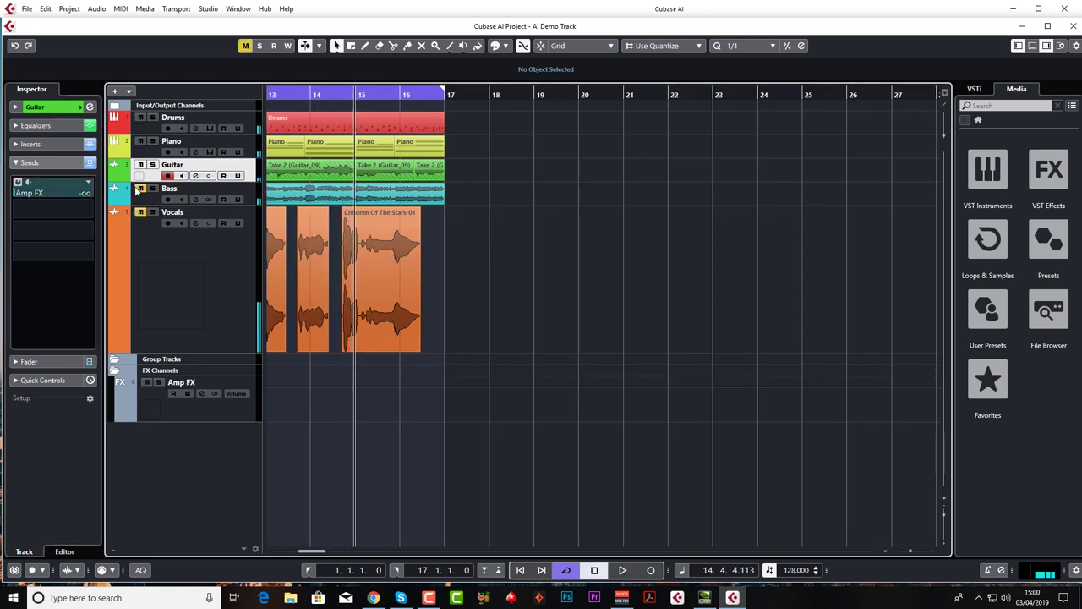
{"action": "left_click", "coordinate": [141, 141]}
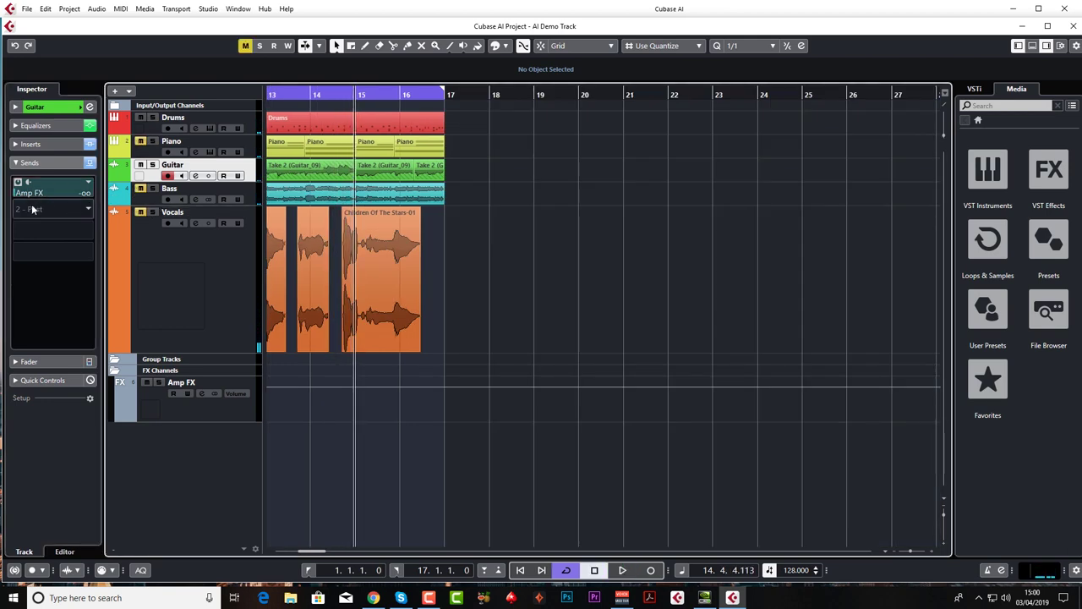
- Raise the Guitar track's Amp FX send gain to -16.4 during playback, and stop the playback
{"action": "key", "text": "space"}
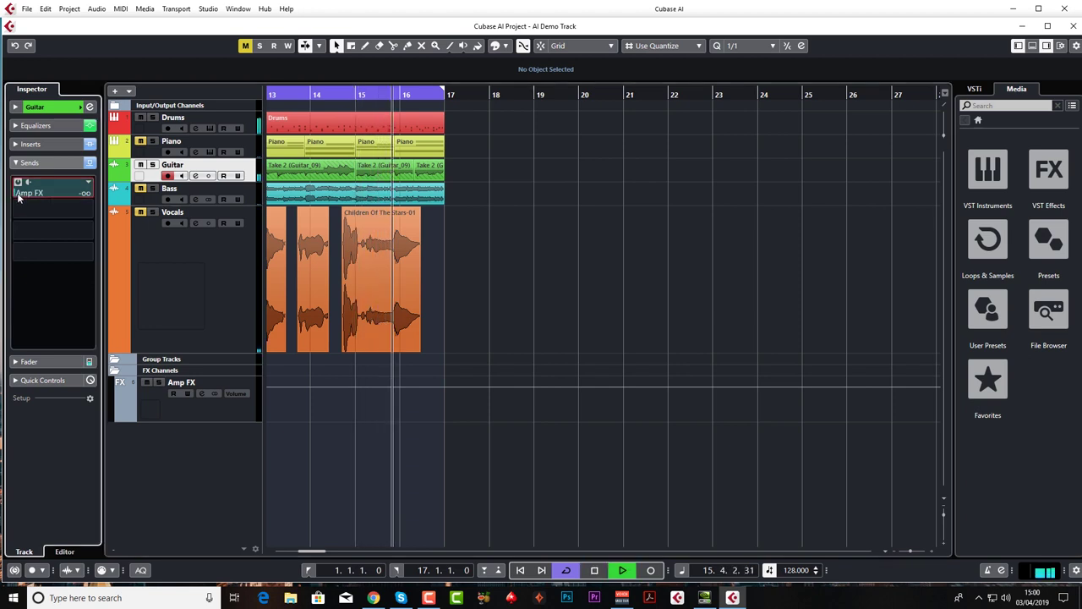
{"action": "left_click_drag", "start_coordinate": [16, 194], "coordinate": [48, 197]}
{"action": "key", "text": "space"}
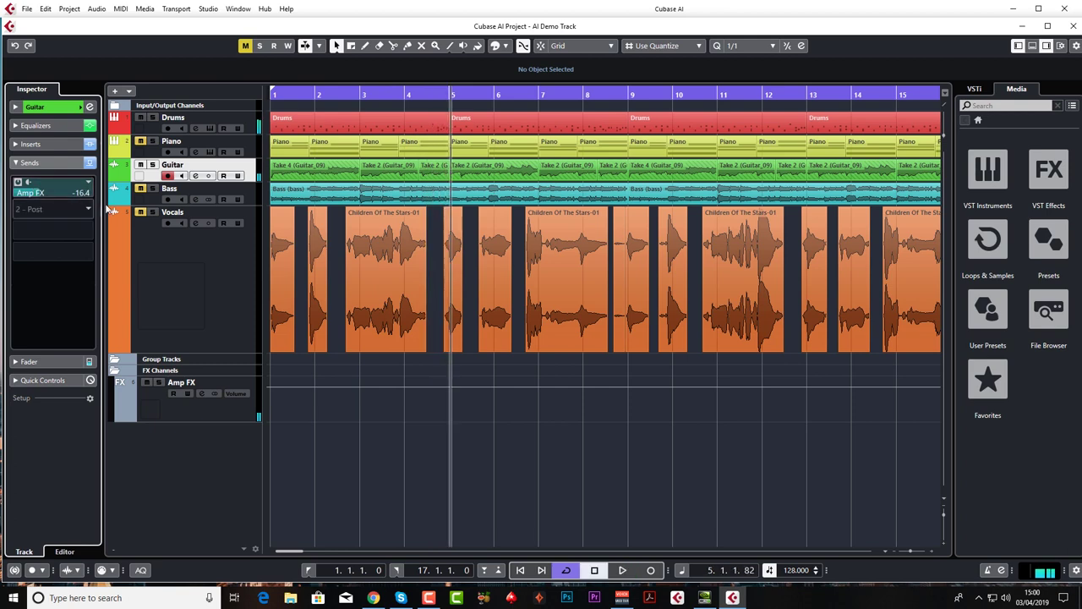
- Load the "ACDC - Young" preset into the AmpSimulator on the Amp FX channel
{"action": "left_click", "coordinate": [203, 409]}
{"action": "left_click", "coordinate": [201, 393]}
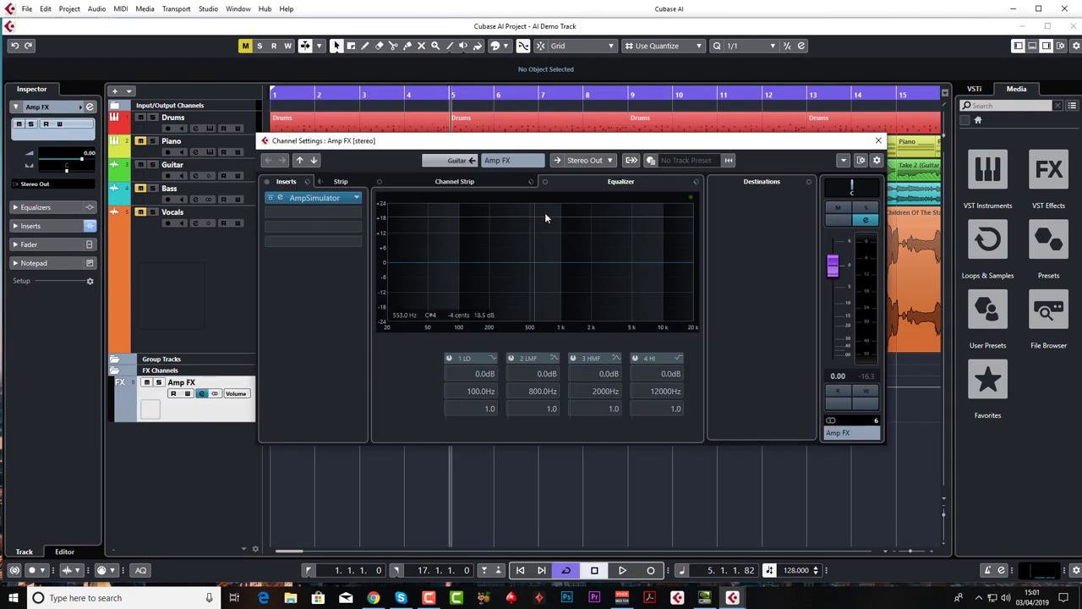
{"action": "left_click", "coordinate": [280, 197]}
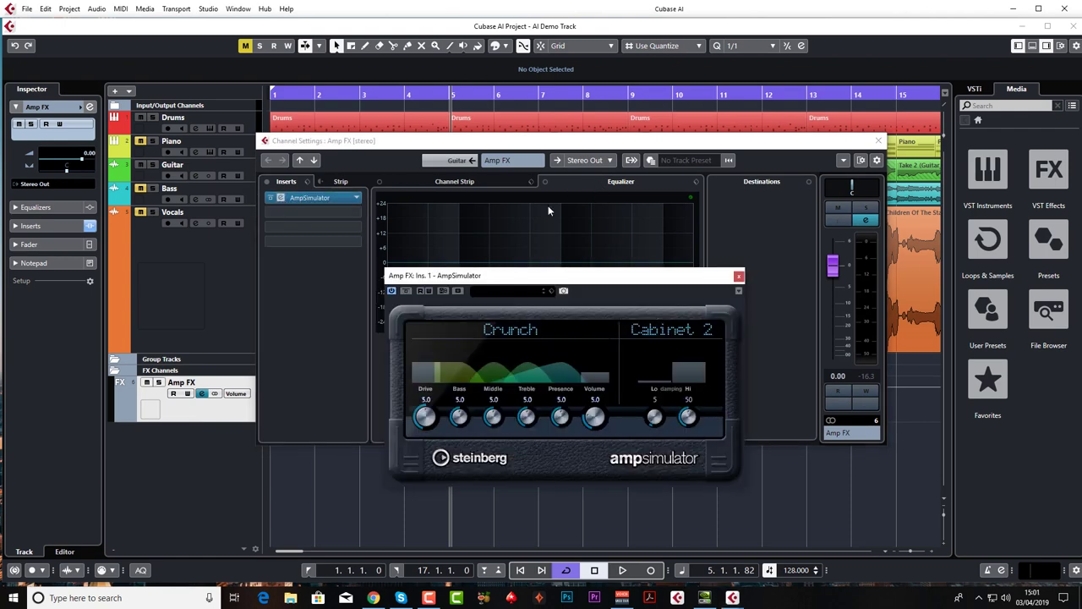
{"action": "left_click", "coordinate": [503, 295]}
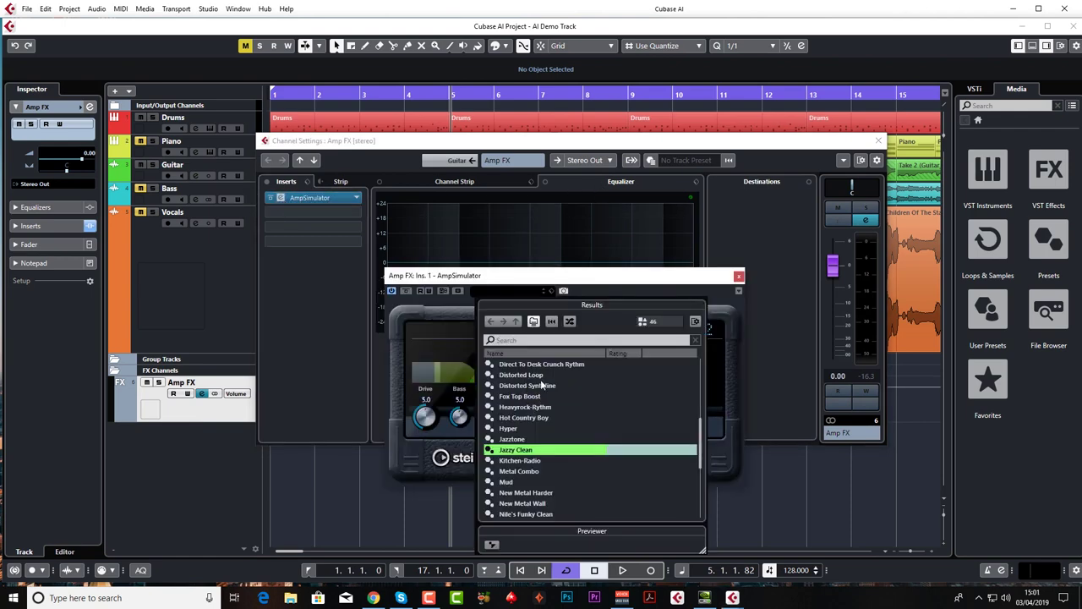
{"action": "scroll", "coordinate": [541, 398], "scroll_direction": "up", "scroll_amount": 5}
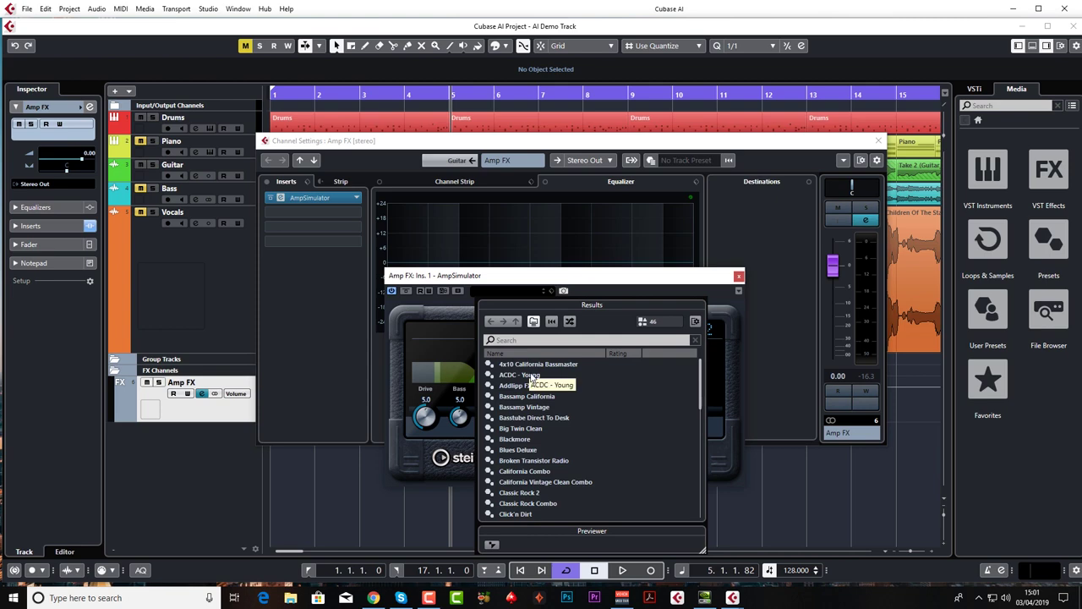
{"action": "left_click", "coordinate": [531, 377]}
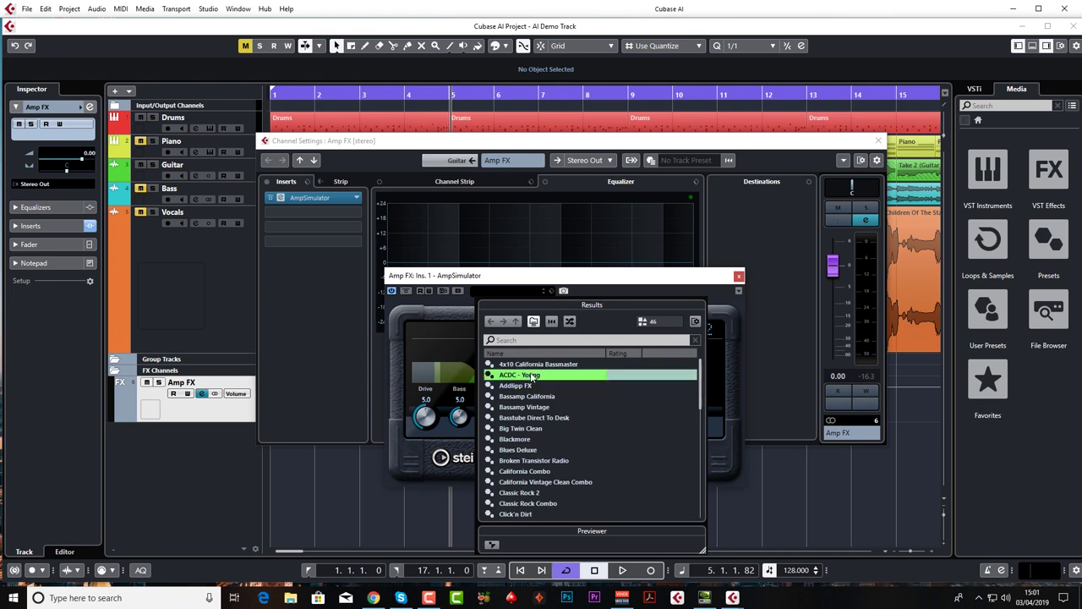
- Set the Guitar track's Amp FX send gain to -16.0 during playback, and browse the AmpSimulator's presets
{"action": "left_click", "coordinate": [127, 169]}
{"action": "key", "text": "space"}
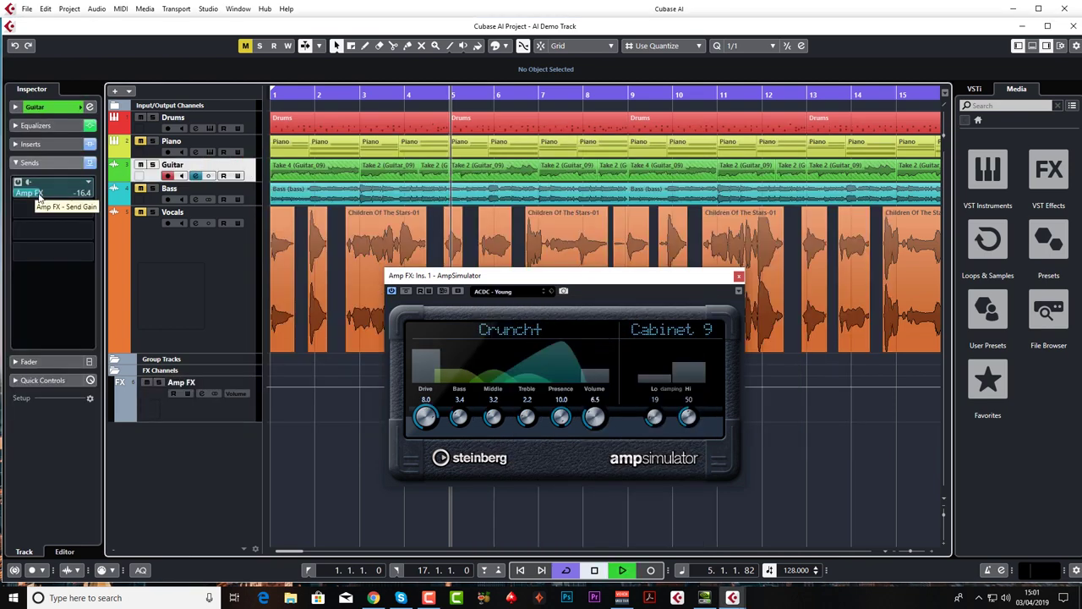
{"action": "scroll", "coordinate": [38, 196], "scroll_direction": "up", "scroll_amount": 4}
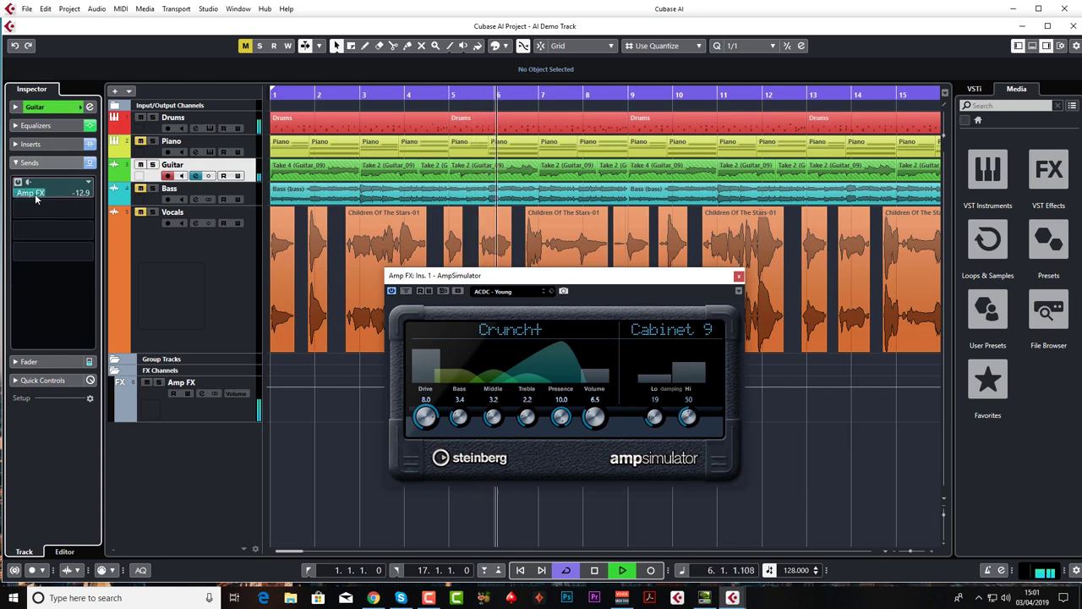
{"action": "mouse_move", "coordinate": [35, 197]}
{"action": "left_mouse_down"}
{"action": "mouse_move", "coordinate": [61, 198]}
{"action": "mouse_move", "coordinate": [28, 197]}
{"action": "left_mouse_up"}
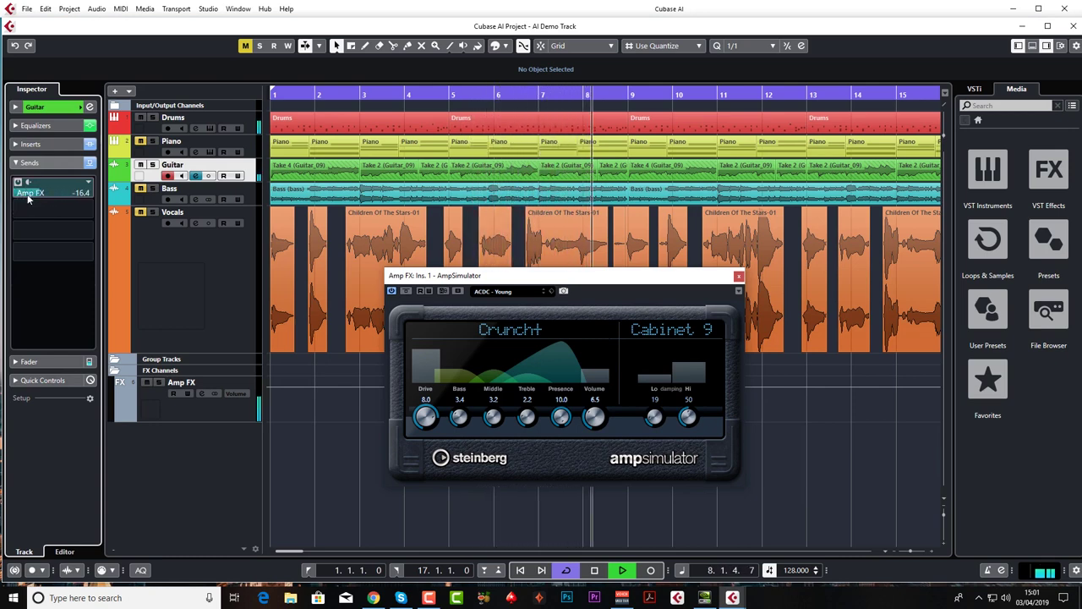
{"action": "scroll", "coordinate": [28, 197], "scroll_direction": "down", "scroll_amount": 2}
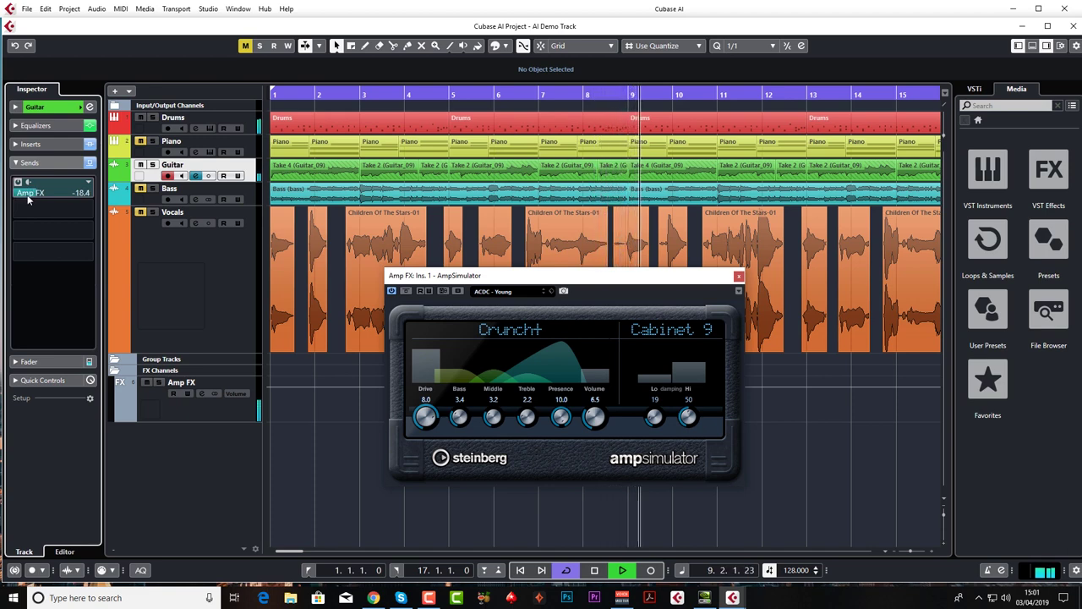
{"action": "scroll", "coordinate": [28, 197], "scroll_direction": "up", "scroll_amount": 2}
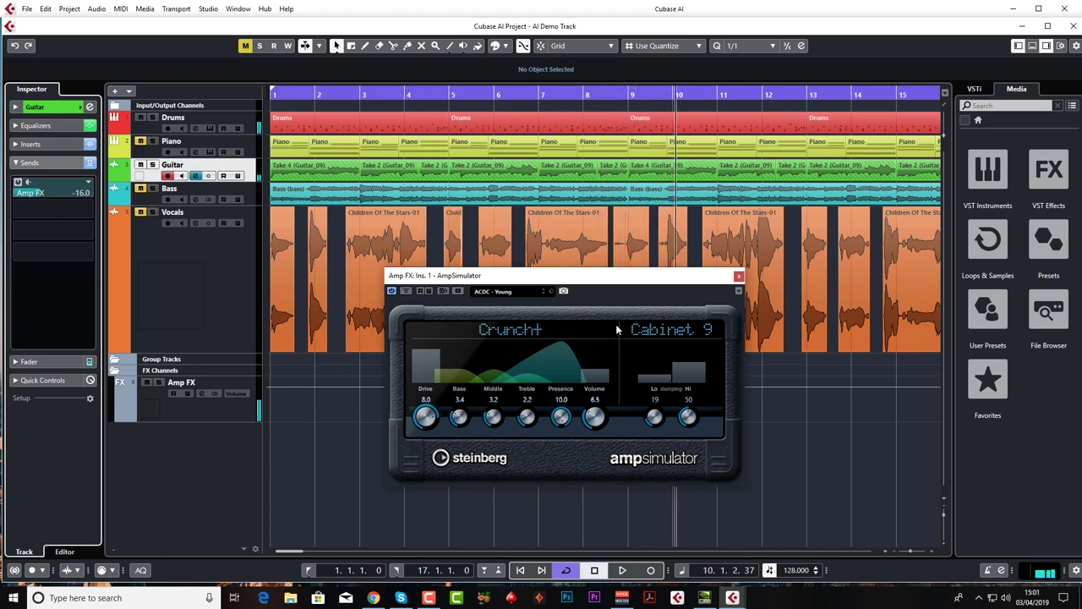
{"action": "left_click", "coordinate": [515, 293]}
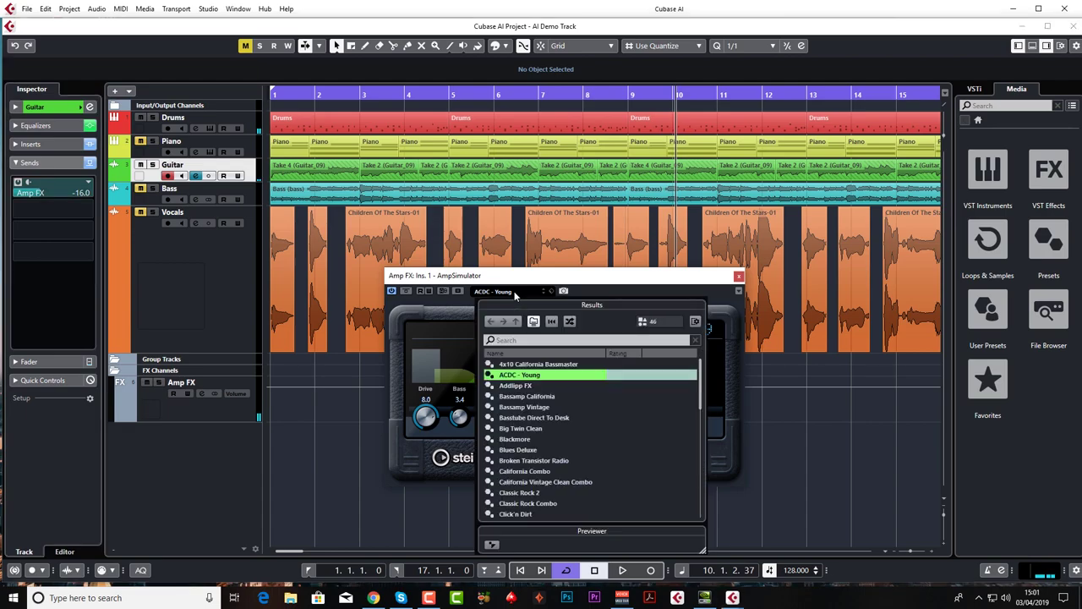
{"action": "scroll", "coordinate": [548, 424], "scroll_direction": "down", "scroll_amount": 3}
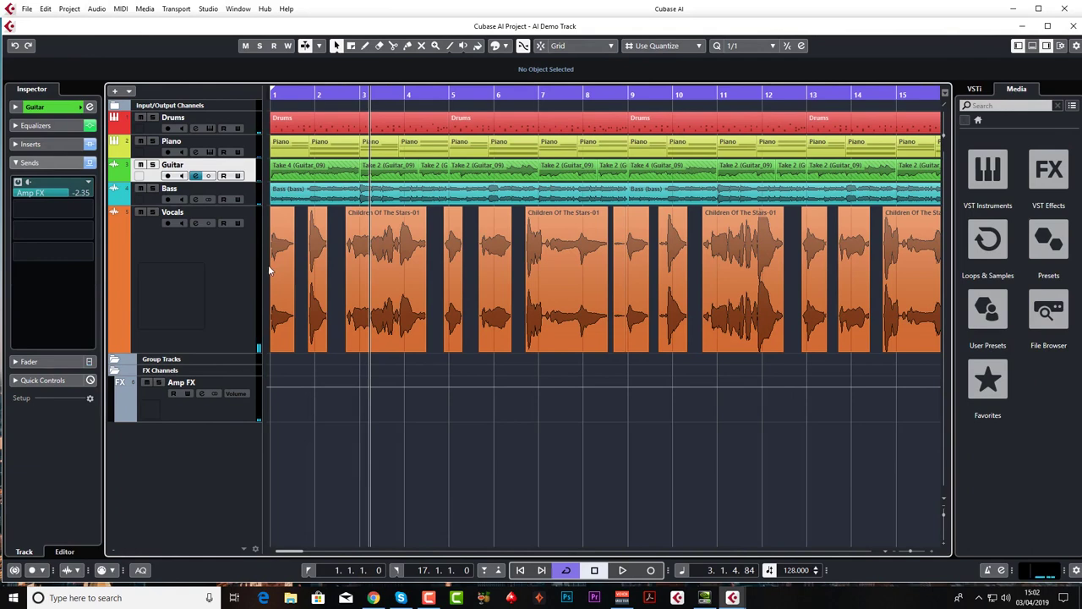
- Open the channel settings of the Vocals track and show its channel strip
{"action": "key", "text": "g"}
{"action": "key", "text": "g"}
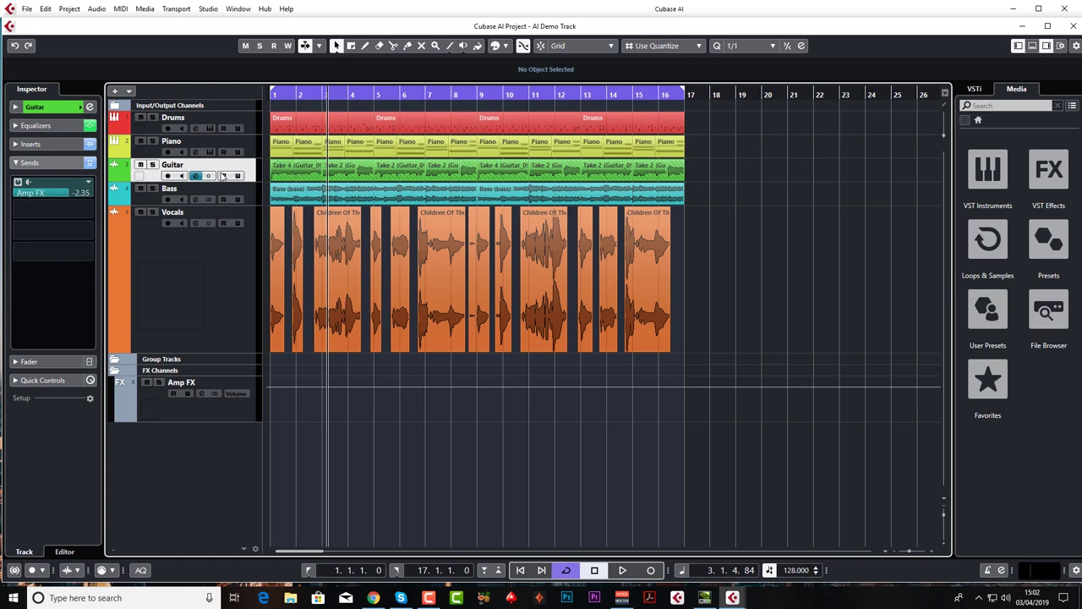
{"action": "left_click", "coordinate": [203, 251]}
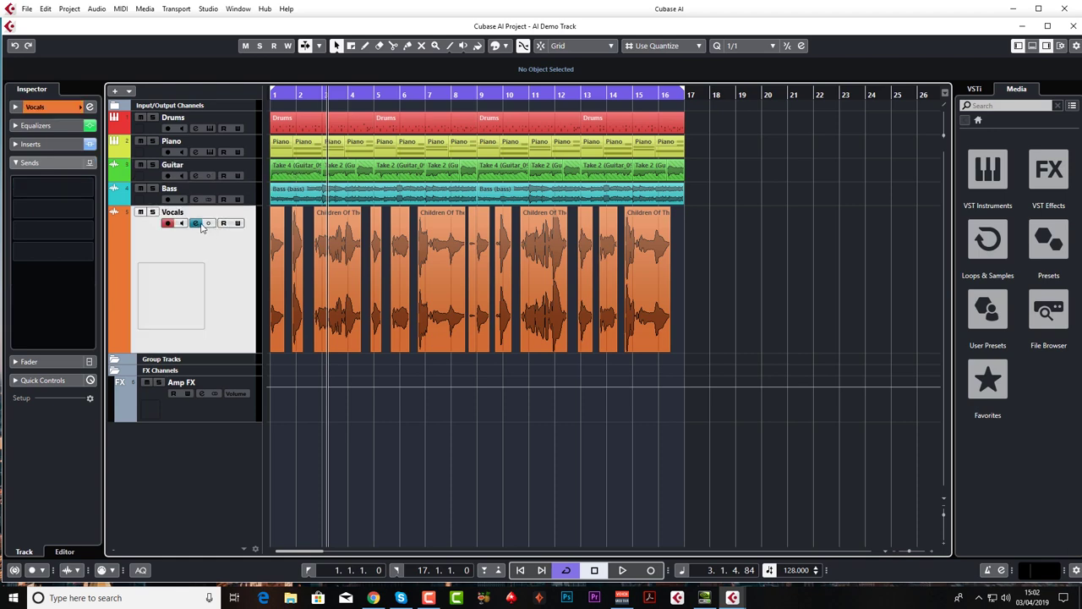
{"action": "left_click", "coordinate": [196, 223]}
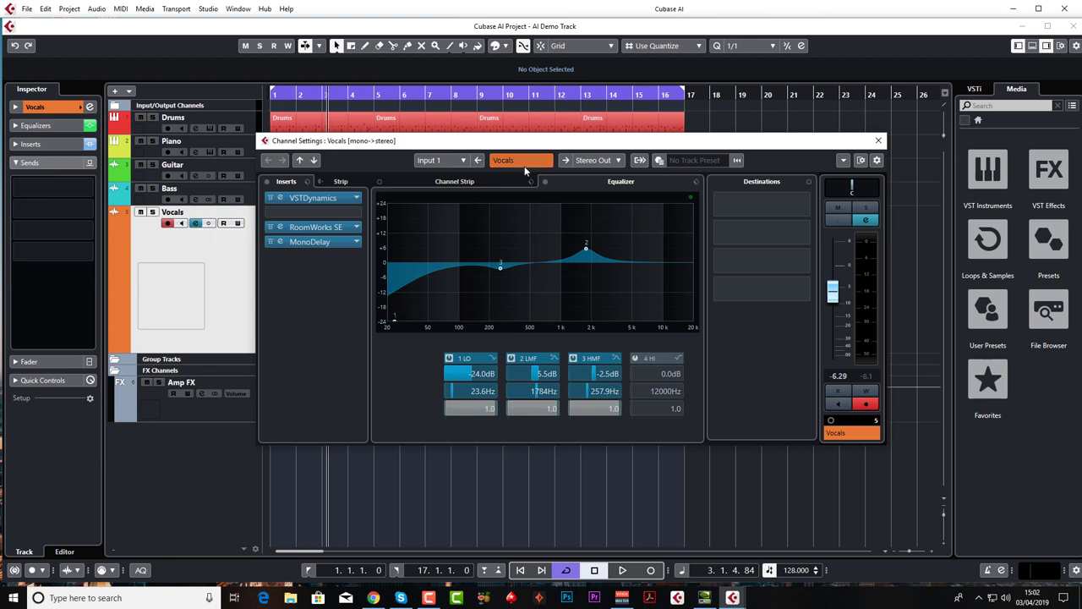
{"action": "left_click", "coordinate": [477, 182]}
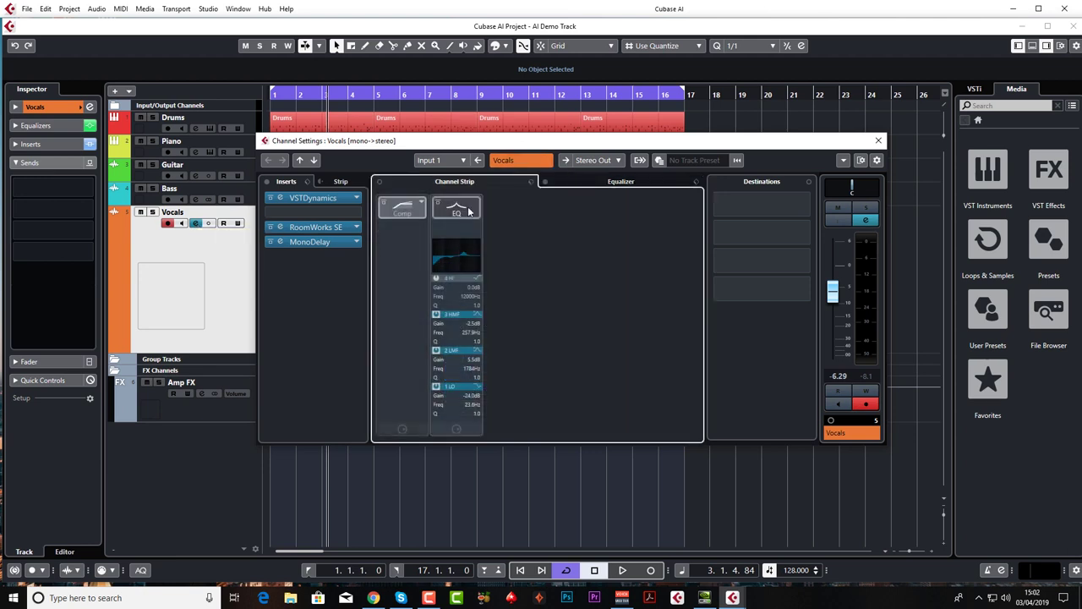
- Browse the strip presets available for the Vocals channel without loading one, and close the channel settings
{"action": "left_click", "coordinate": [531, 183]}
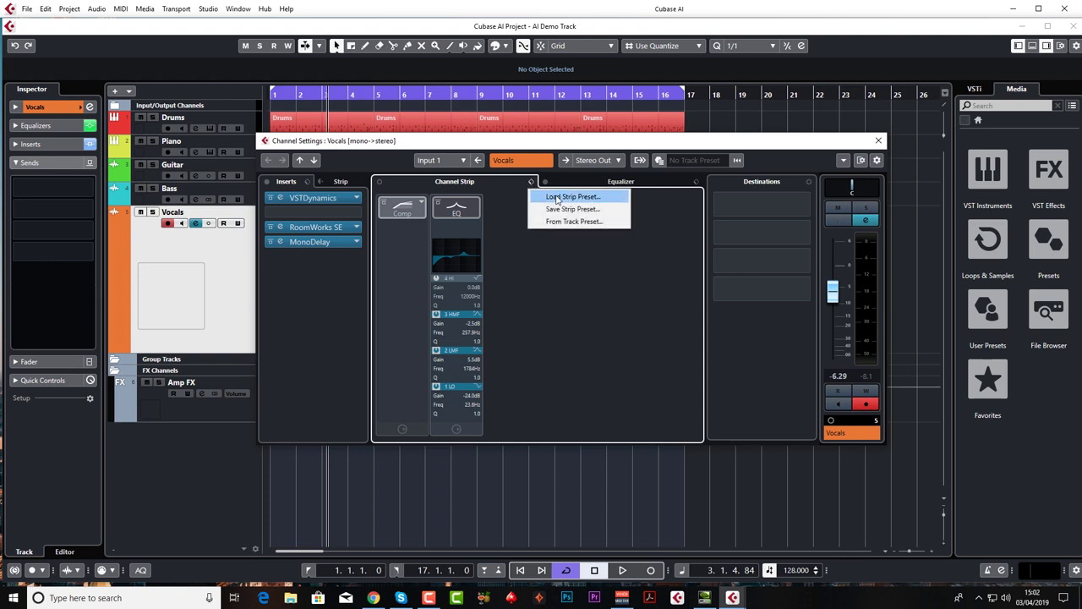
{"action": "left_click", "coordinate": [557, 197]}
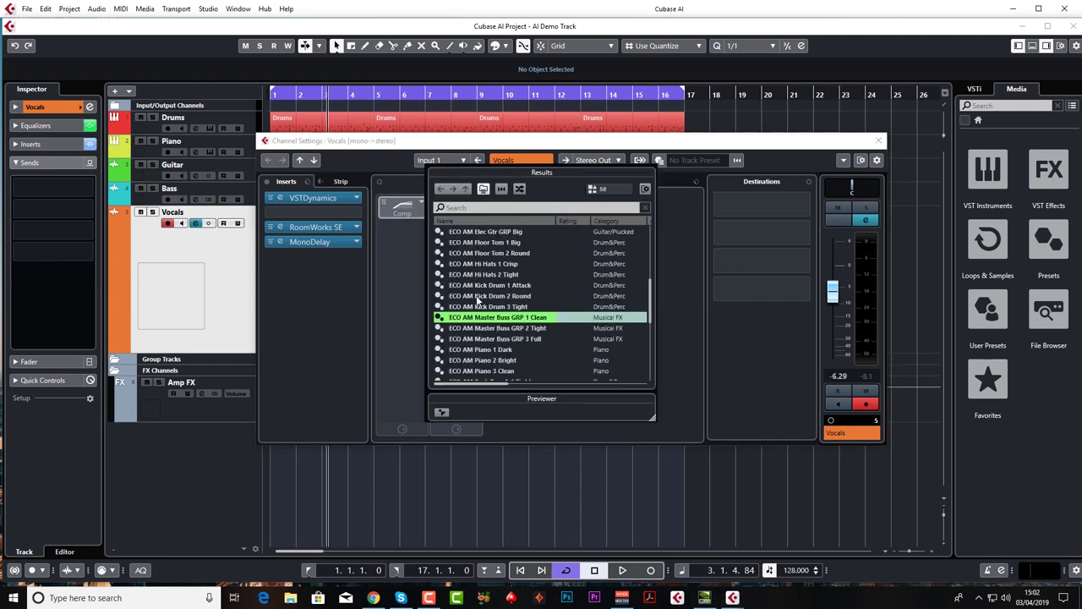
{"action": "scroll", "coordinate": [479, 302], "scroll_direction": "down", "scroll_amount": 5}
{"action": "scroll", "coordinate": [481, 302], "scroll_direction": "up", "scroll_amount": 8}
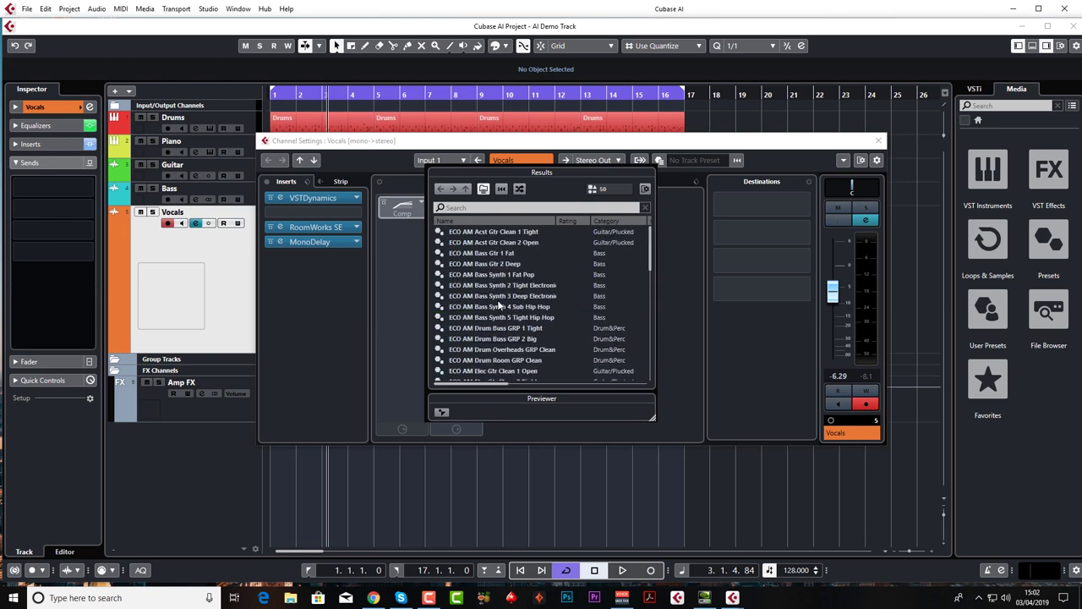
{"action": "scroll", "coordinate": [500, 306], "scroll_direction": "down", "scroll_amount": 2}
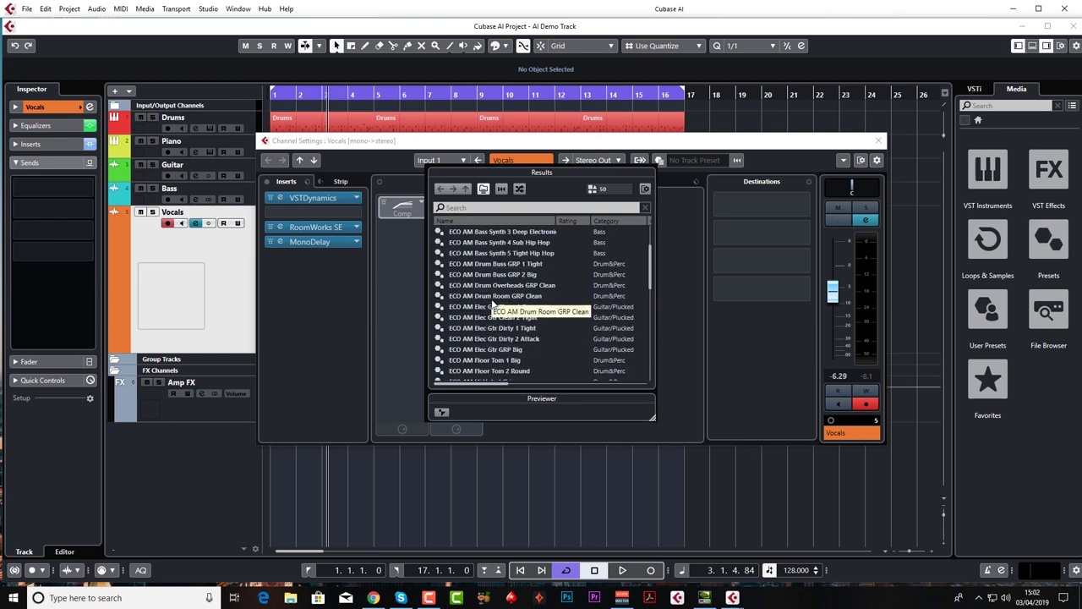
{"action": "scroll", "coordinate": [508, 311], "scroll_direction": "up", "scroll_amount": 2}
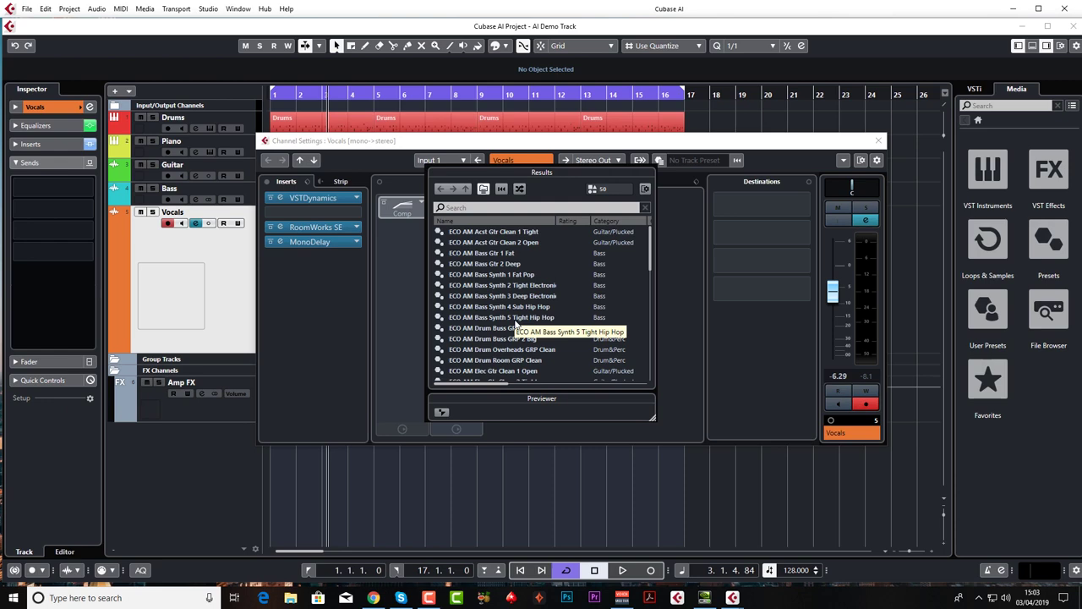
{"action": "left_click", "coordinate": [675, 217]}
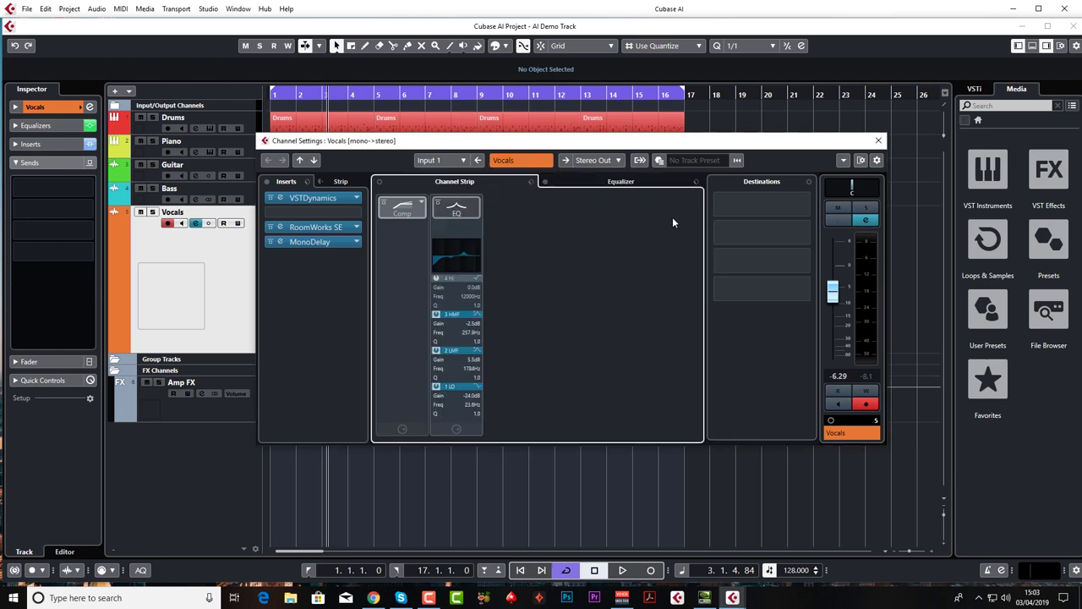
{"action": "left_click", "coordinate": [878, 141]}
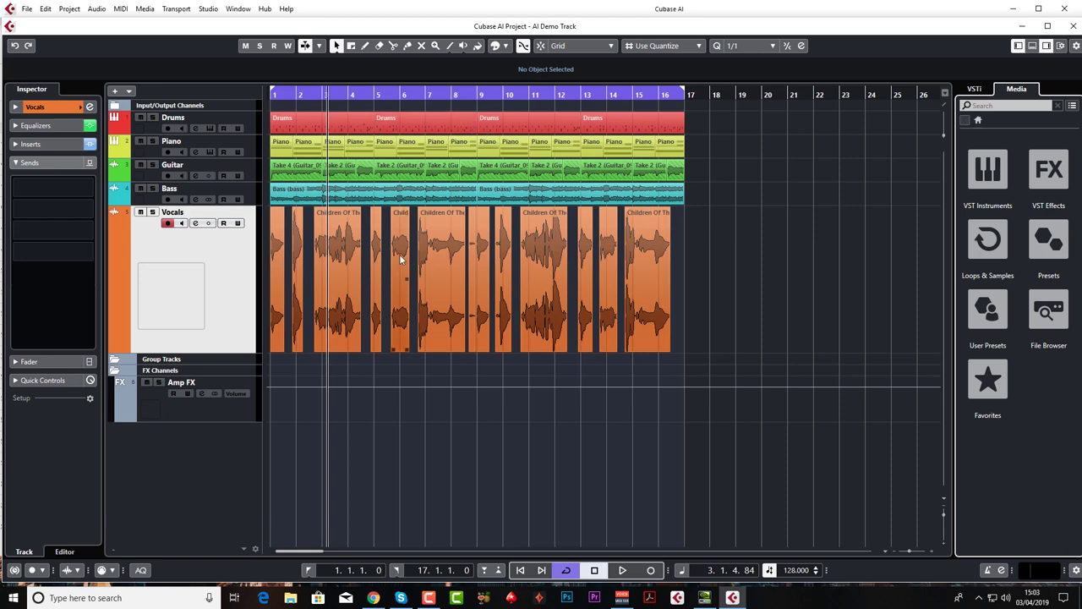
- Play the full mix from the start of the project for a few bars and stop the playback
{"action": "key", "text": "Home"}
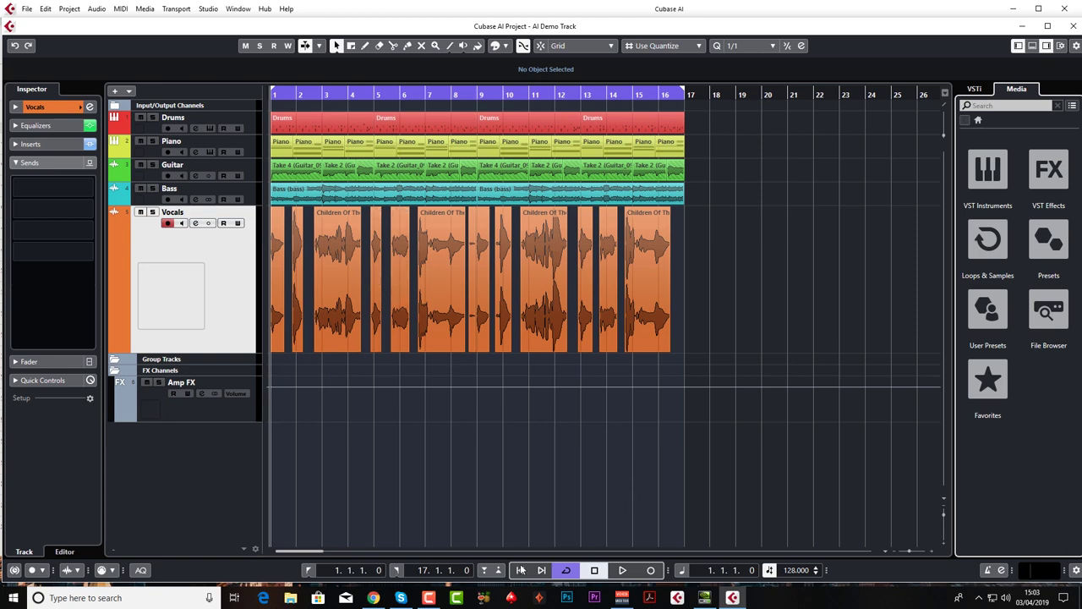
{"action": "key", "text": "space"}
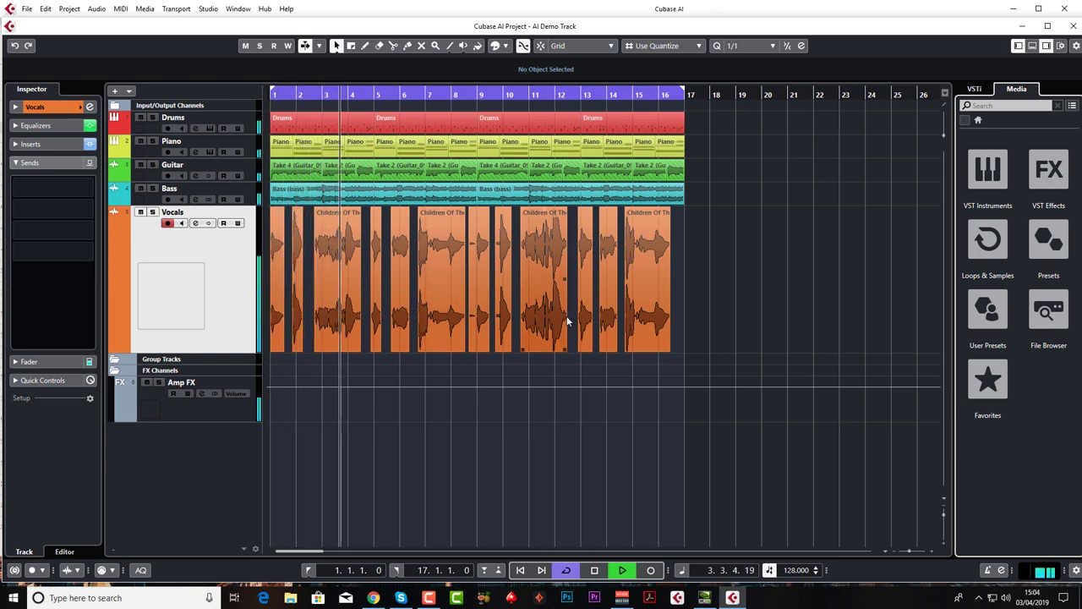
{"action": "key", "text": "space"}
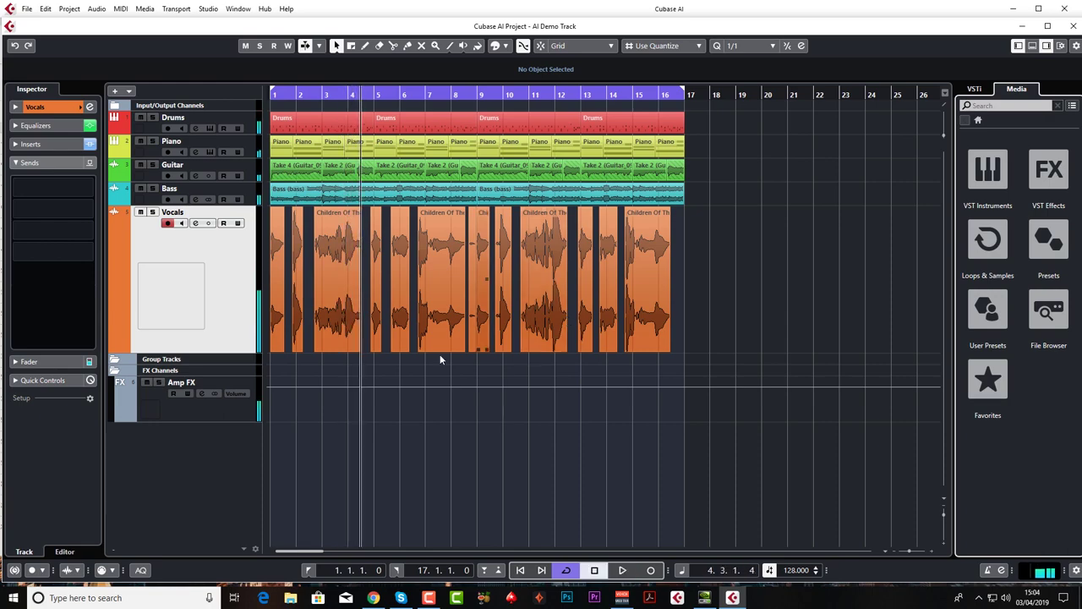
- Insert a Limiter in the third insert slot of the Stereo Out channel and set its output to -0.1 dB
{"action": "key", "text": "F3"}
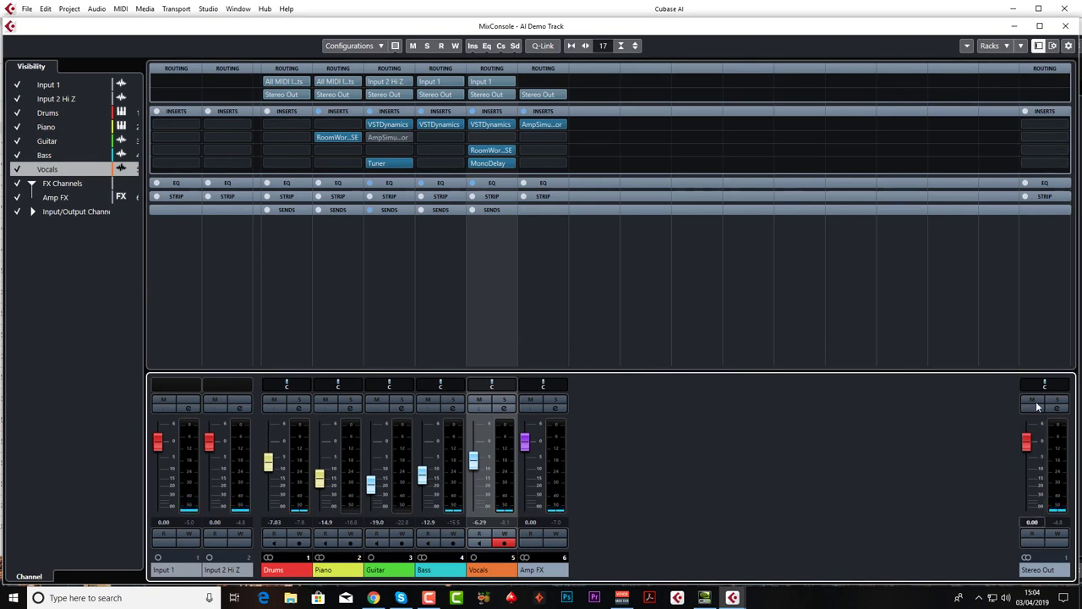
{"action": "left_click", "coordinate": [1035, 148]}
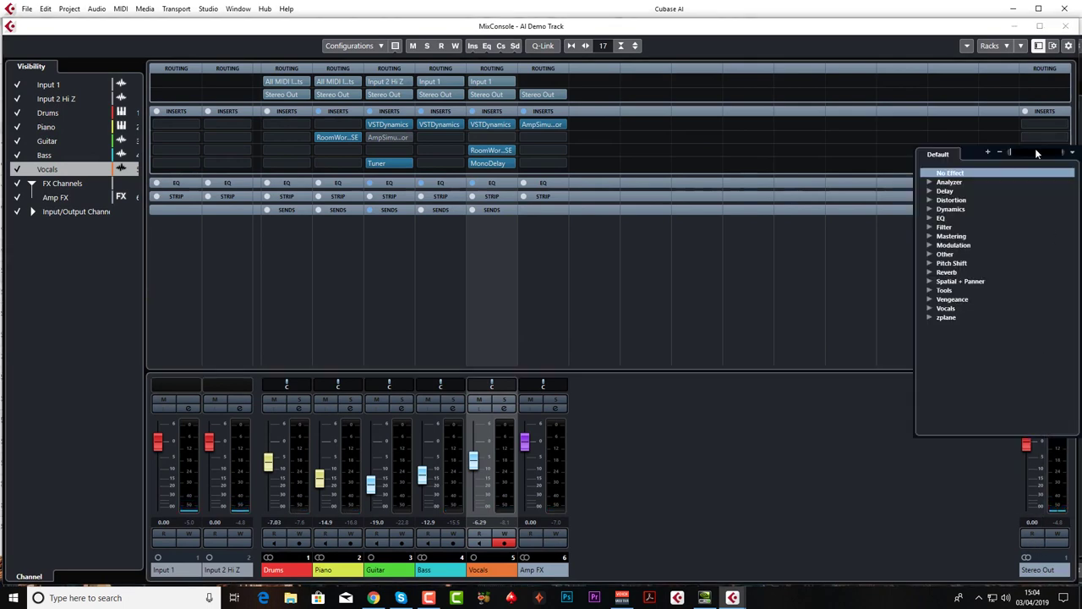
{"action": "left_click", "coordinate": [930, 209]}
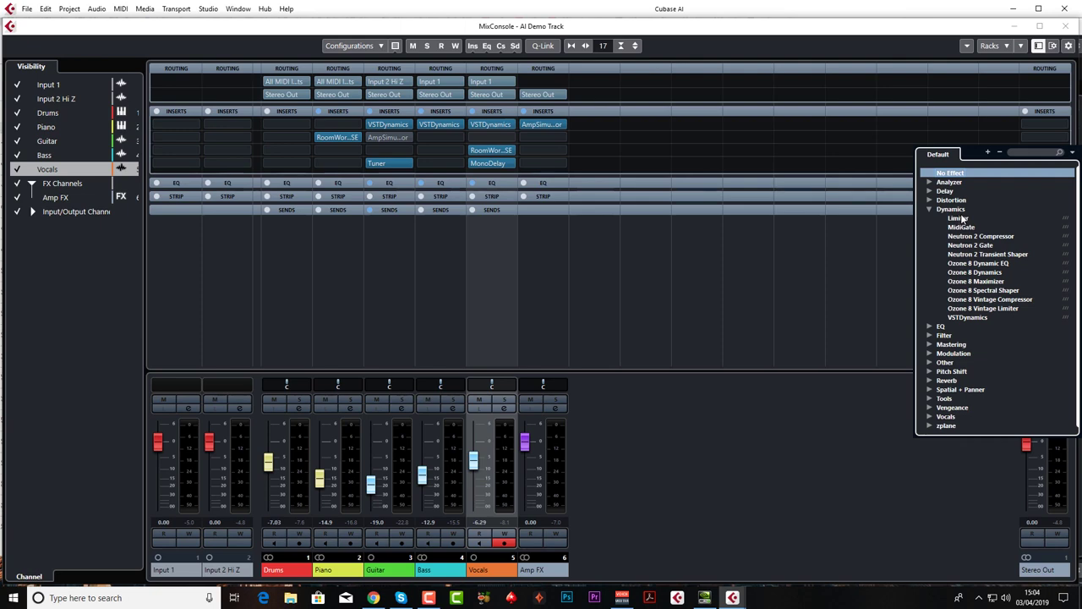
{"action": "left_click", "coordinate": [958, 219]}
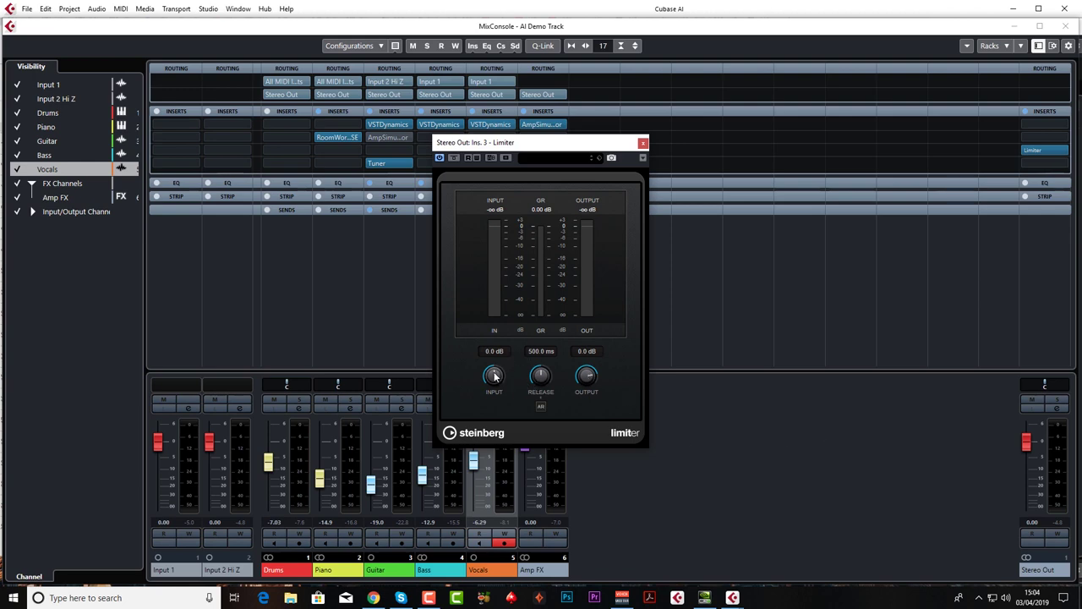
{"action": "left_click", "coordinate": [584, 350]}
{"action": "type", "text": "-0.1"}
{"action": "key", "text": "Return"}
- Raise the Limiter's input gain gradually to 11.3 dB during playback, and bring it back to 8.4 dB
{"action": "key", "text": "space"}
{"action": "left_click_drag", "start_coordinate": [495, 382], "coordinate": [495, 375]}
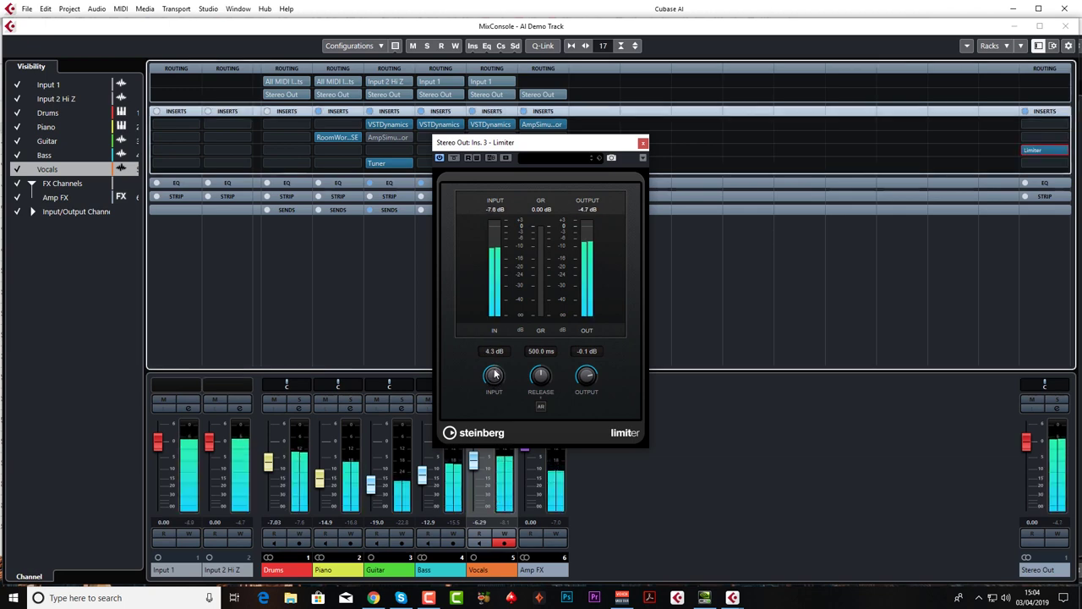
{"action": "scroll", "coordinate": [495, 378], "scroll_direction": "up", "scroll_amount": 1}
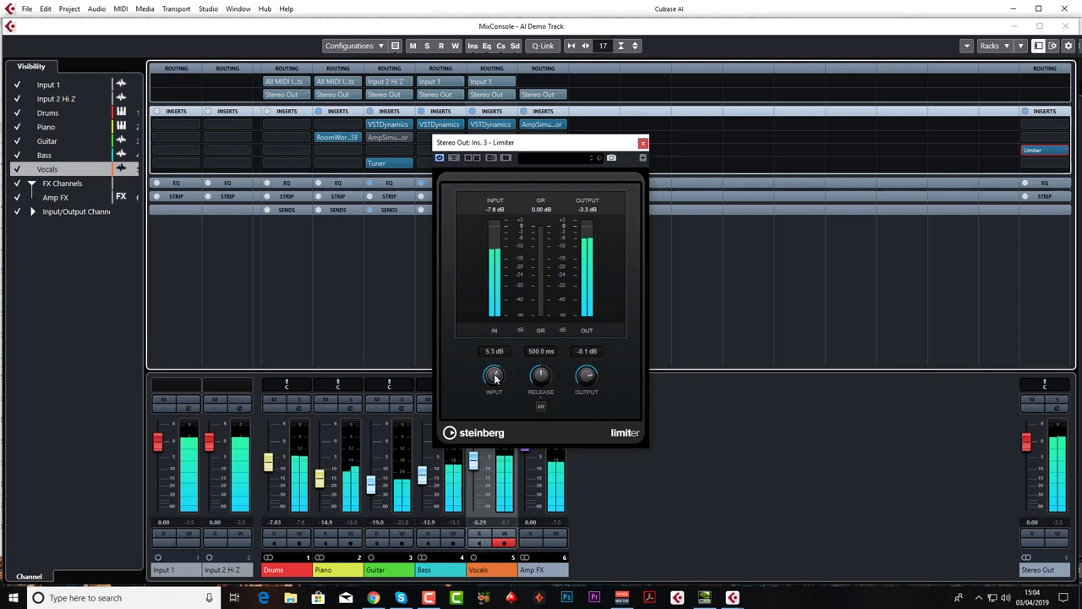
{"action": "scroll", "coordinate": [495, 381], "scroll_direction": "up", "scroll_amount": 2}
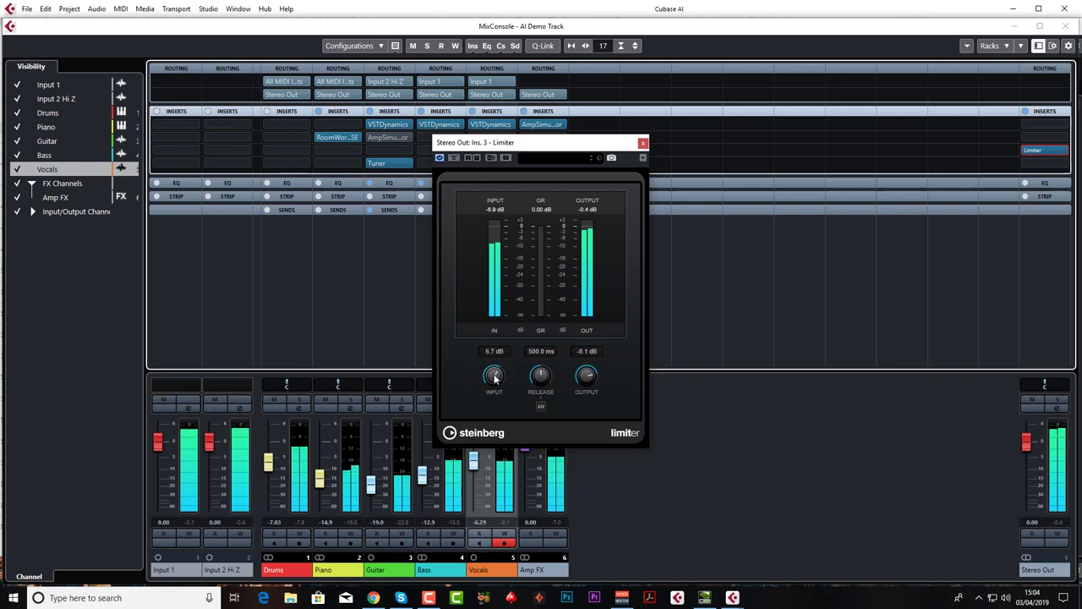
{"action": "scroll", "coordinate": [495, 380], "scroll_direction": "up", "scroll_amount": 2}
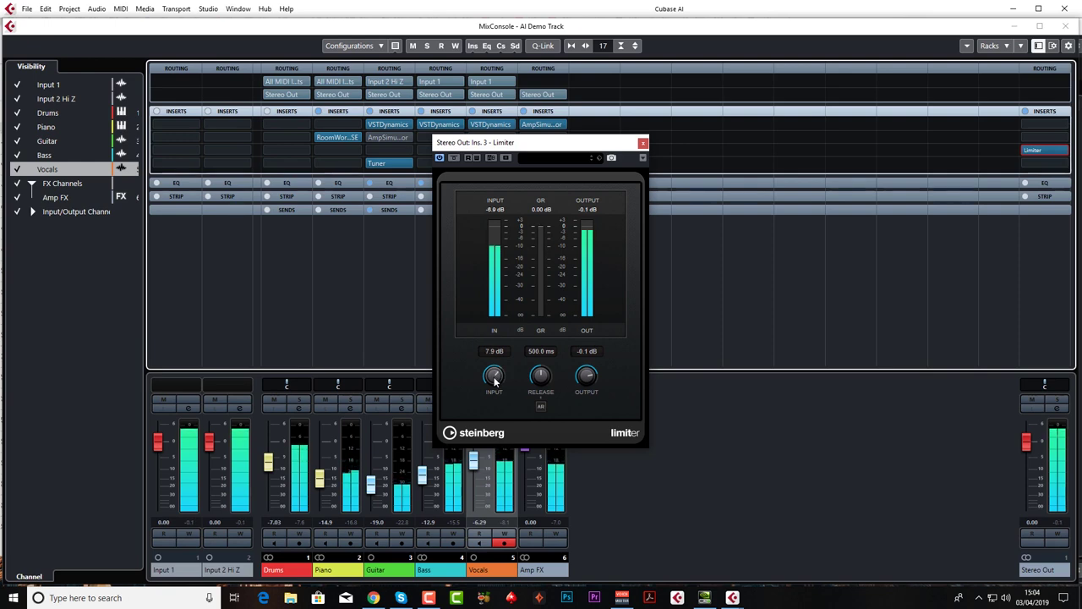
{"action": "scroll", "coordinate": [495, 380], "scroll_direction": "up", "scroll_amount": 2}
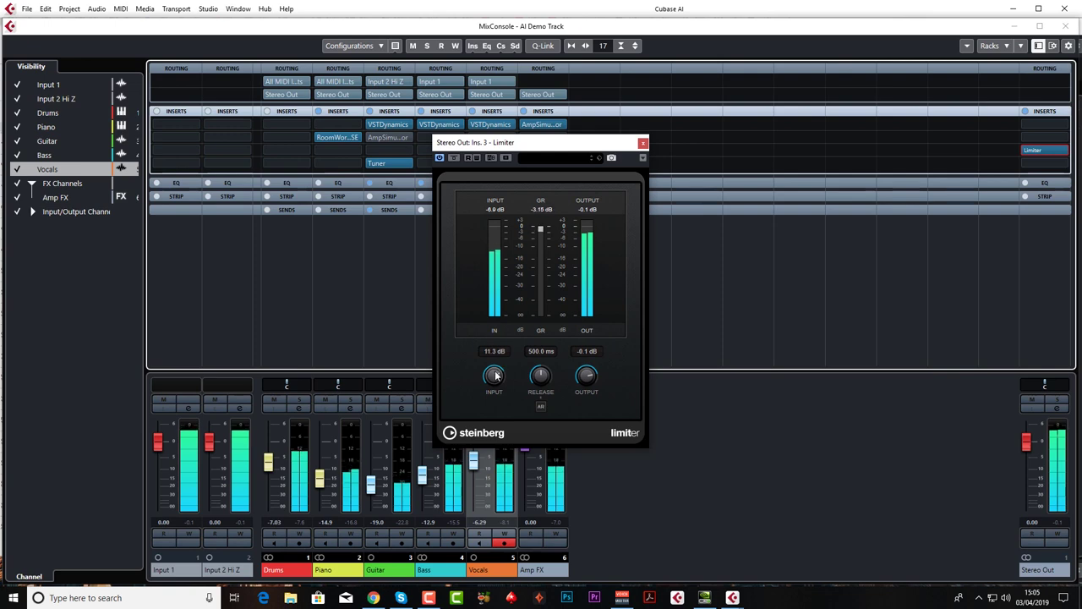
{"action": "scroll", "coordinate": [495, 378], "scroll_direction": "down", "scroll_amount": 2}
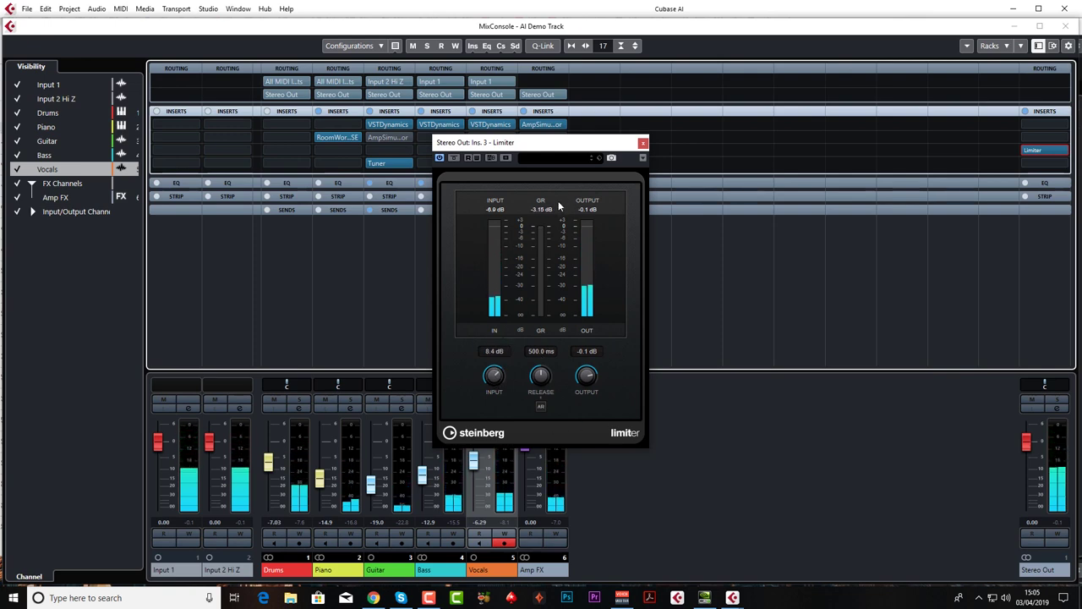
- Reset the Limiter's gain reduction reading during playback and fine-tune its input gain to 6.7 dB
{"action": "key", "text": "space"}
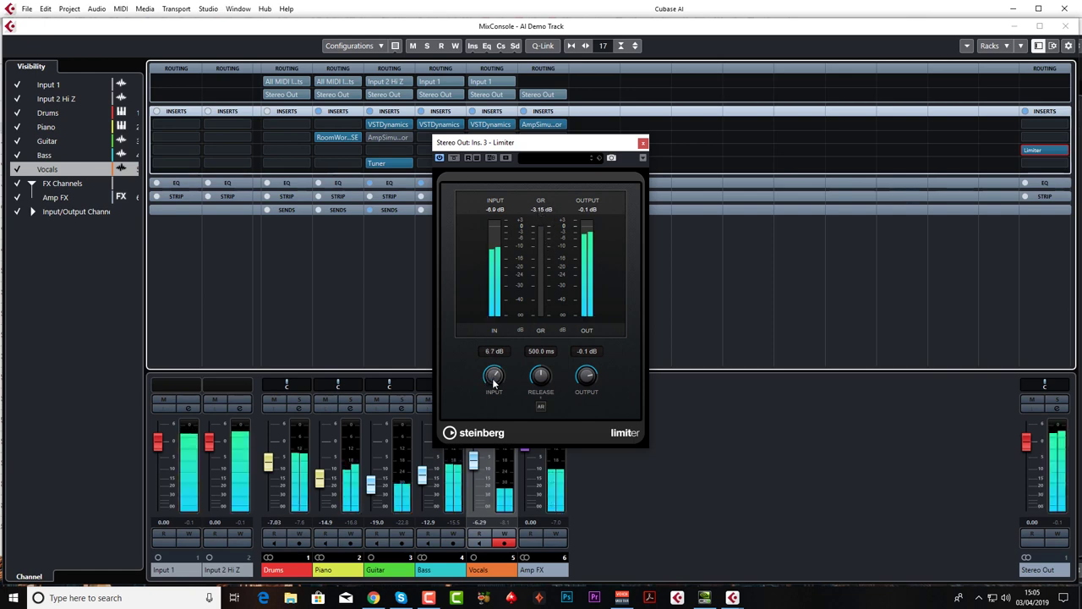
{"action": "scroll", "coordinate": [494, 377], "scroll_direction": "down", "scroll_amount": 4}
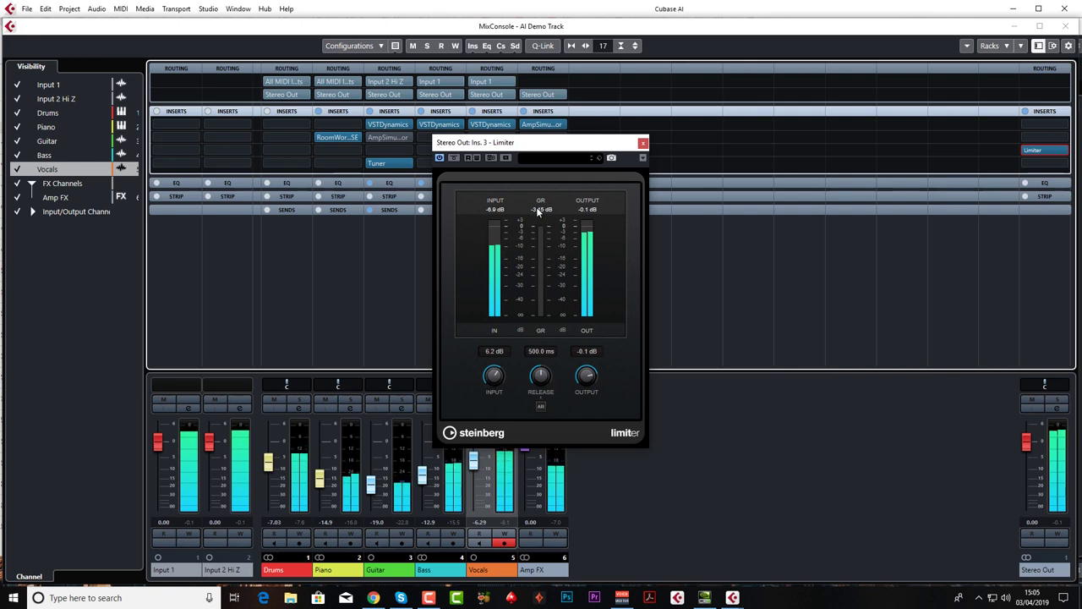
{"action": "left_click", "coordinate": [536, 208]}
{"action": "scroll", "coordinate": [495, 376], "scroll_direction": "up", "scroll_amount": 2}
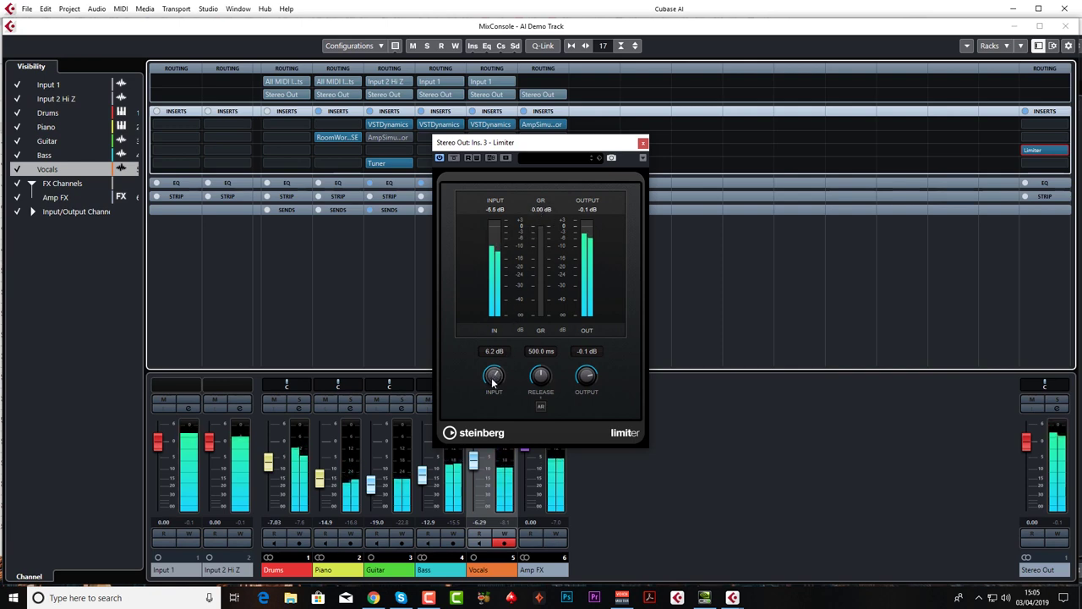
{"action": "scroll", "coordinate": [495, 377], "scroll_direction": "down", "scroll_amount": 1}
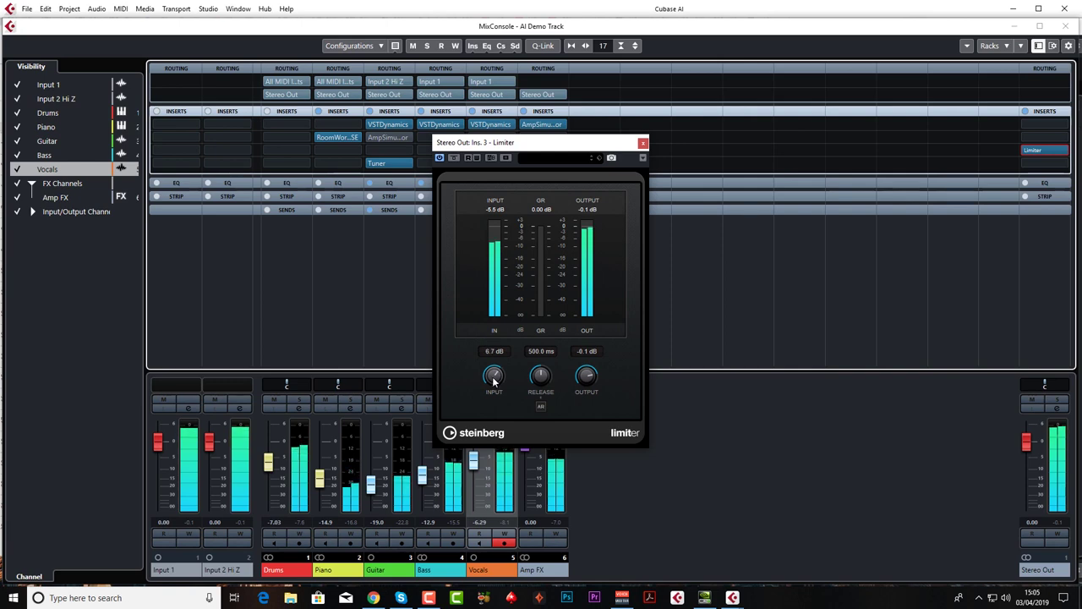
- Close the Limiter and MixConsole, and extend the end of the project's locator range by about one bar to 17.4.4.59
{"action": "left_click", "coordinate": [643, 142]}
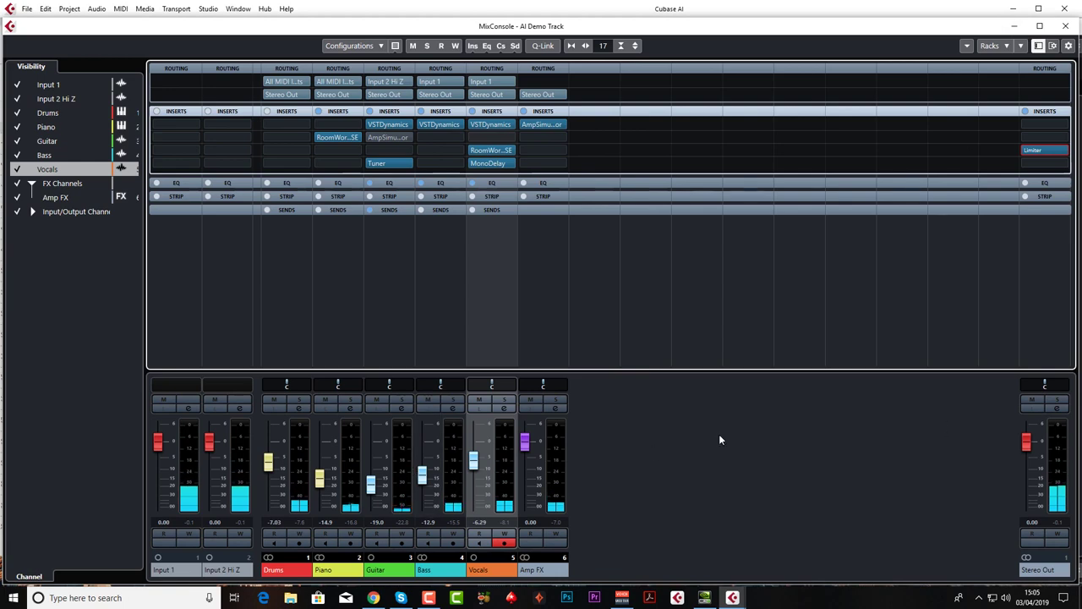
{"action": "left_click", "coordinate": [1066, 25]}
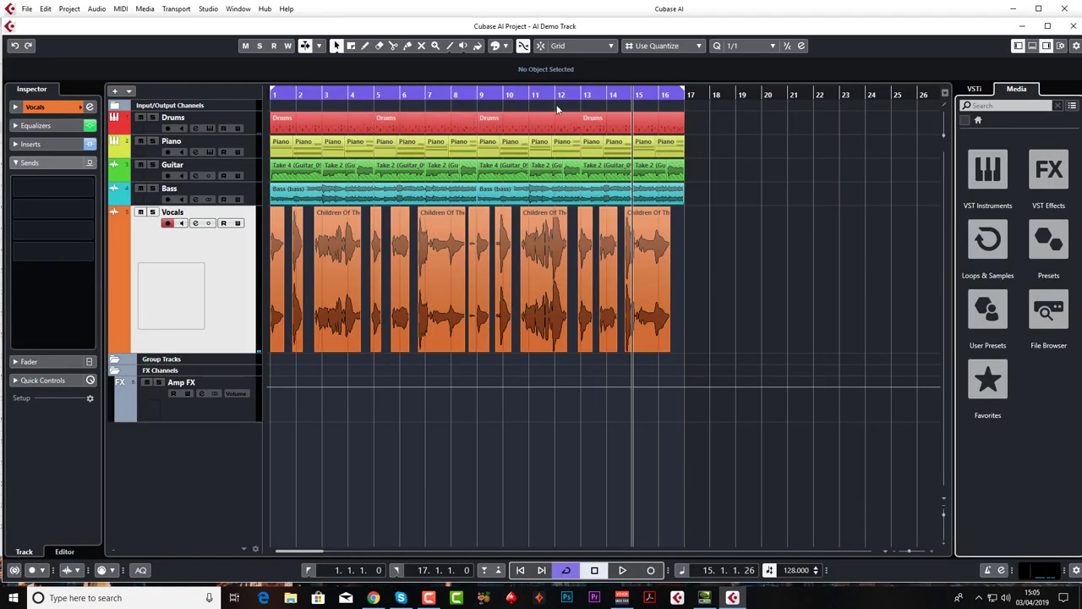
{"action": "key", "text": "Home"}
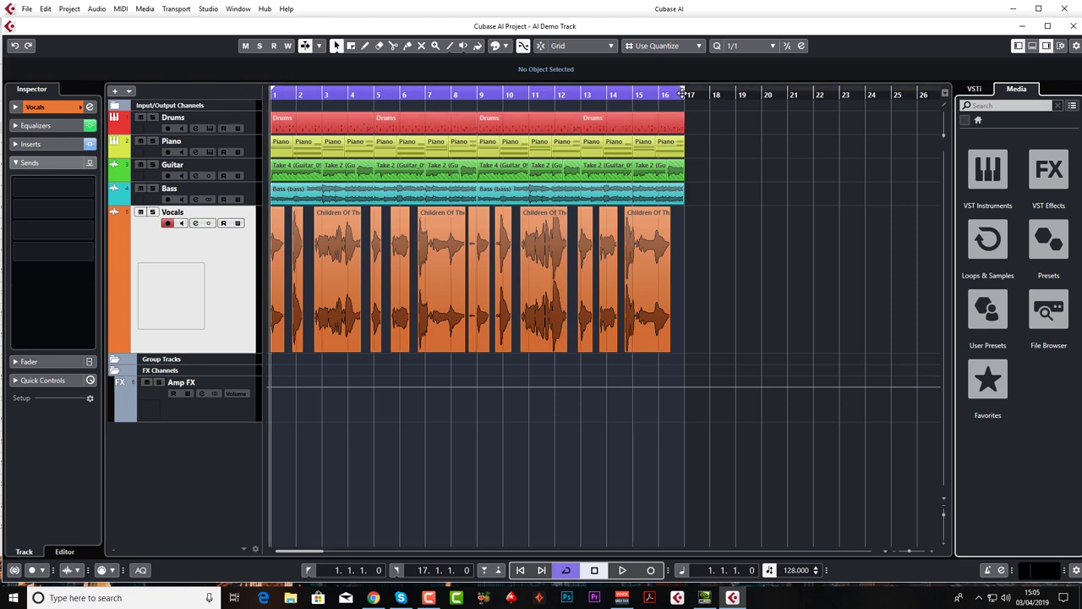
{"action": "left_click_drag", "start_coordinate": [685, 95], "coordinate": [709, 94]}
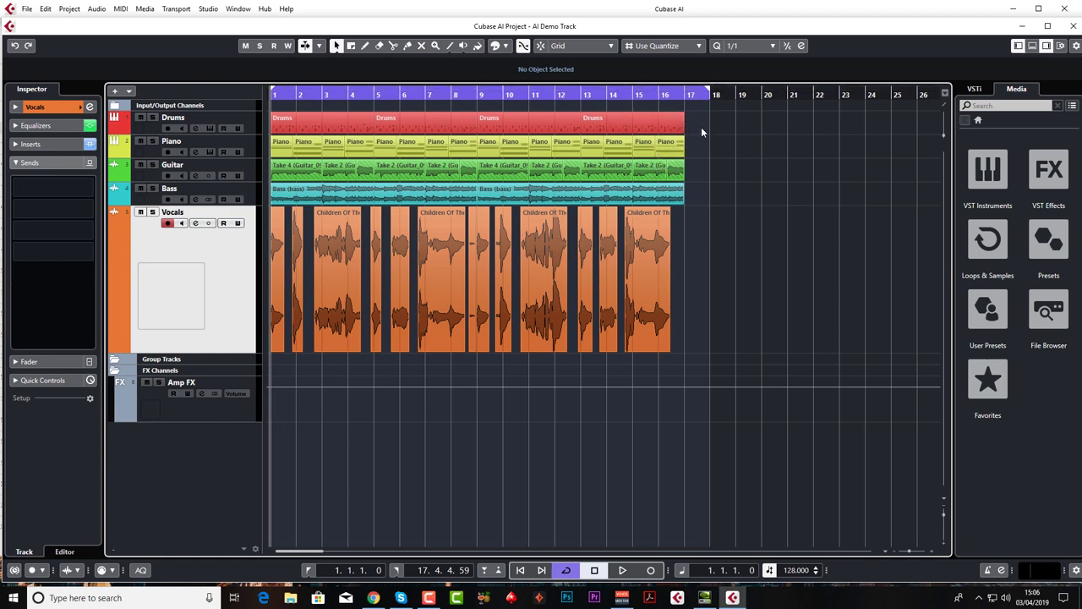
- Open the Audio Mixdown export and confirm the file name AI Version Demo with the Music folder as its location
{"action": "left_click", "coordinate": [29, 12]}
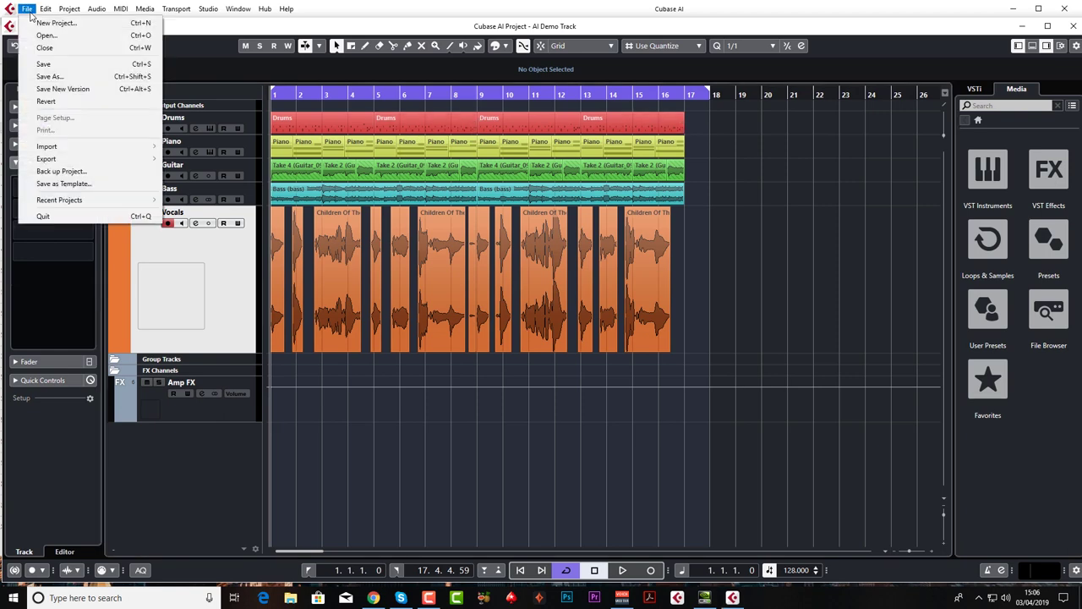
{"action": "mouse_move", "coordinate": [101, 159]}
{"action": "left_click", "coordinate": [193, 161]}
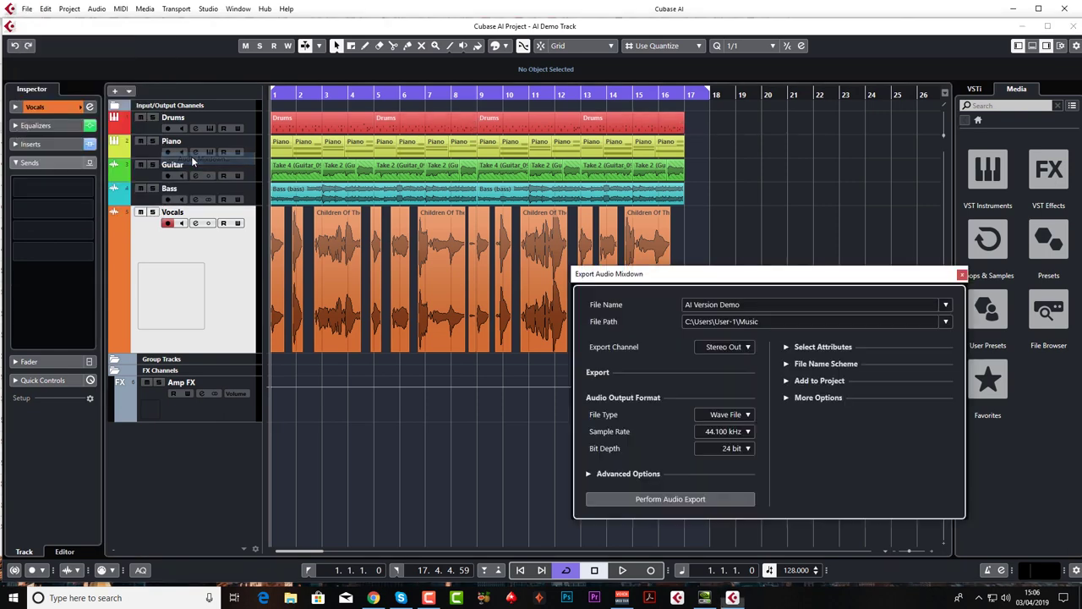
{"action": "left_click", "coordinate": [522, 247]}
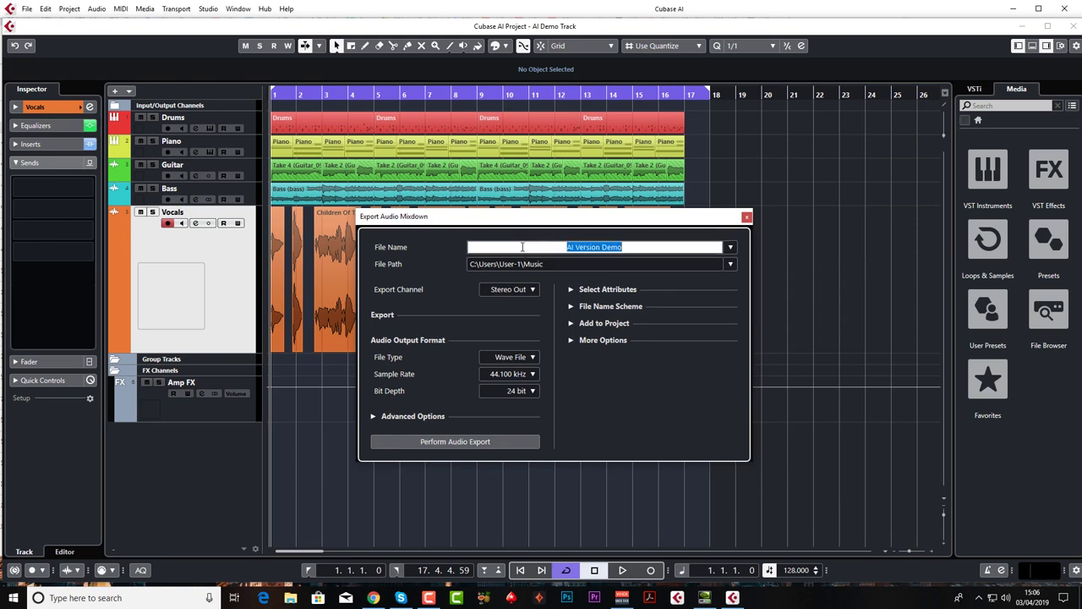
{"action": "left_click", "coordinate": [541, 264]}
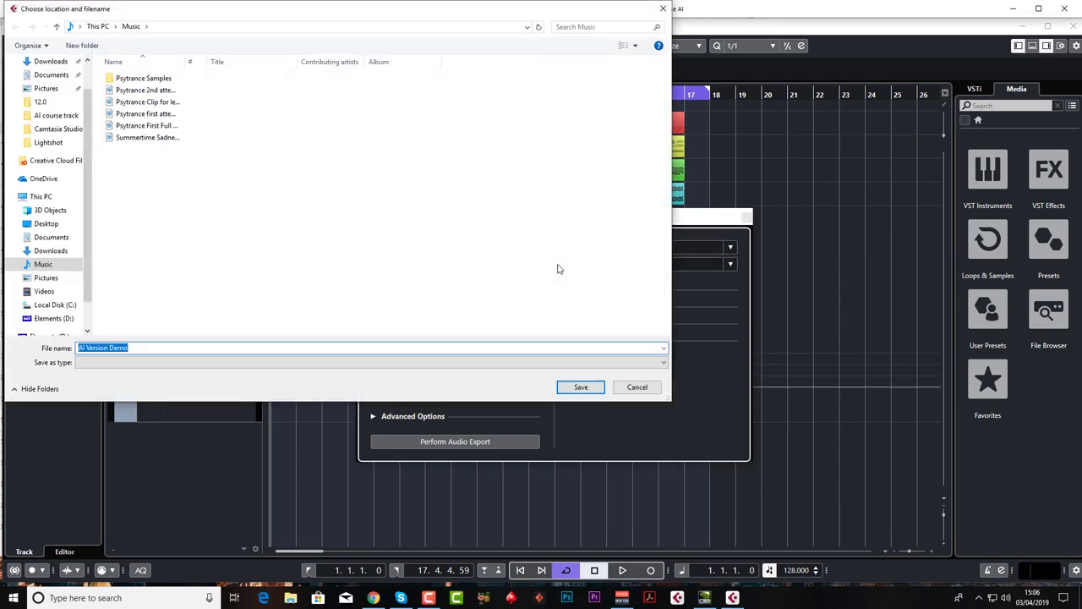
{"action": "left_click", "coordinate": [599, 387]}
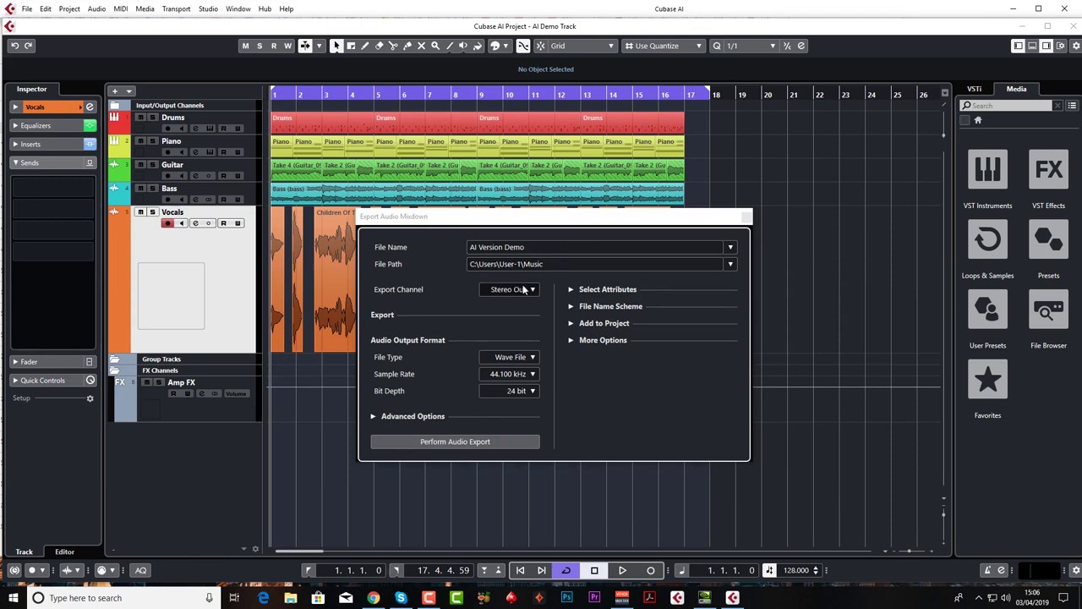
- Set the export file type to MPEG 1 Layer 3 File and review its codec settings
{"action": "left_click", "coordinate": [522, 360]}
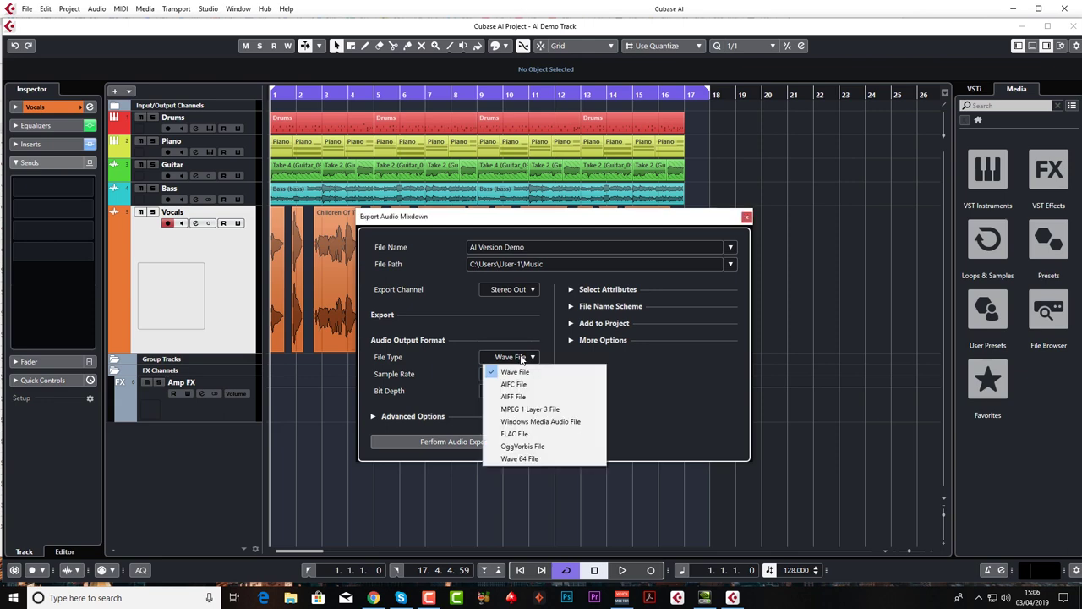
{"action": "left_click", "coordinate": [525, 411]}
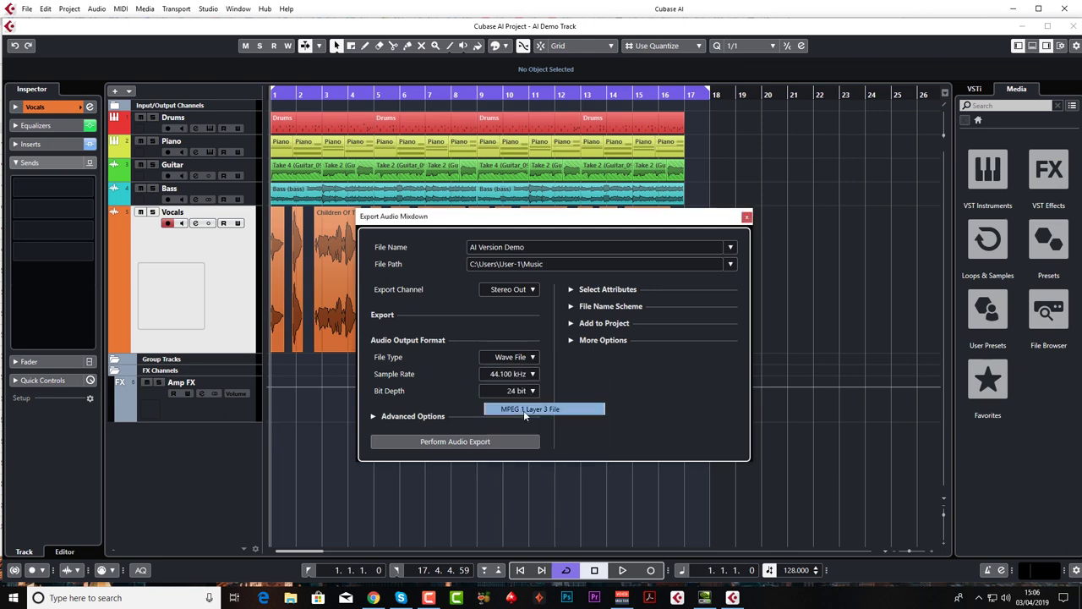
{"action": "left_click", "coordinate": [572, 292]}
{"action": "left_click", "coordinate": [672, 309]}
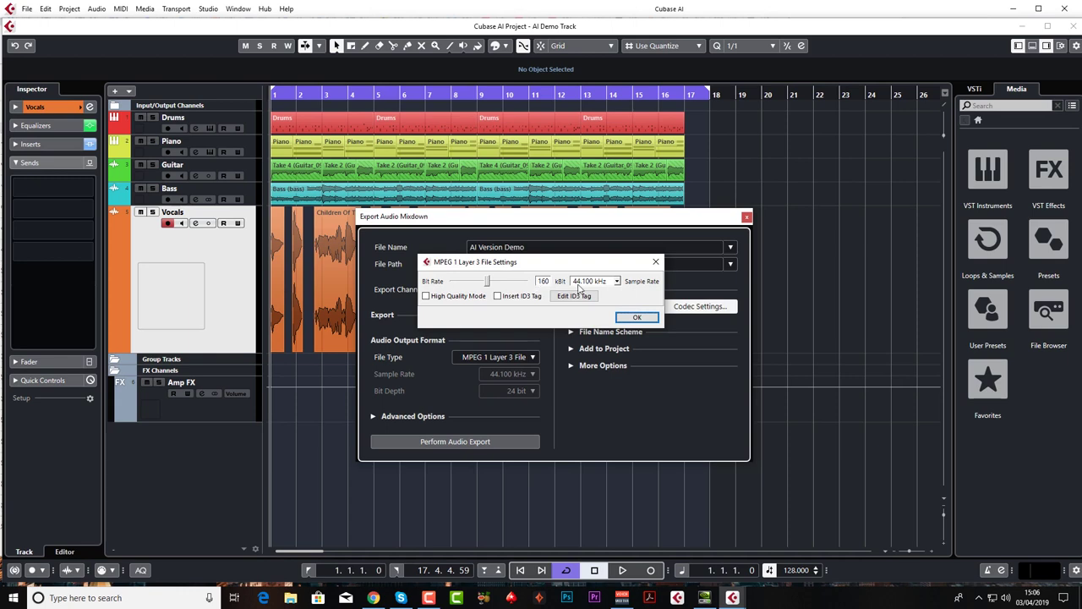
{"action": "left_click", "coordinate": [653, 318]}
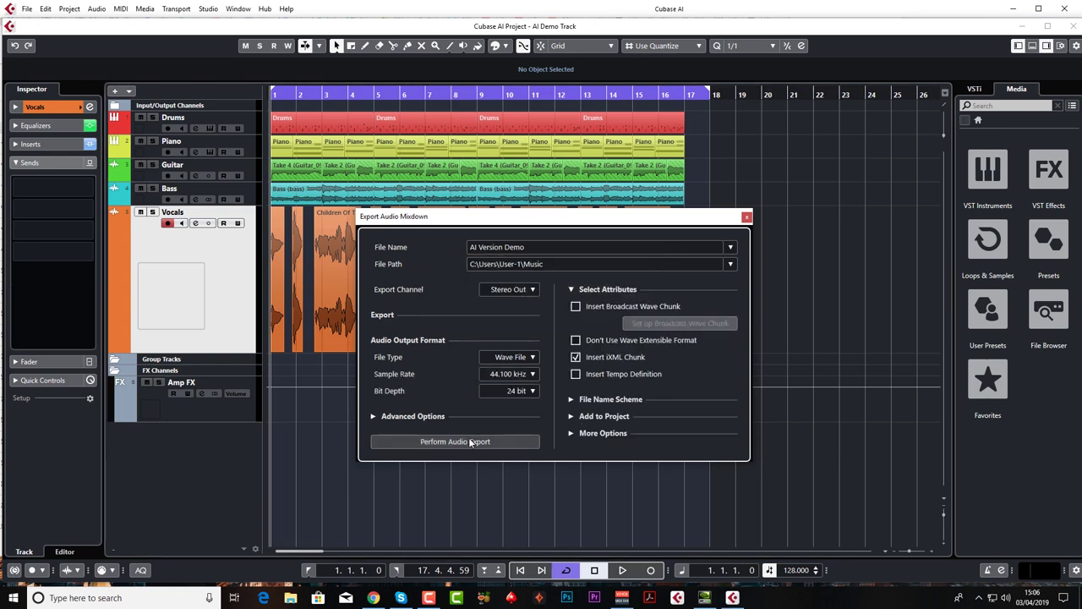